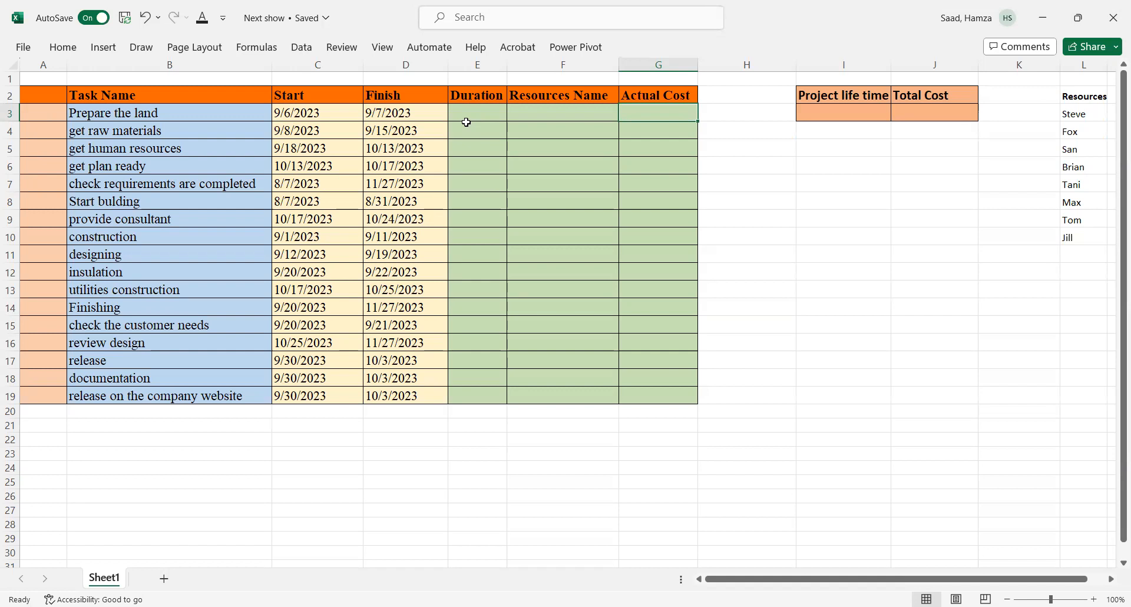
Step: Calculate each task's duration as finish date minus start date and fill the formula down the Duration column
click(479, 114)
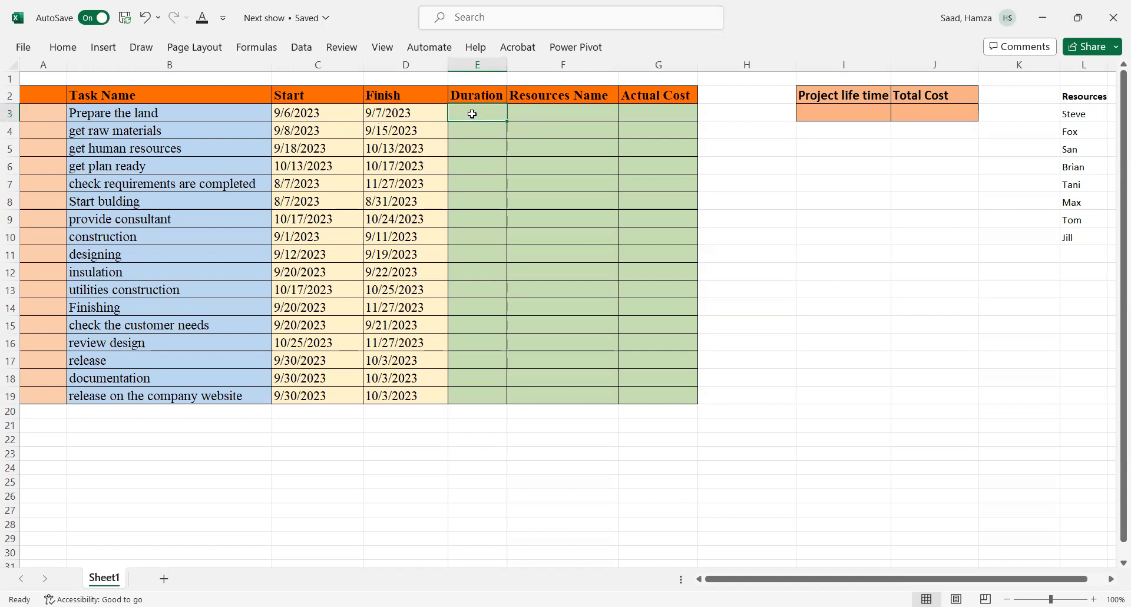
text(=)
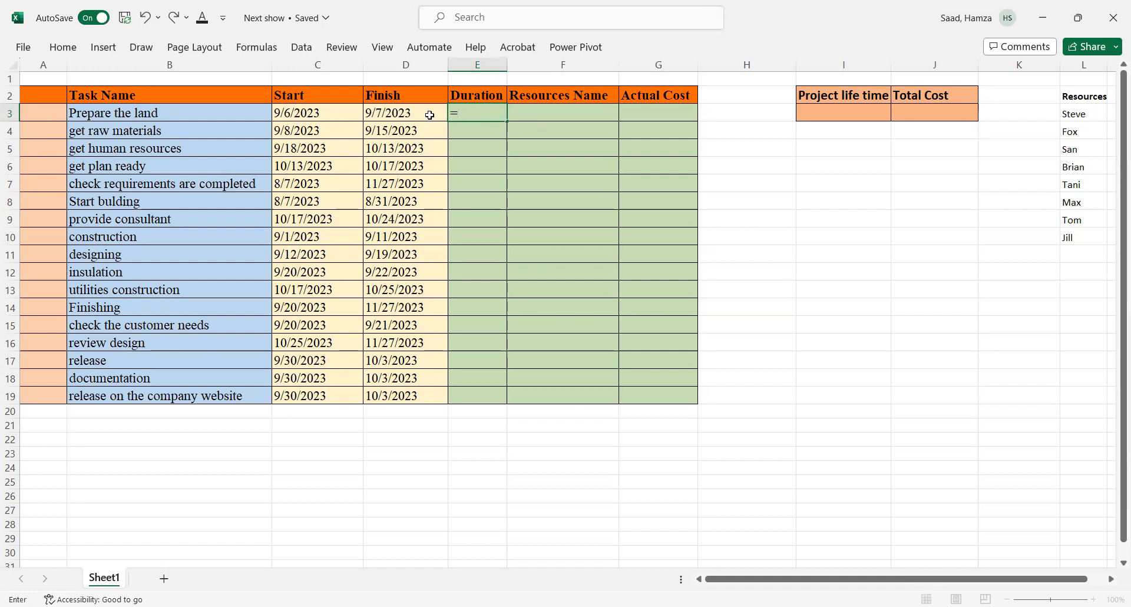
click(380, 118)
text(-)
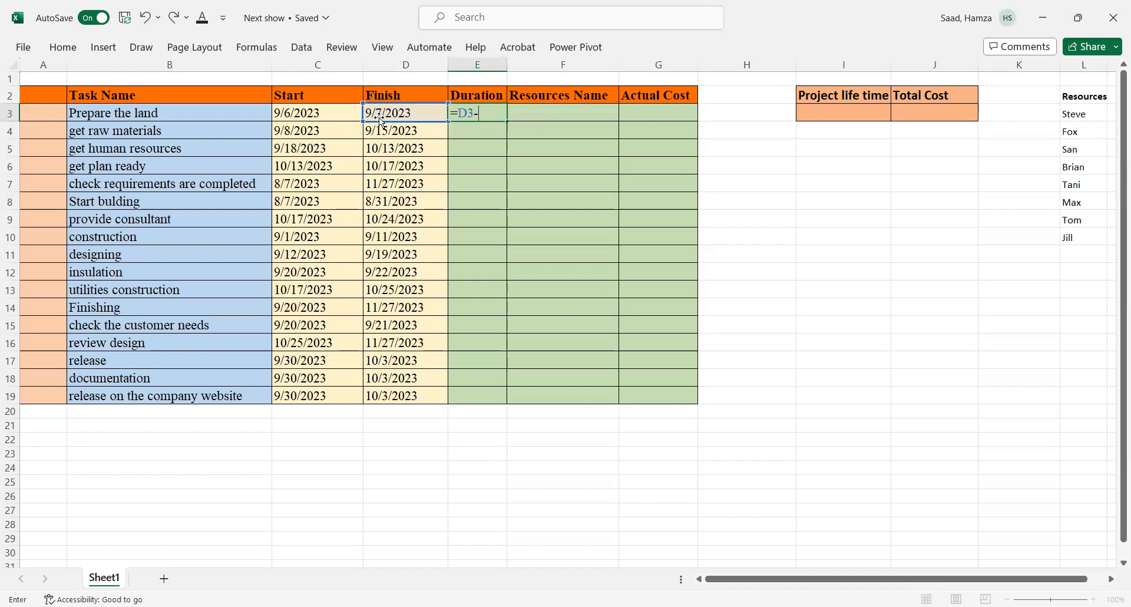
click(288, 112)
key(Return)
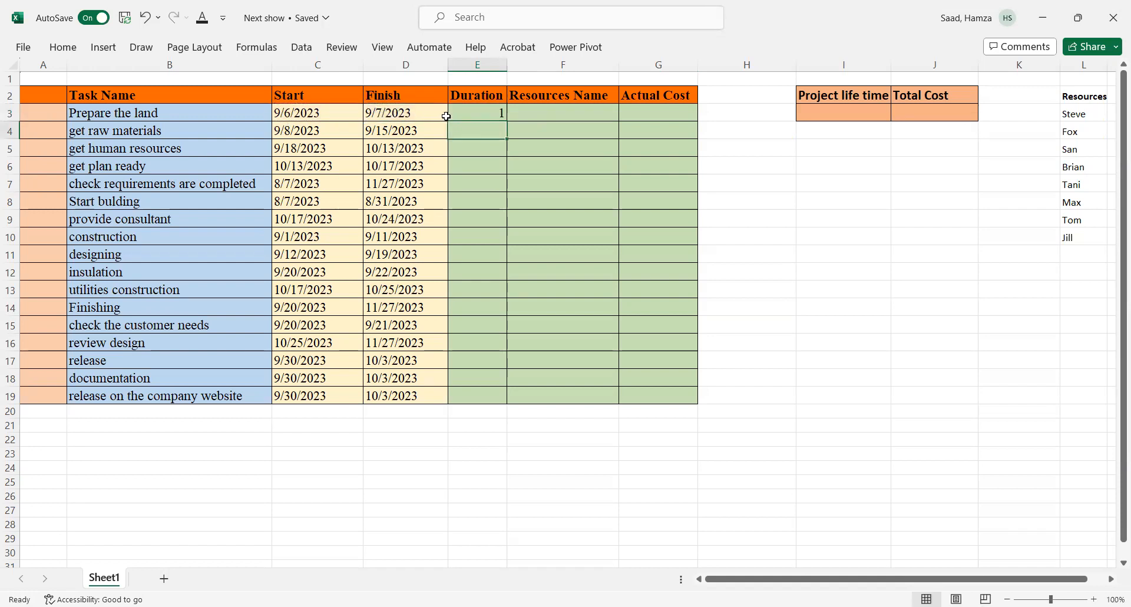
click(466, 112)
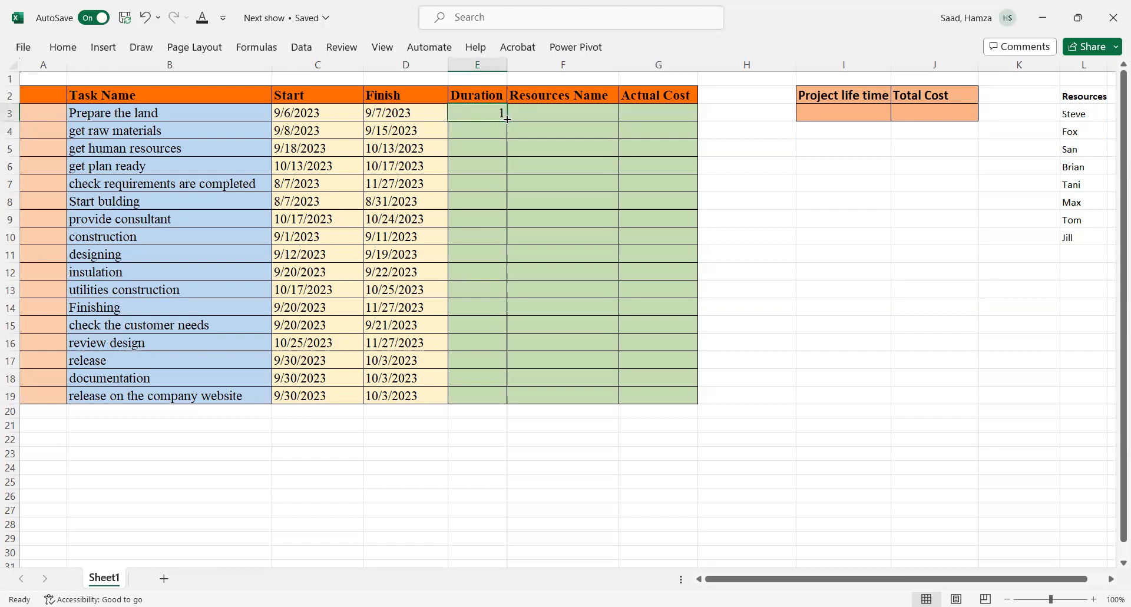
double_click(506, 119)
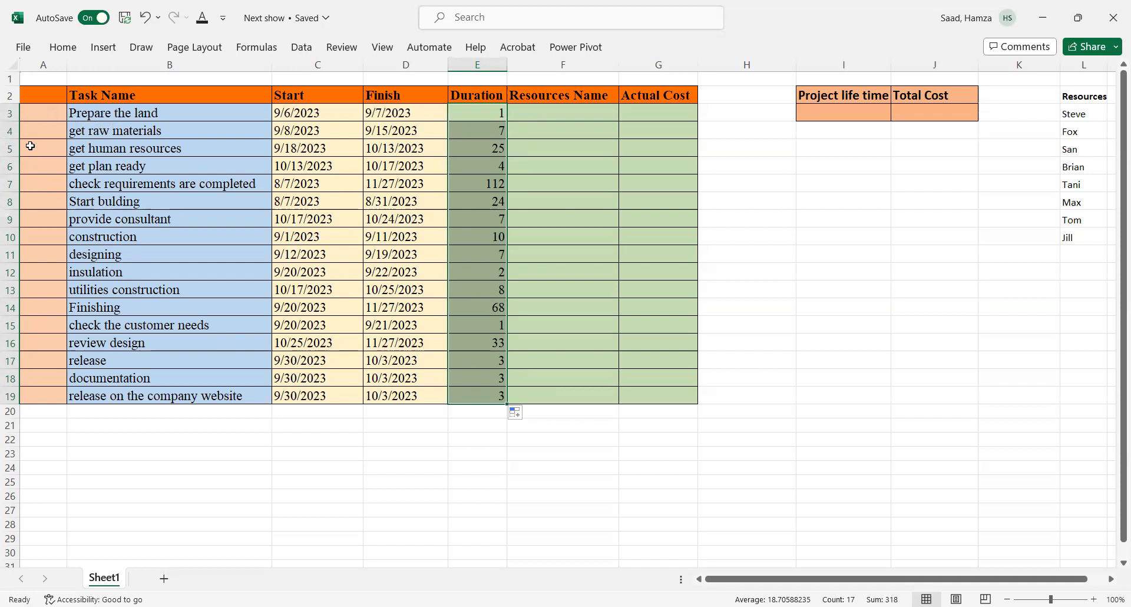
Step: Insert blank rows above 'Prepare the land', 'Start bulding' and 'Finishing' to hold phase headings
click(8, 110)
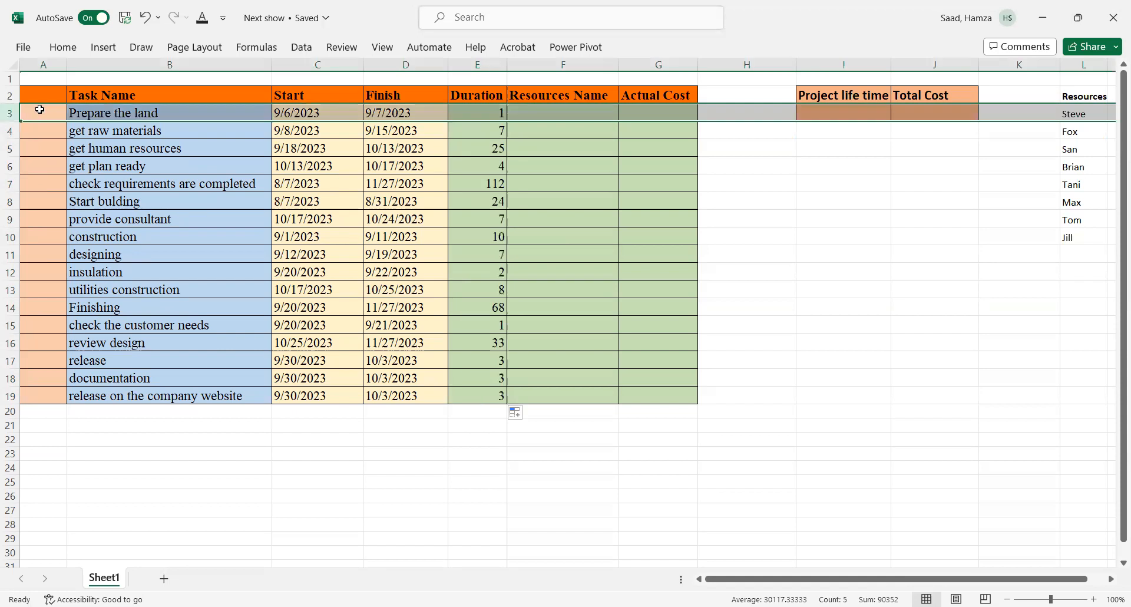
right_click(39, 109)
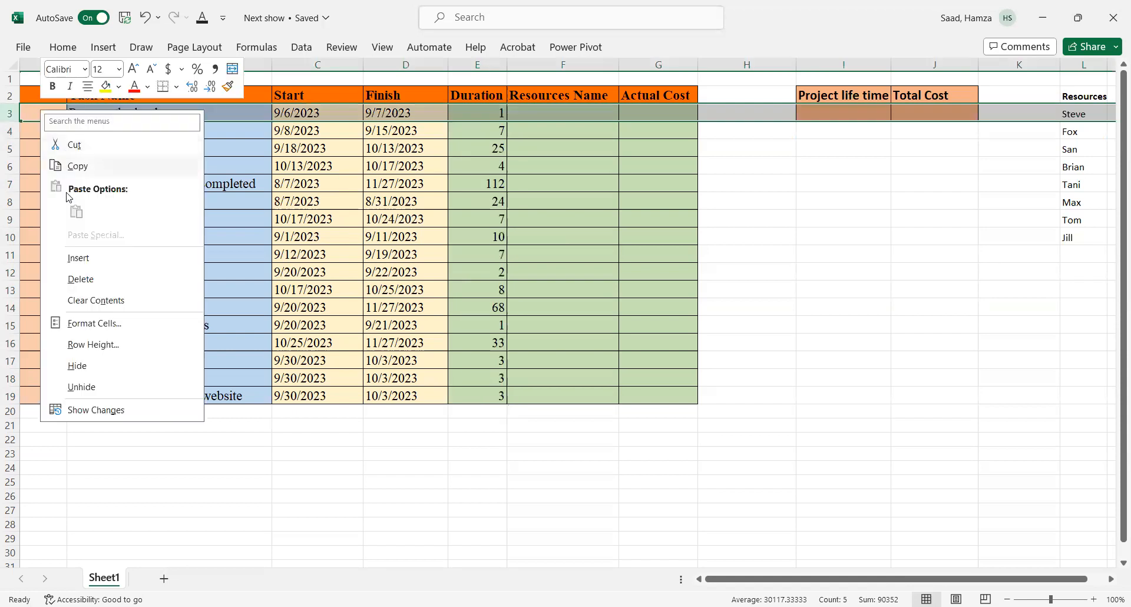
click(75, 260)
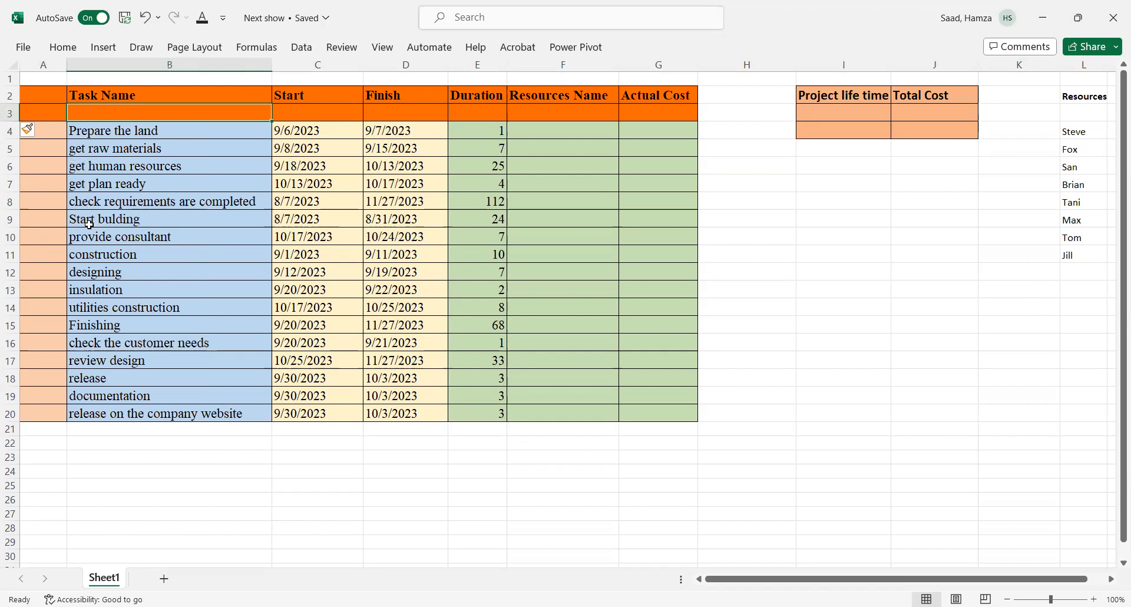
click(9, 218)
right_click(9, 218)
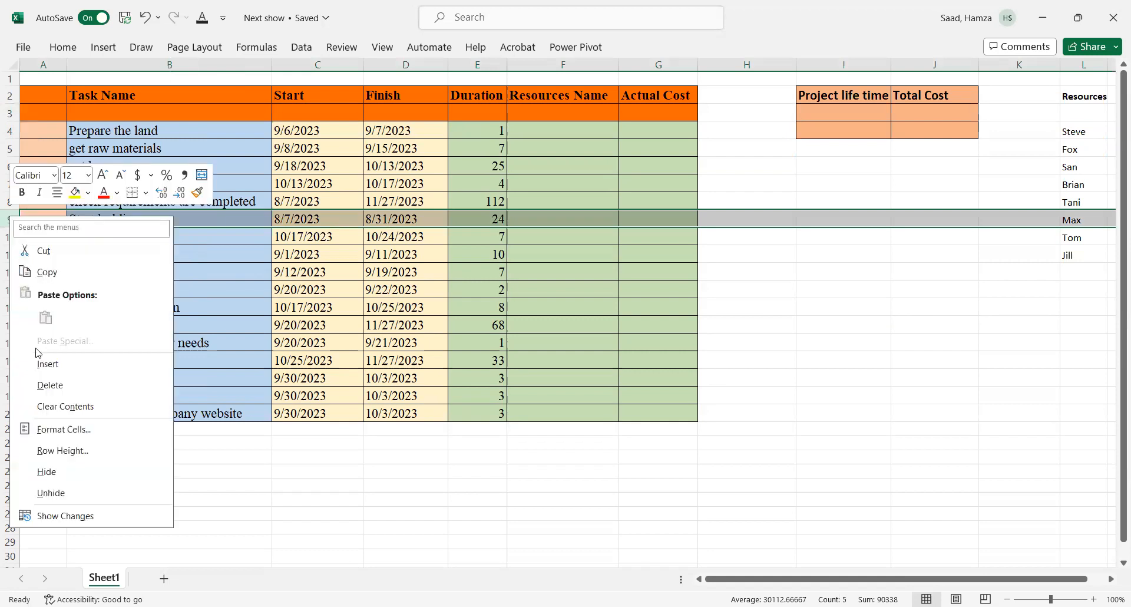
click(39, 366)
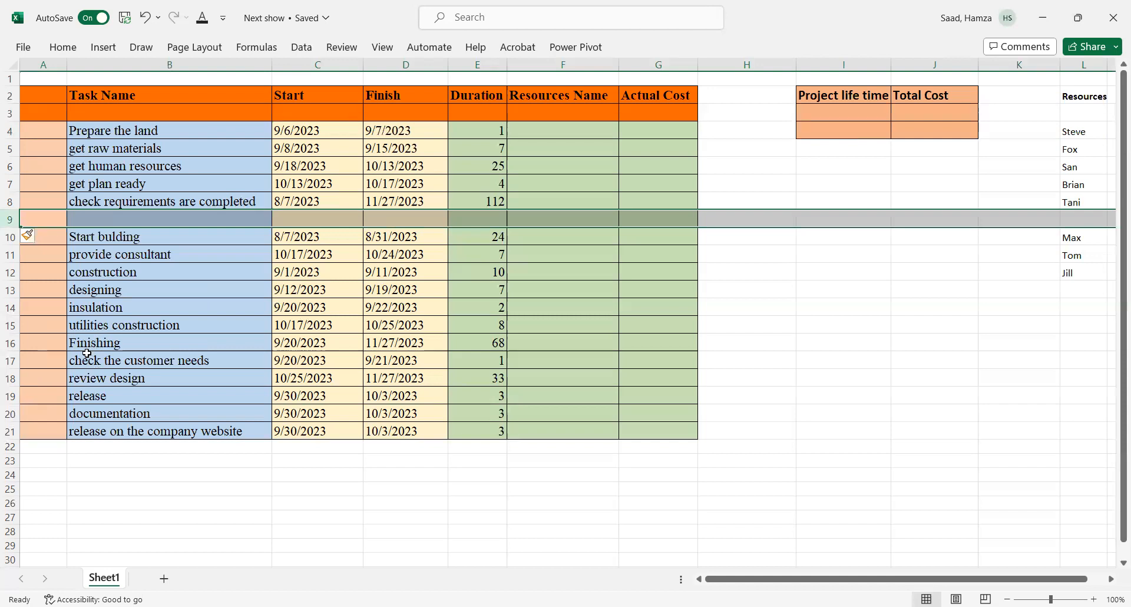
click(10, 344)
right_click(9, 345)
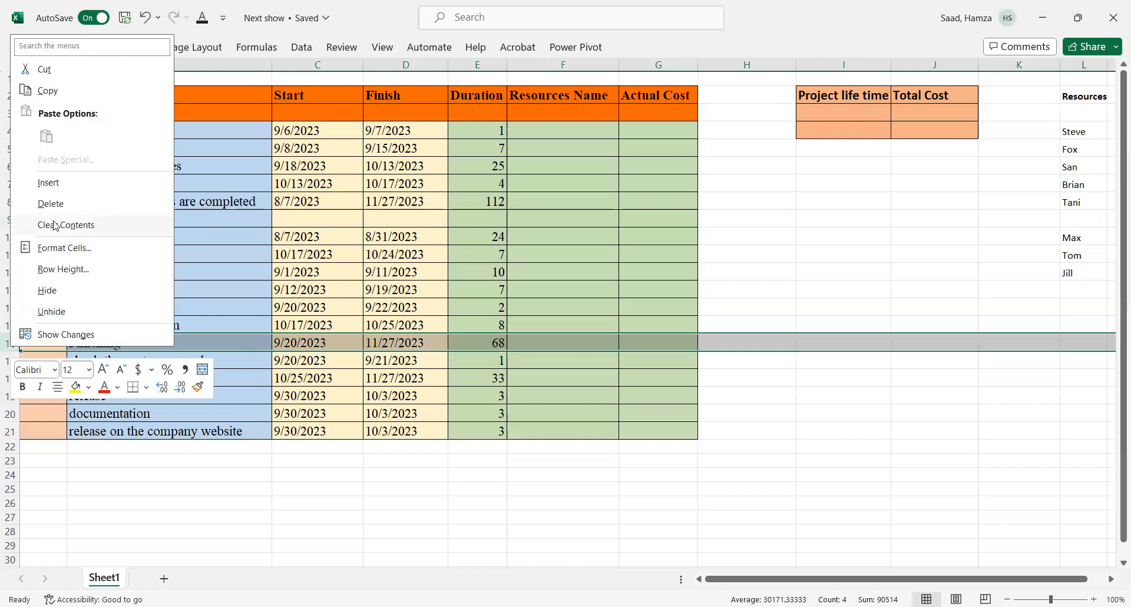
click(52, 189)
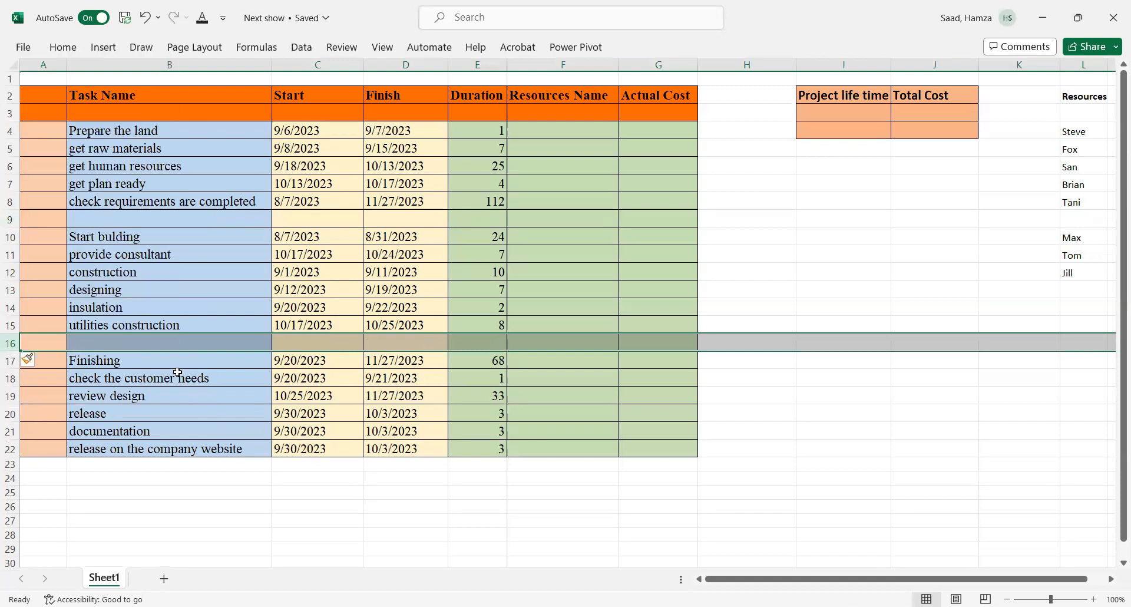
Step: Enter the phase heading 'Preparing to start' in the new row above the first task
click(97, 110)
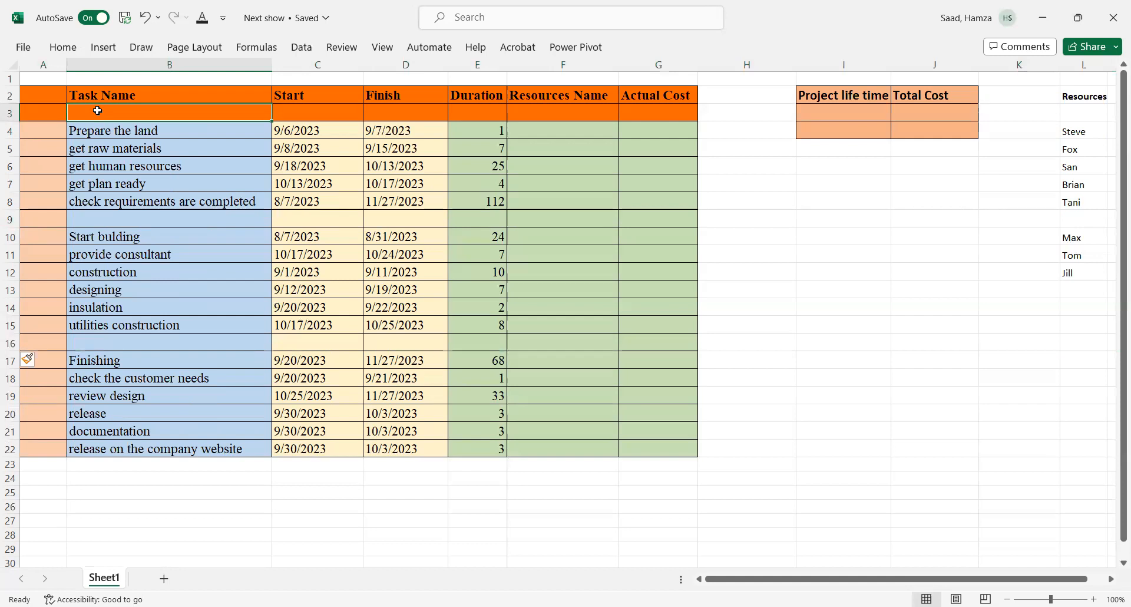
text(Prepa)
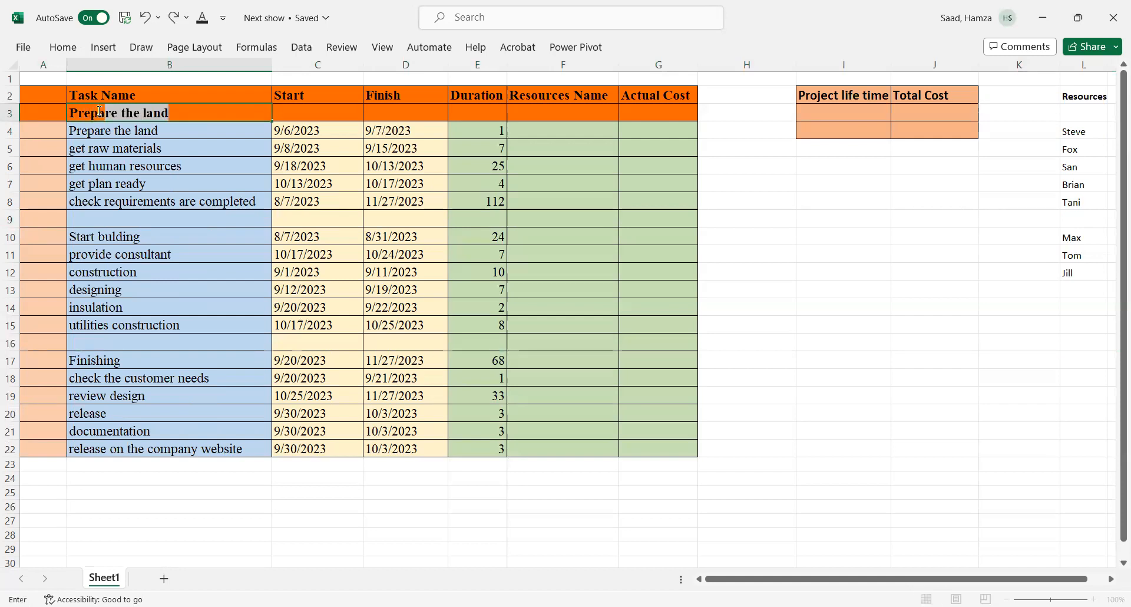
text(ring to start)
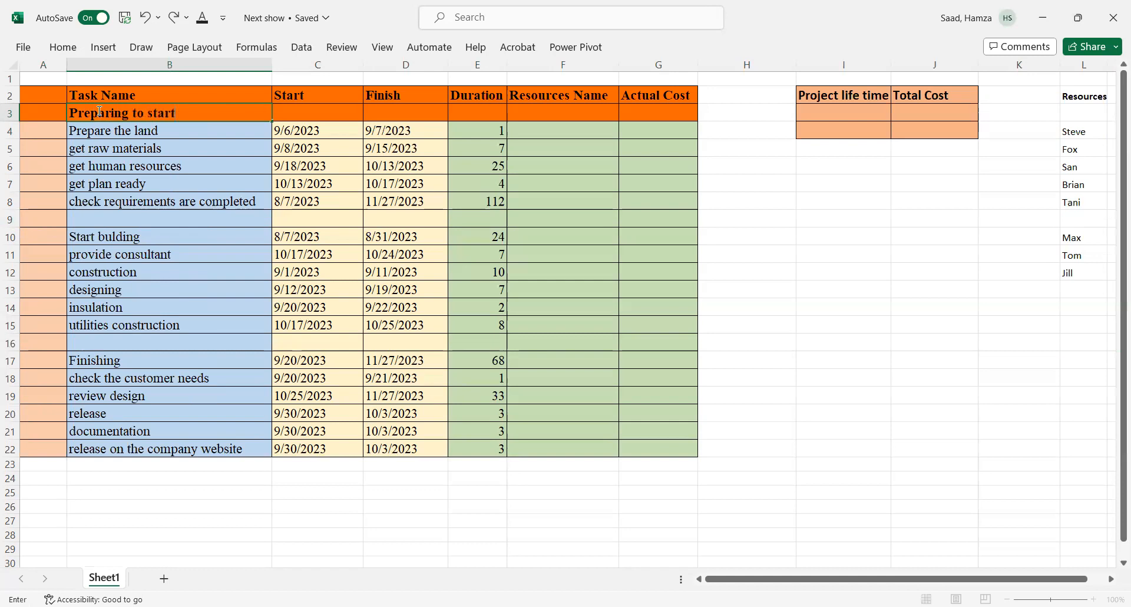
Step: Enter the phase heading 'strat the work' in the blank row above 'Start bulding'
click(86, 220)
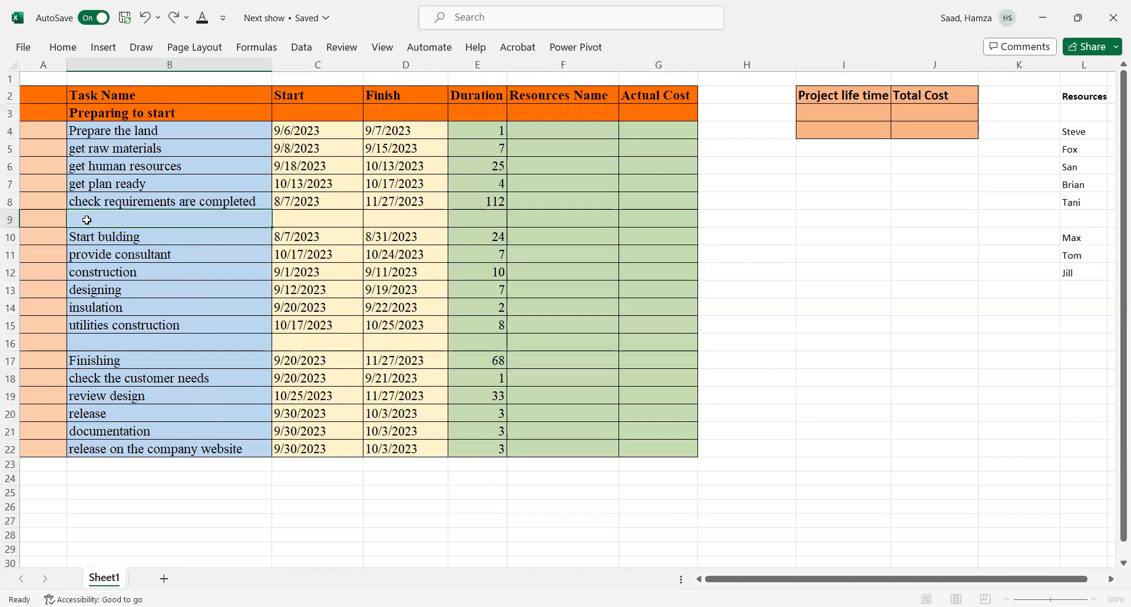
text(strat)
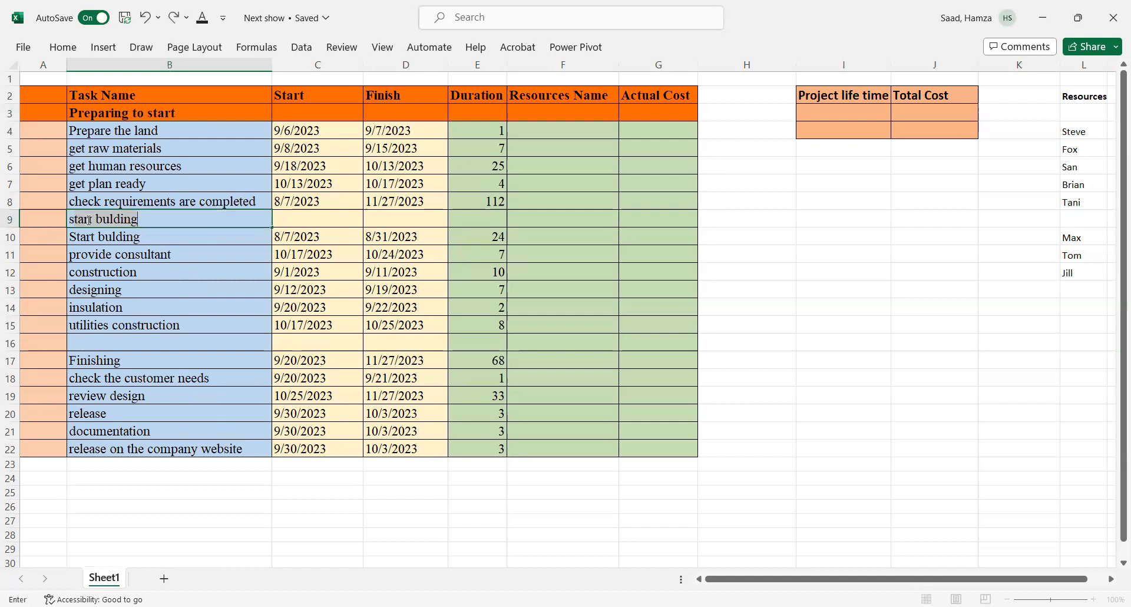
text( the work)
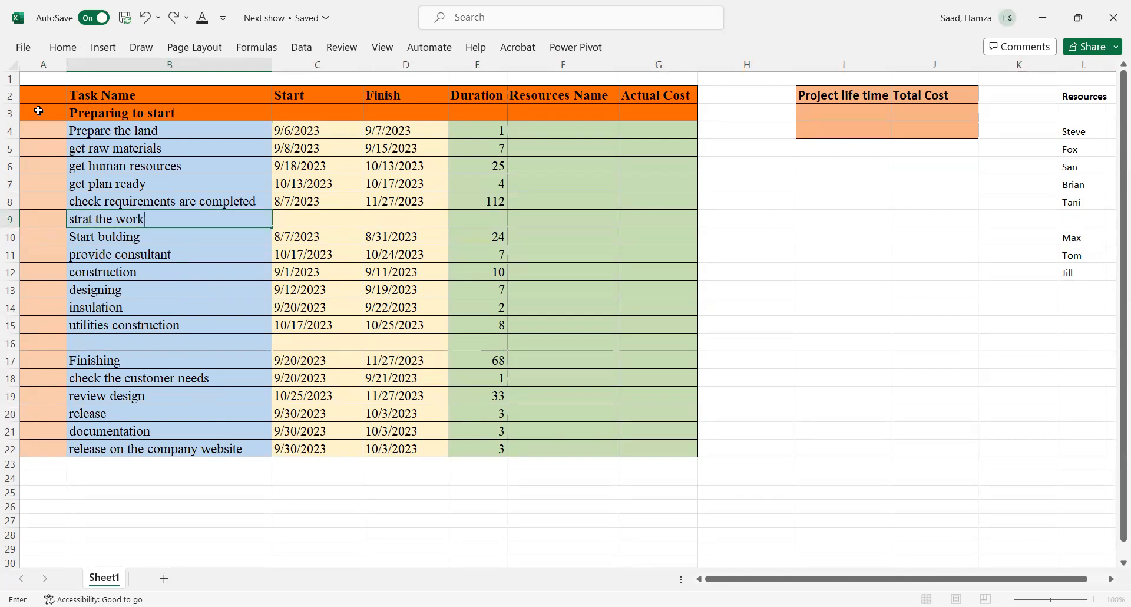
click(29, 239)
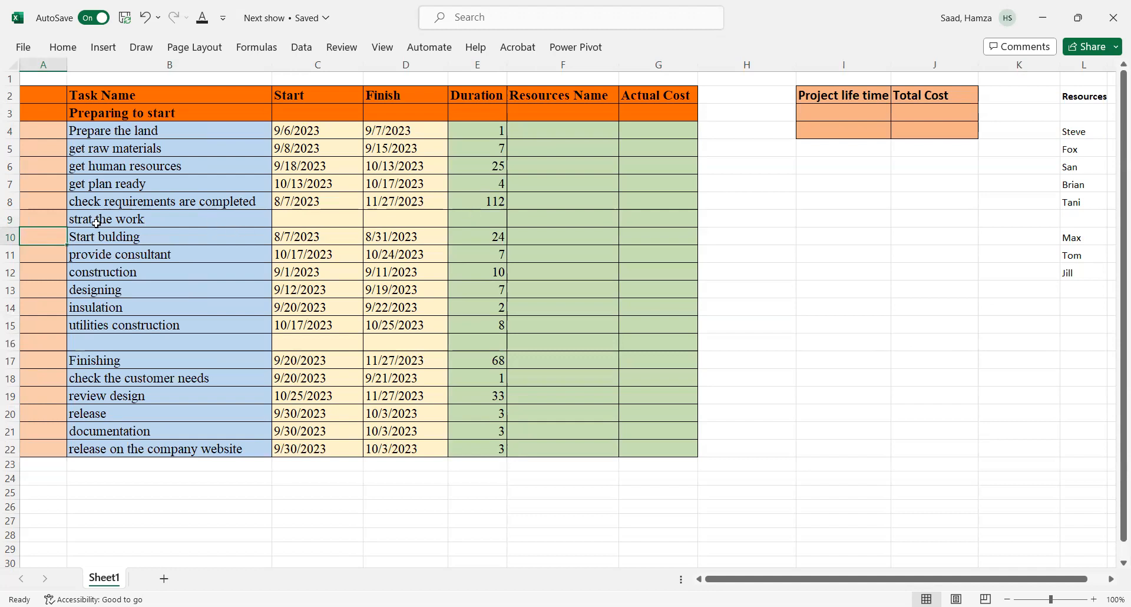
Step: Make the 'strat the work' heading row bold across the table columns
click(51, 221)
drag(50, 221, 631, 215)
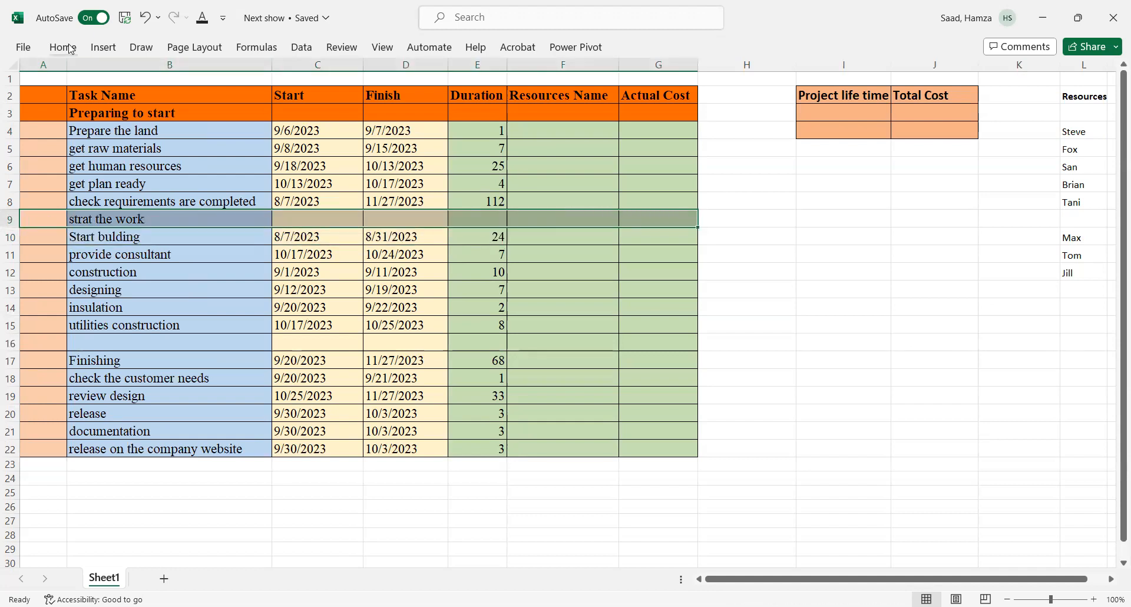
click(63, 47)
click(97, 98)
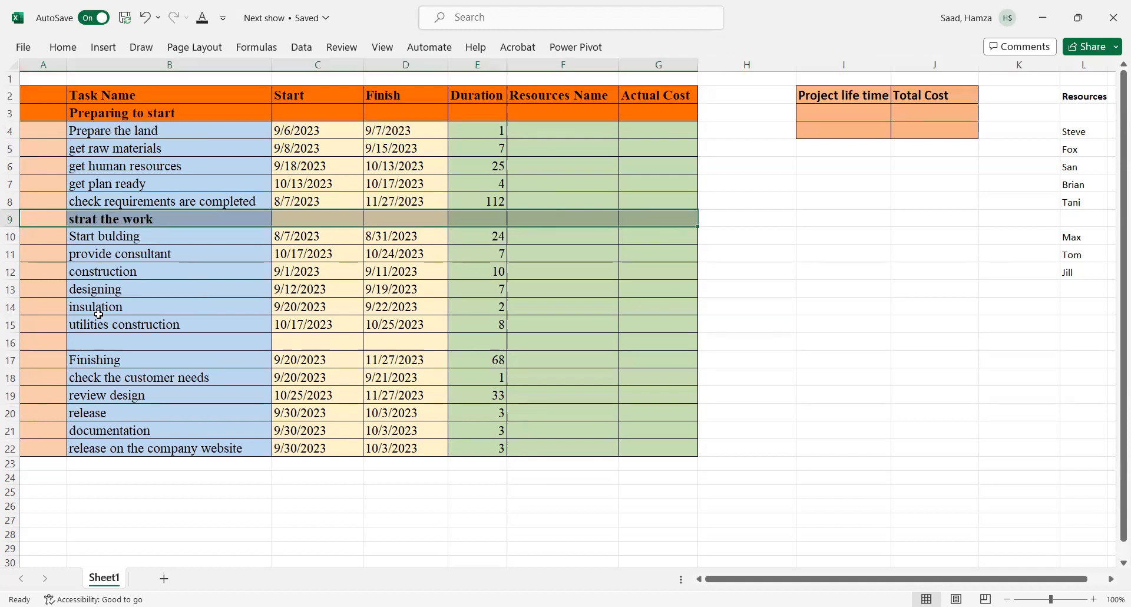
Step: Enter the phase heading 'finishing and releasing' in the blank row above 'Finishing'
click(73, 343)
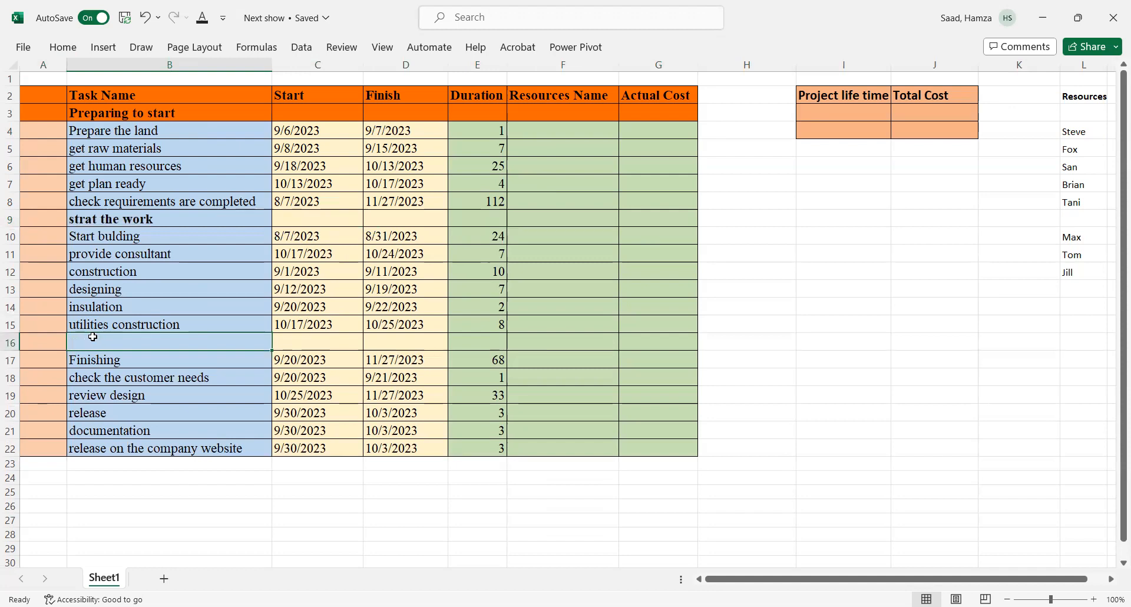
text(finishing)
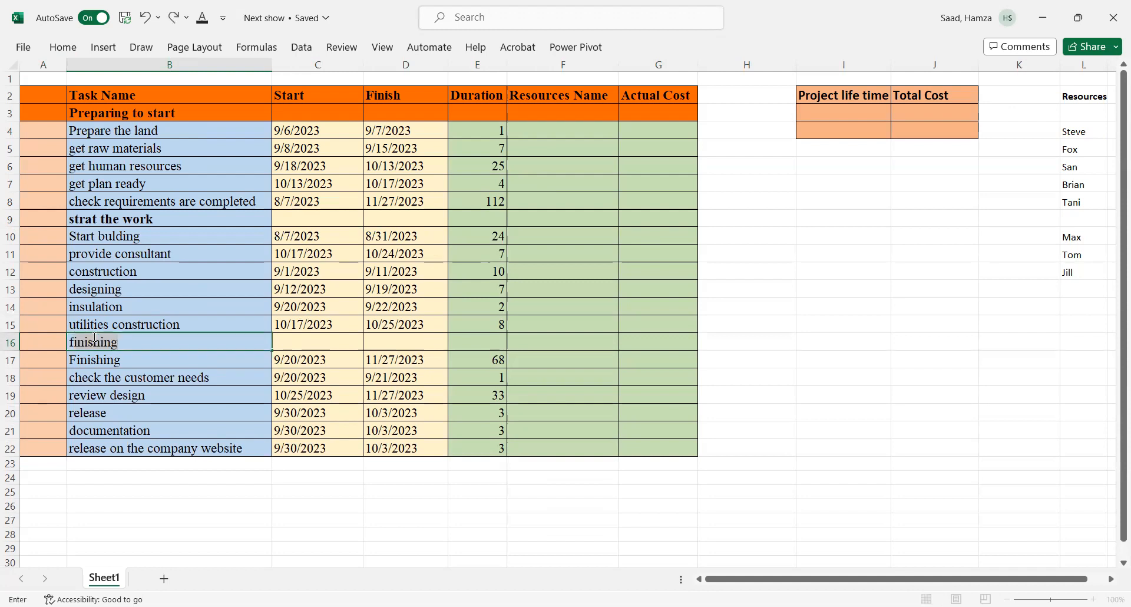
click(158, 344)
text(and releasing)
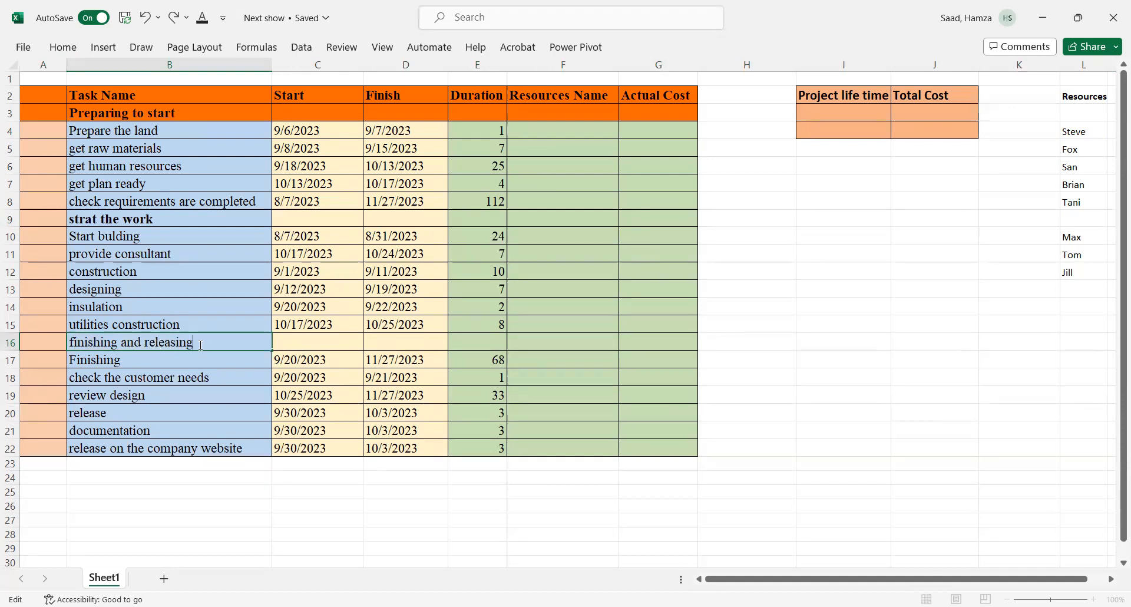
click(50, 337)
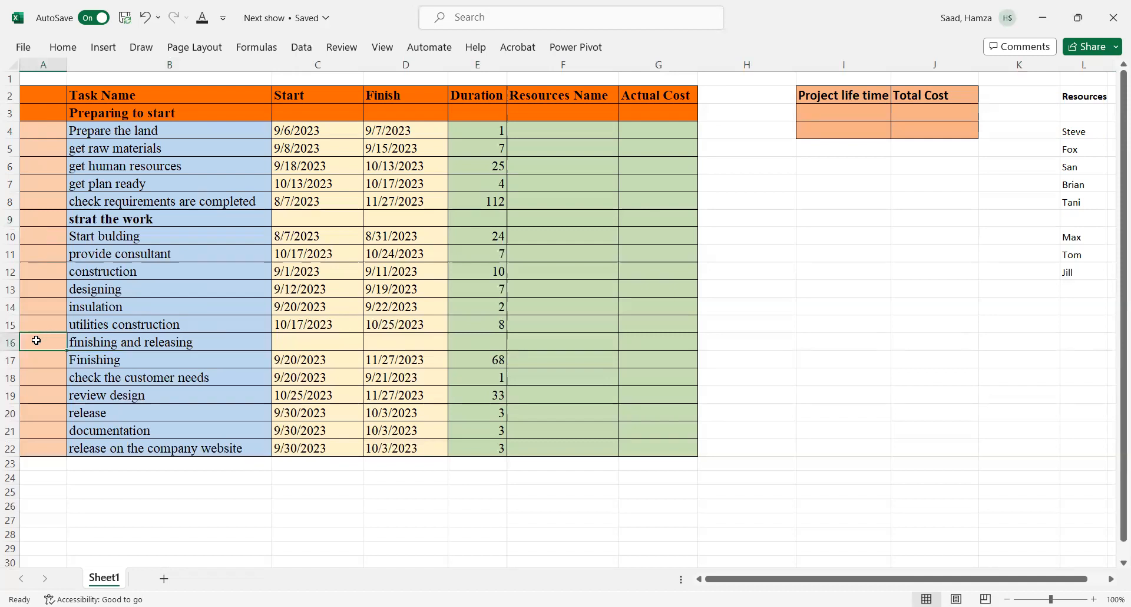
Step: Make the 'finishing and releasing' heading row bold across the table columns
drag(36, 340, 627, 336)
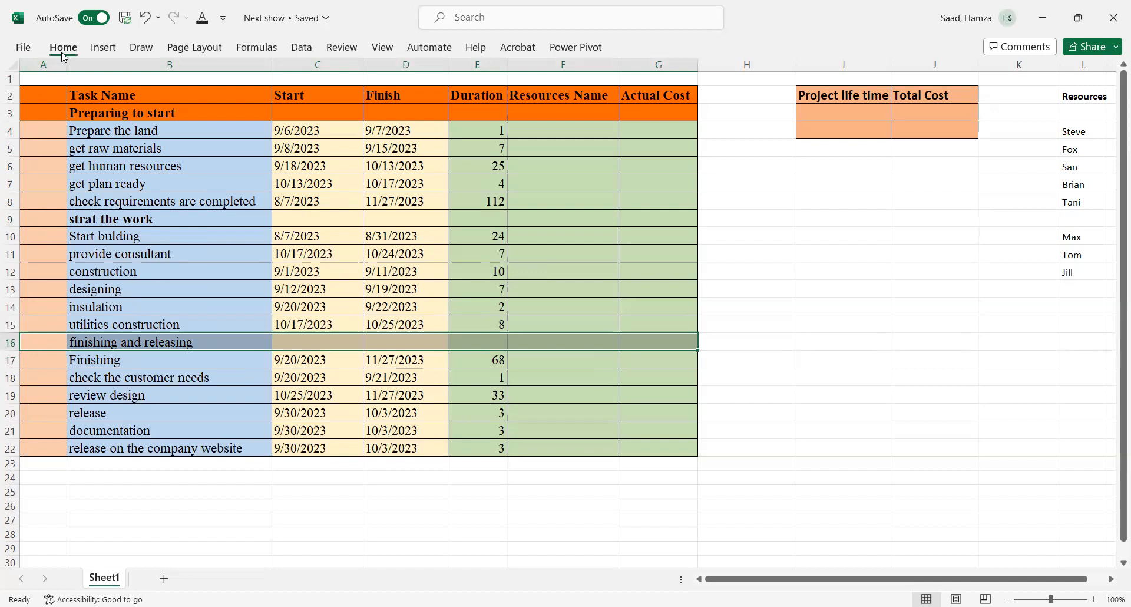
click(63, 48)
click(97, 97)
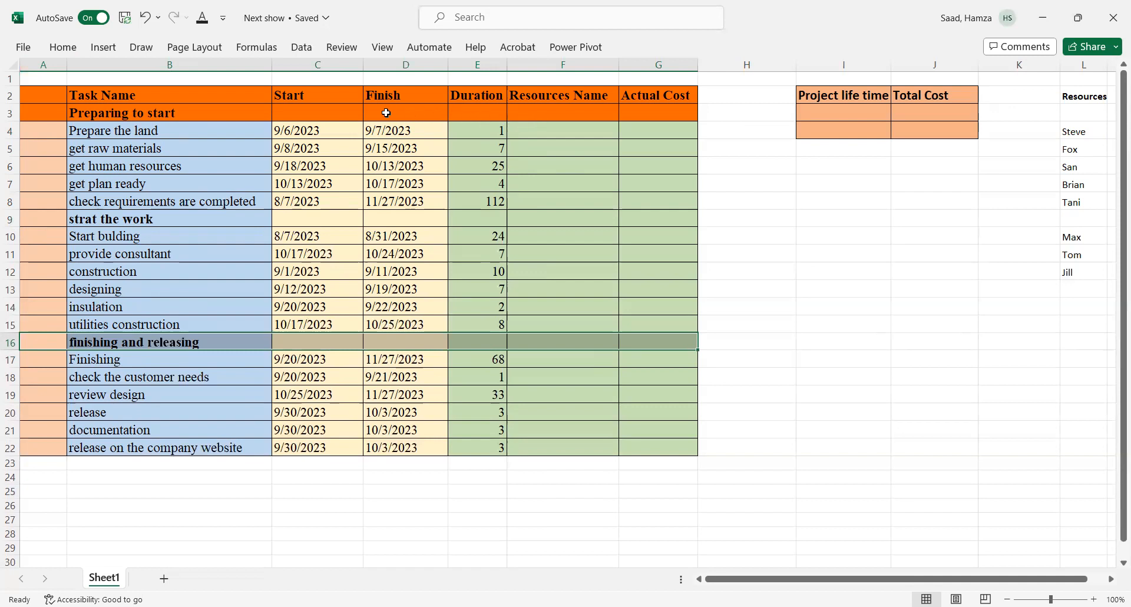
Step: Set the first phase's start date to the earliest start among its tasks using MIN over C4:C8
click(310, 112)
text(=m)
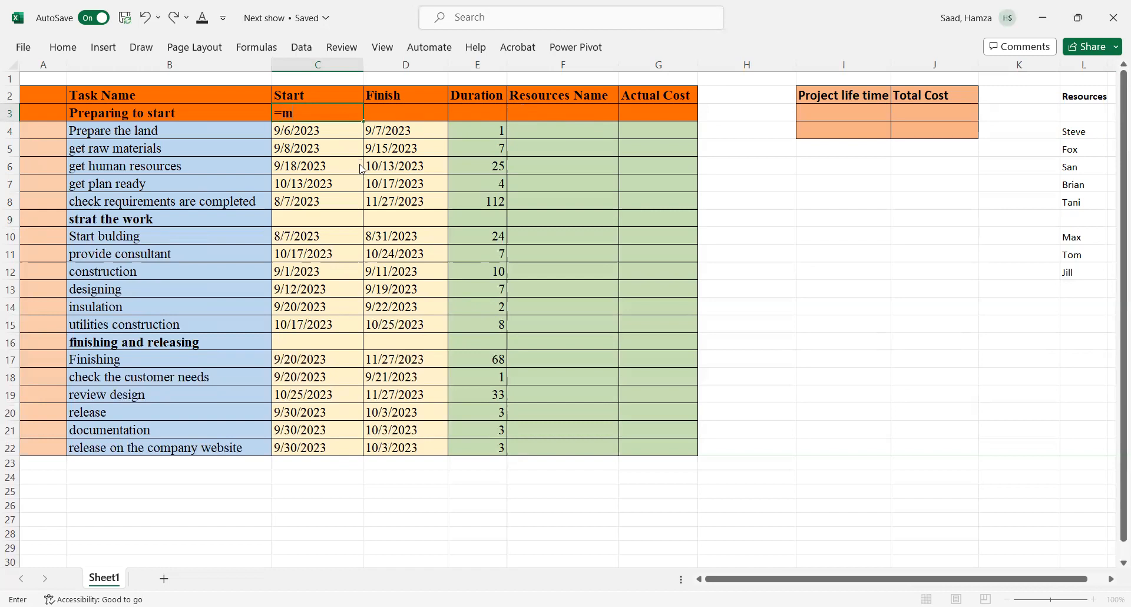
text(in)
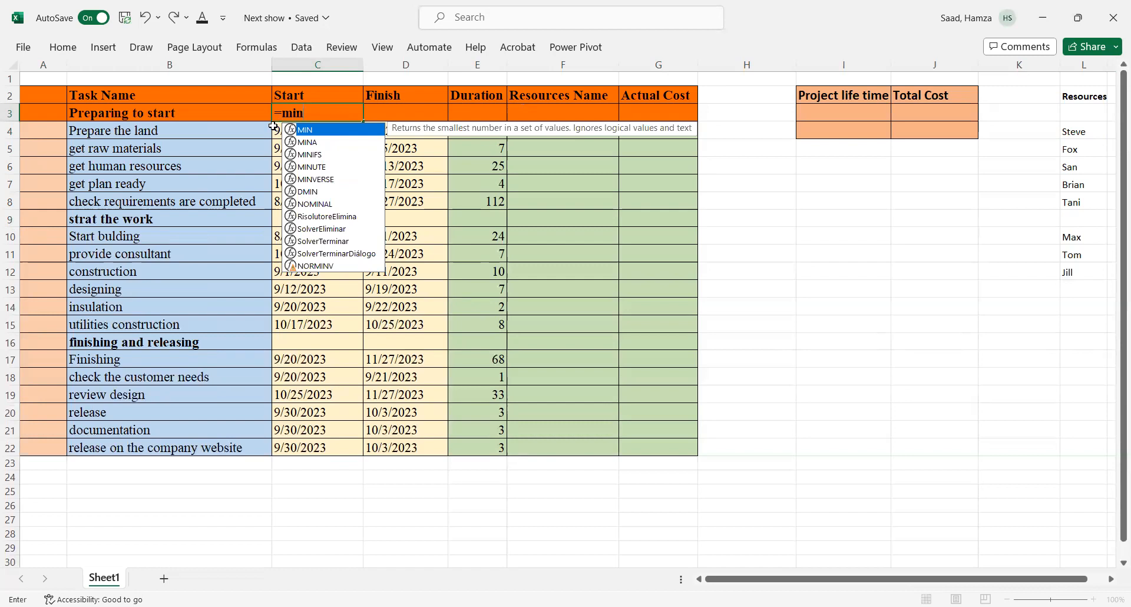
double_click(329, 131)
click(276, 131)
drag(277, 150, 287, 204)
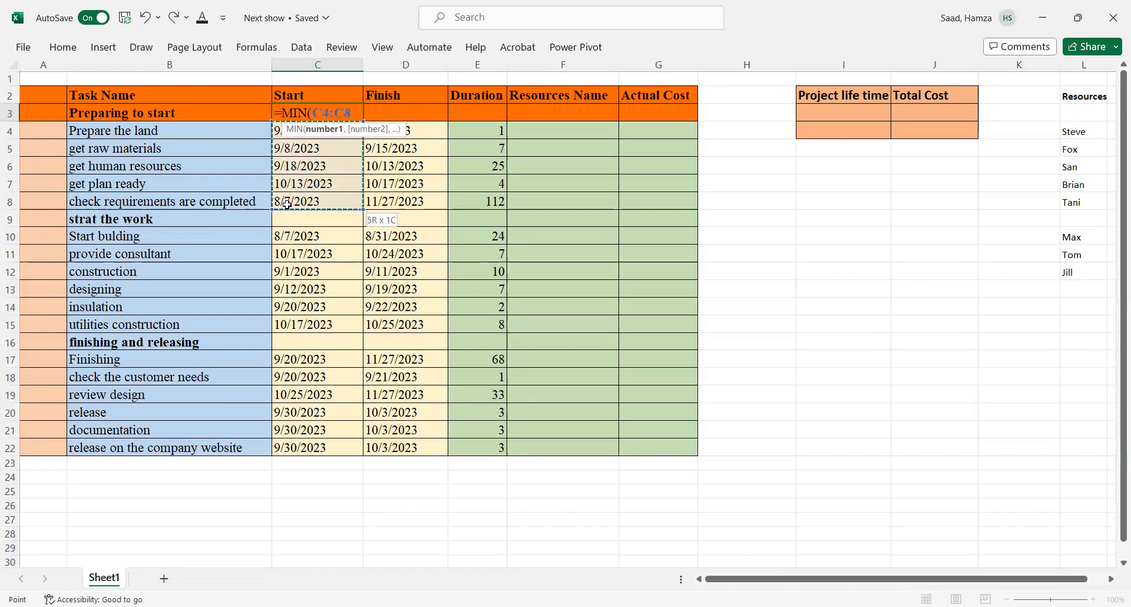
key(Return)
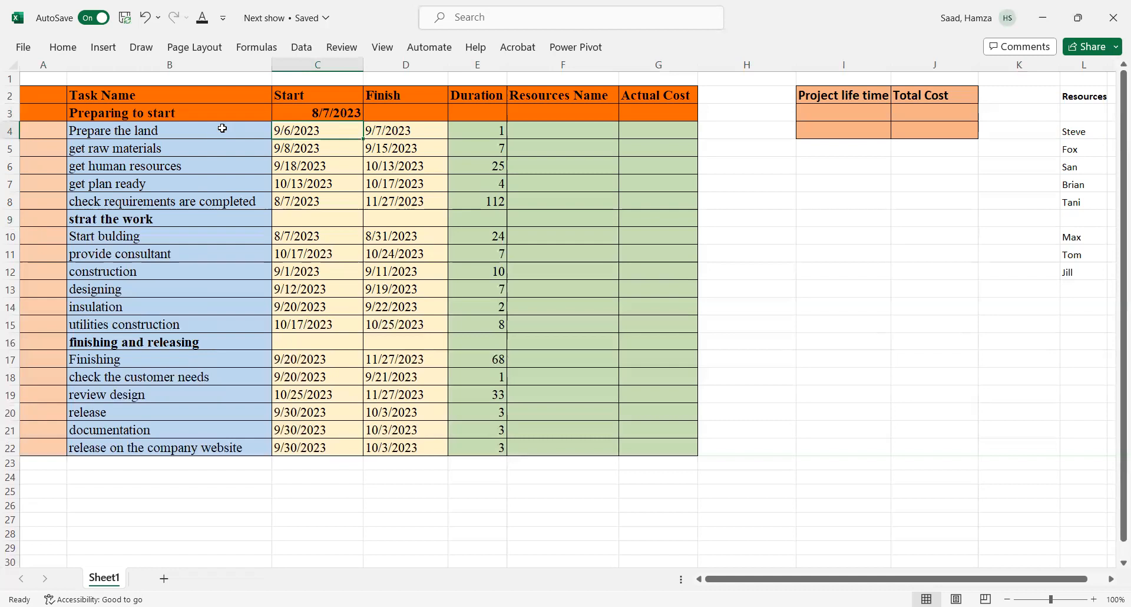
Step: Set the first phase's finish date to the latest finish among its tasks using MAX over D4:D8
click(399, 108)
text(=)
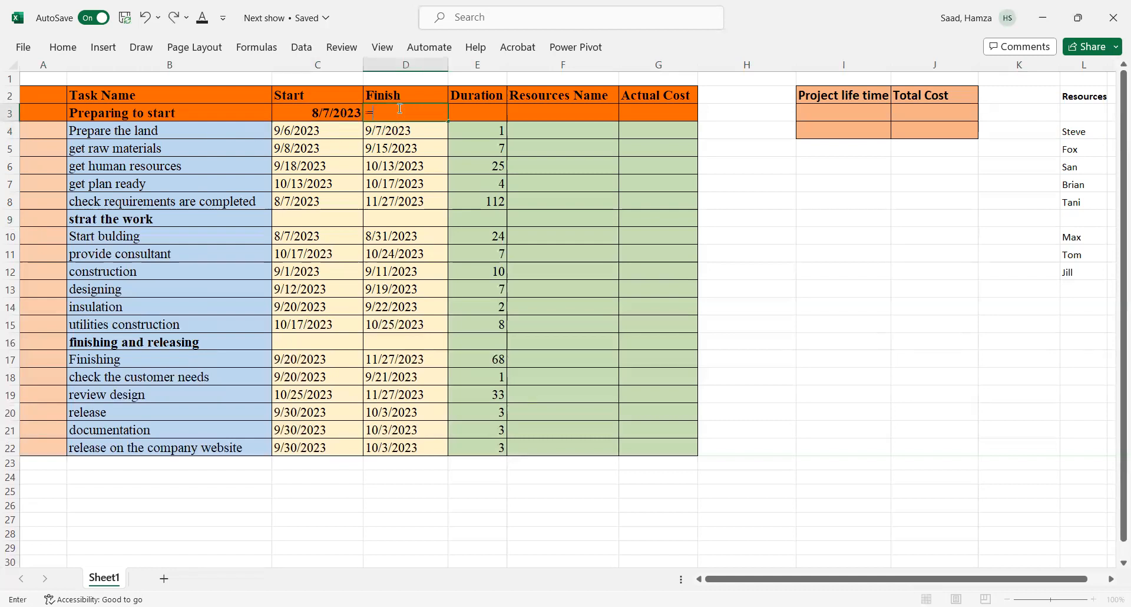
text(max)
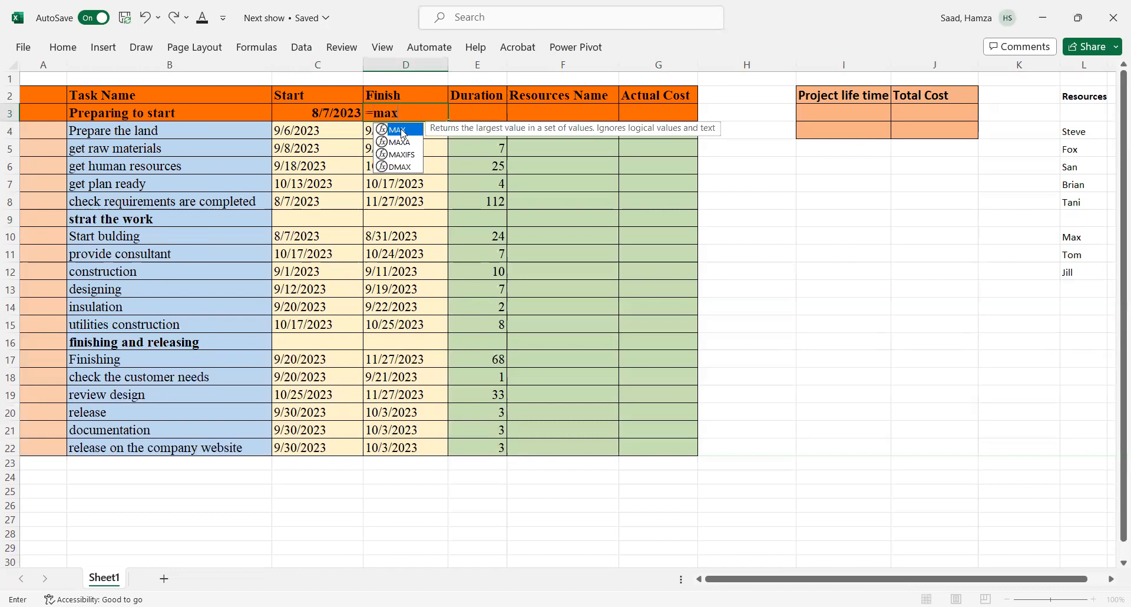
double_click(401, 133)
click(370, 130)
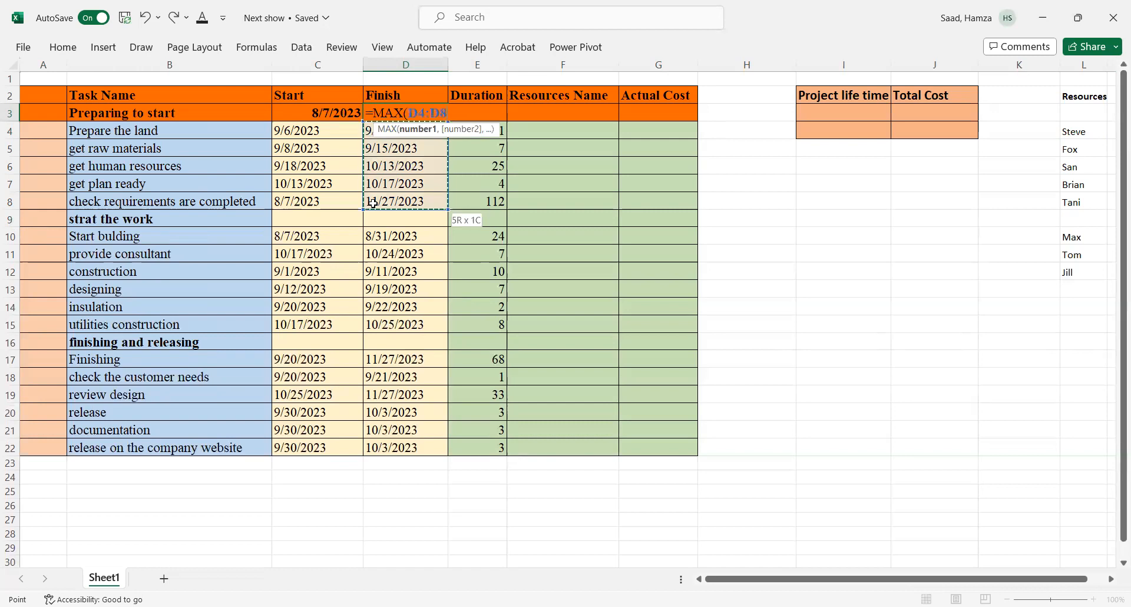
key(Return)
Step: Calculate the first phase's duration as its finish date minus its start date
click(494, 111)
text(=)
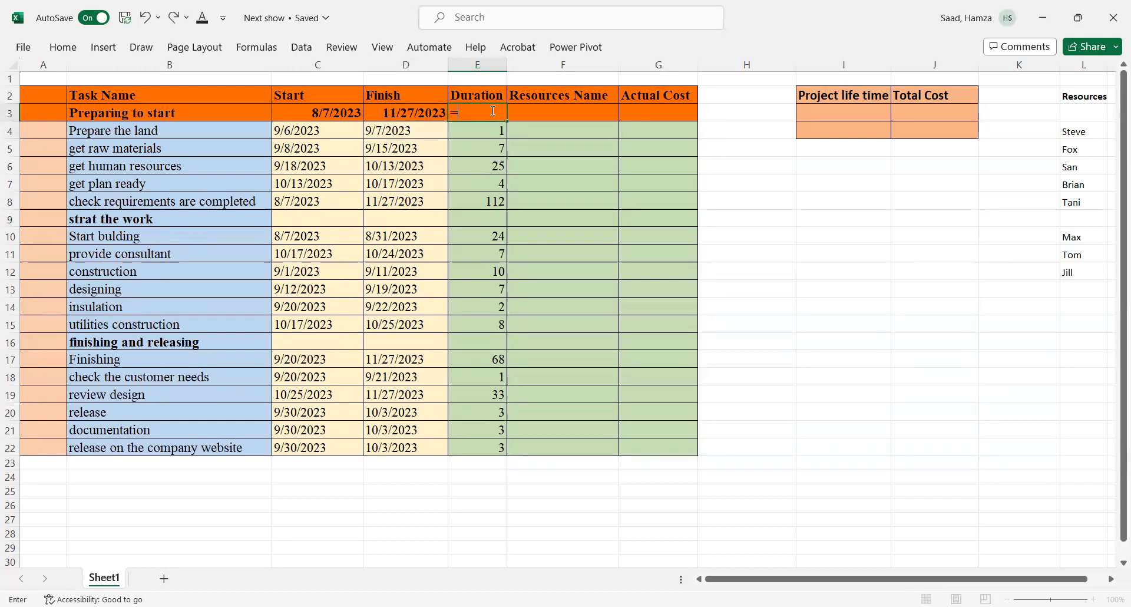
click(405, 113)
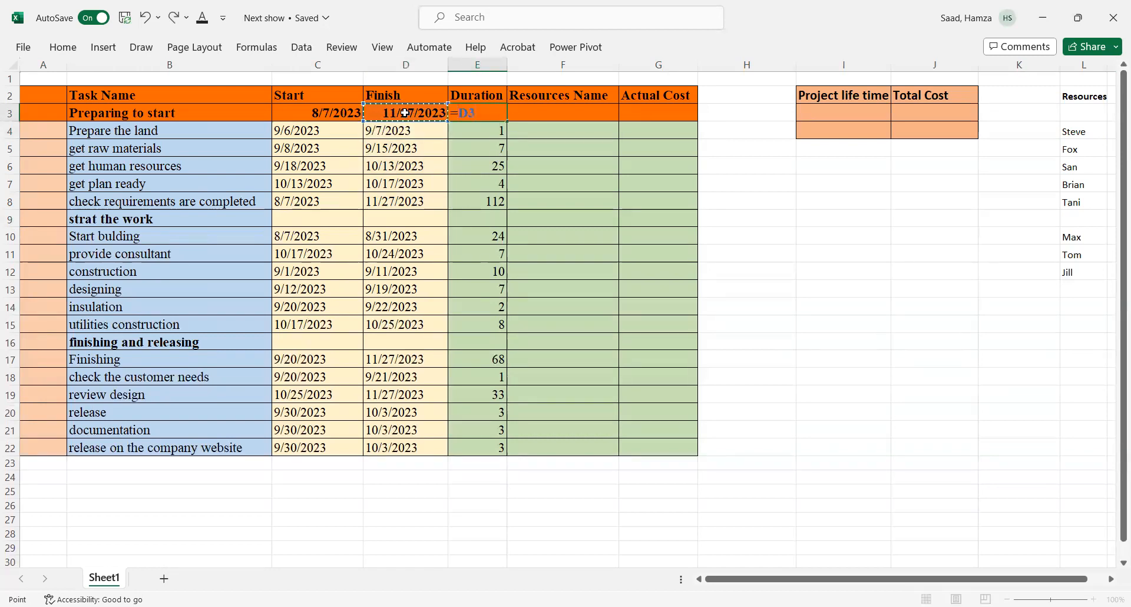
text(-)
click(328, 114)
key(Return)
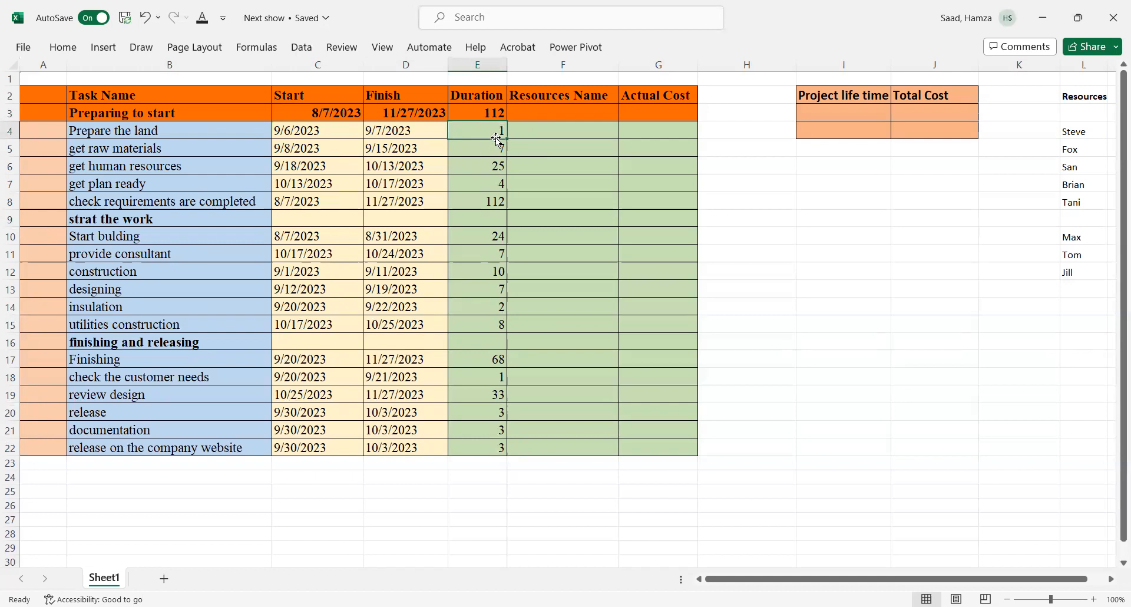
Step: Set the 'strat the work' phase start date to the earliest start of its tasks using MIN over C10:C15
click(294, 218)
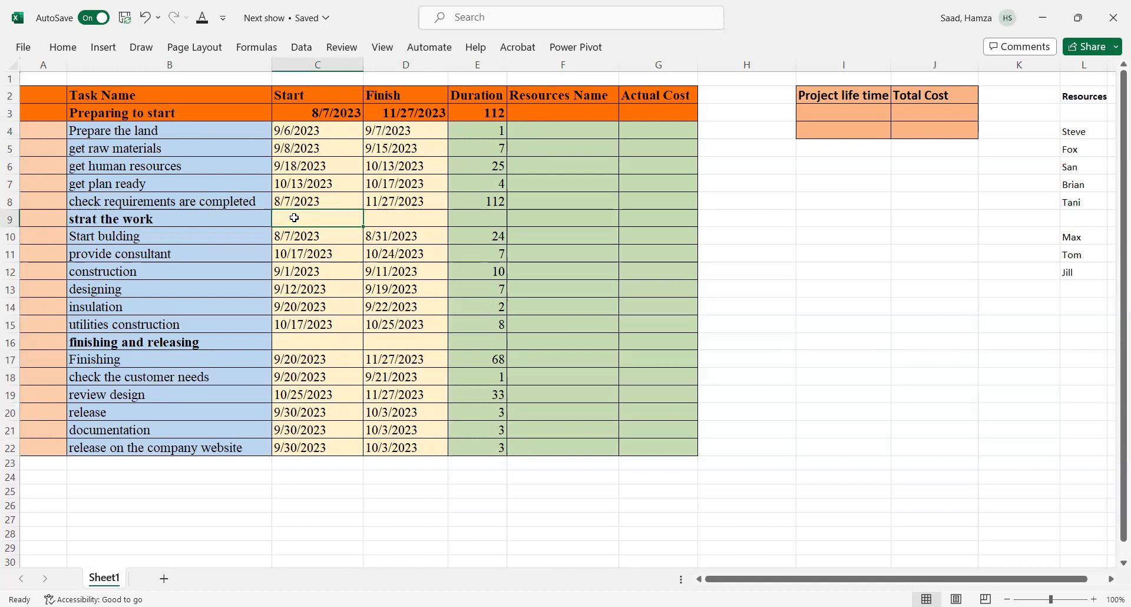
text(=min)
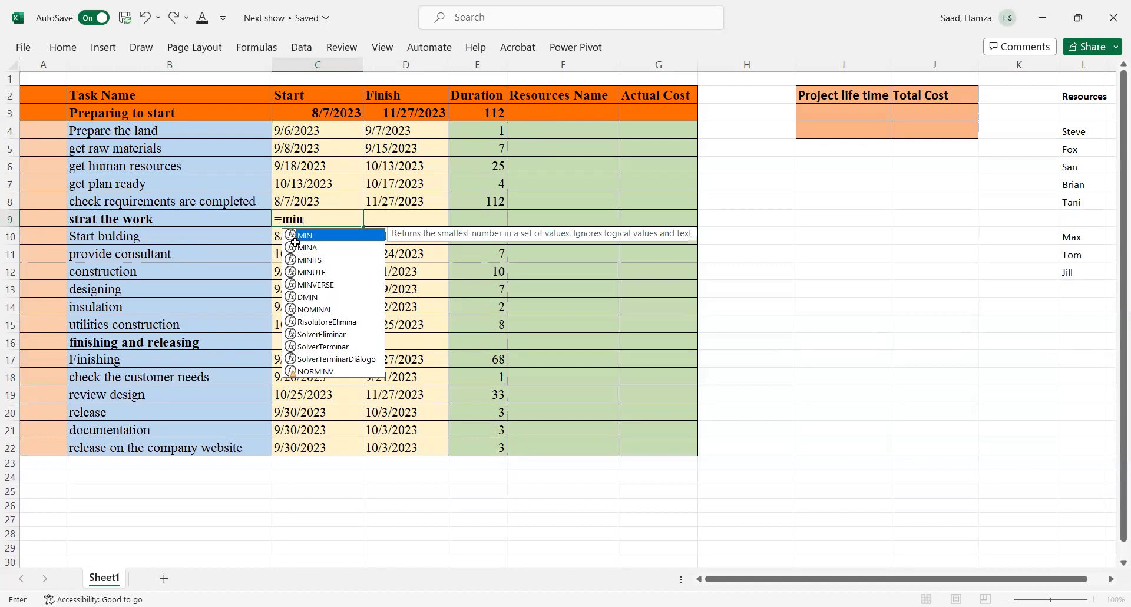
key(Tab)
drag(276, 237, 294, 327)
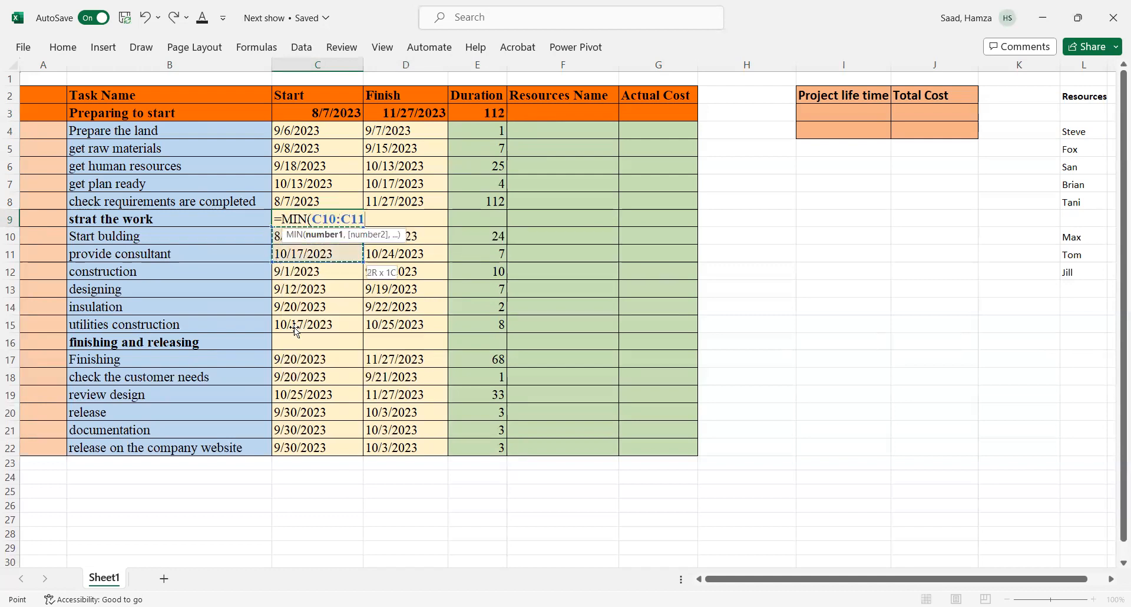
key(Return)
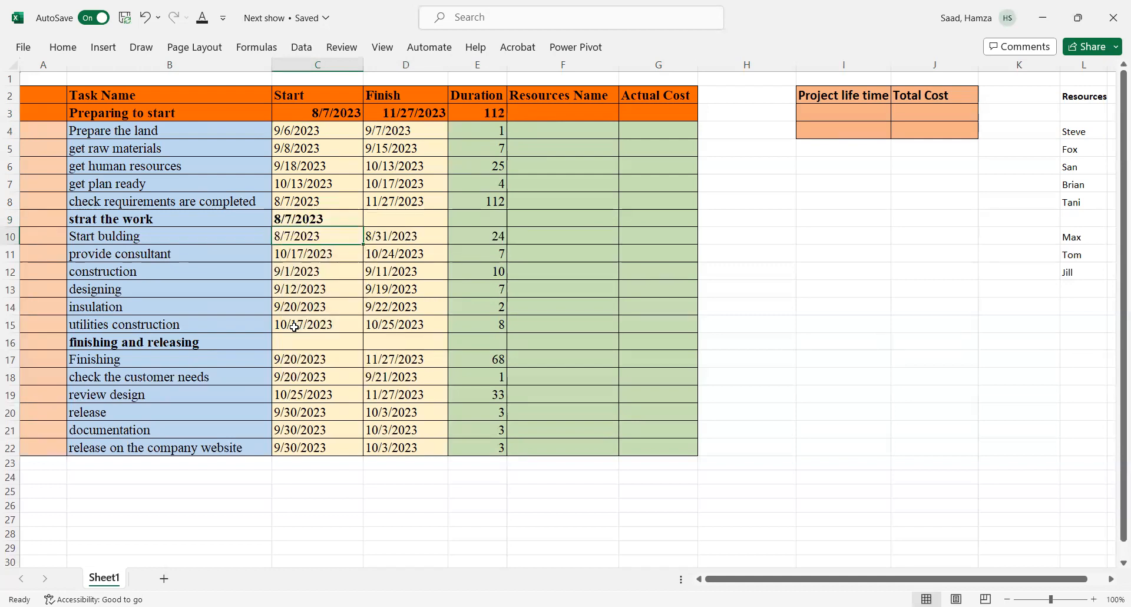
Step: Set the 'strat the work' phase finish date to the latest task finish using MAX over D10:D15
click(377, 219)
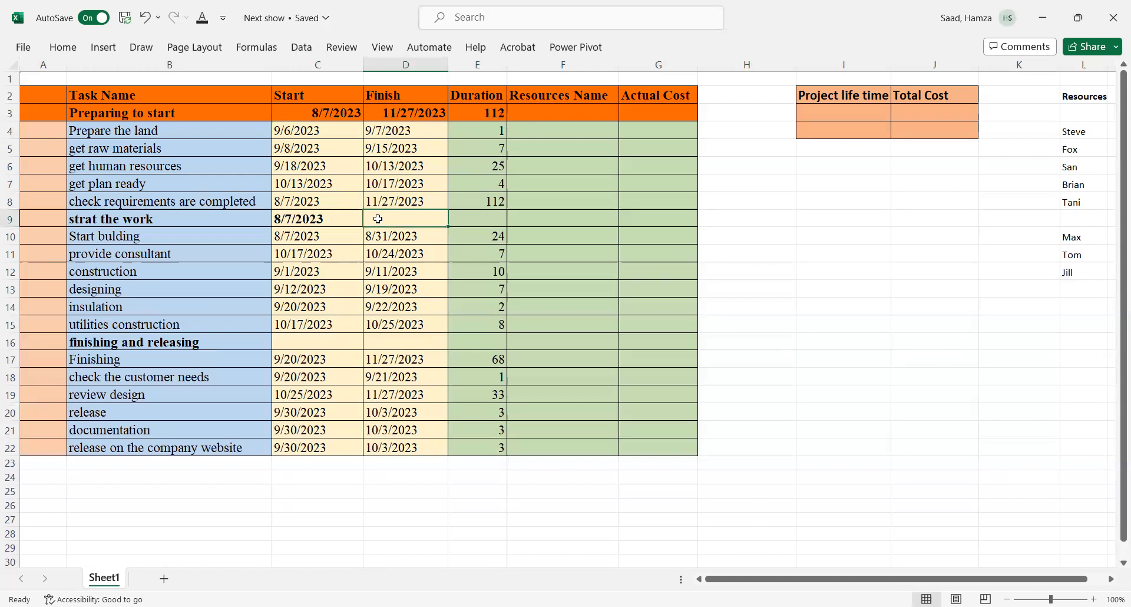
text(=)
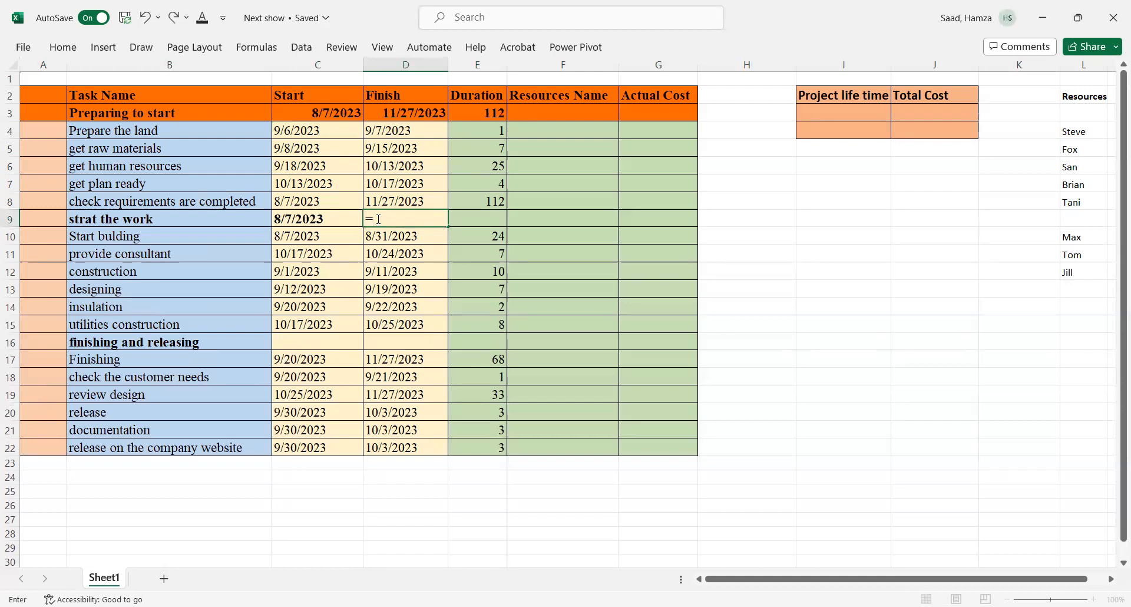
text(max)
double_click(403, 238)
drag(366, 237, 371, 262)
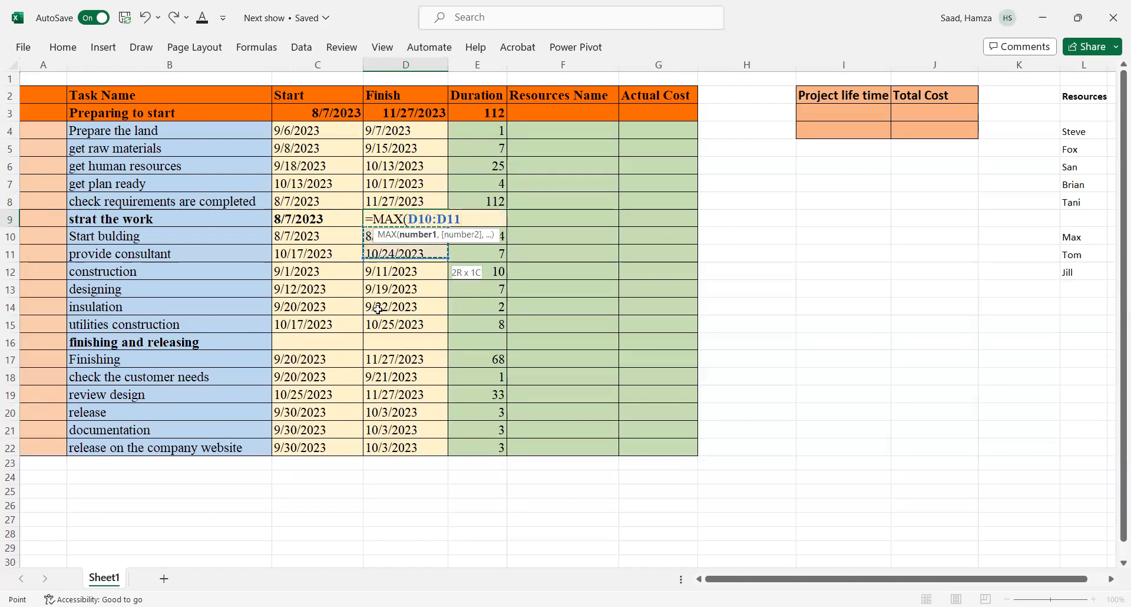
drag(380, 323, 380, 323)
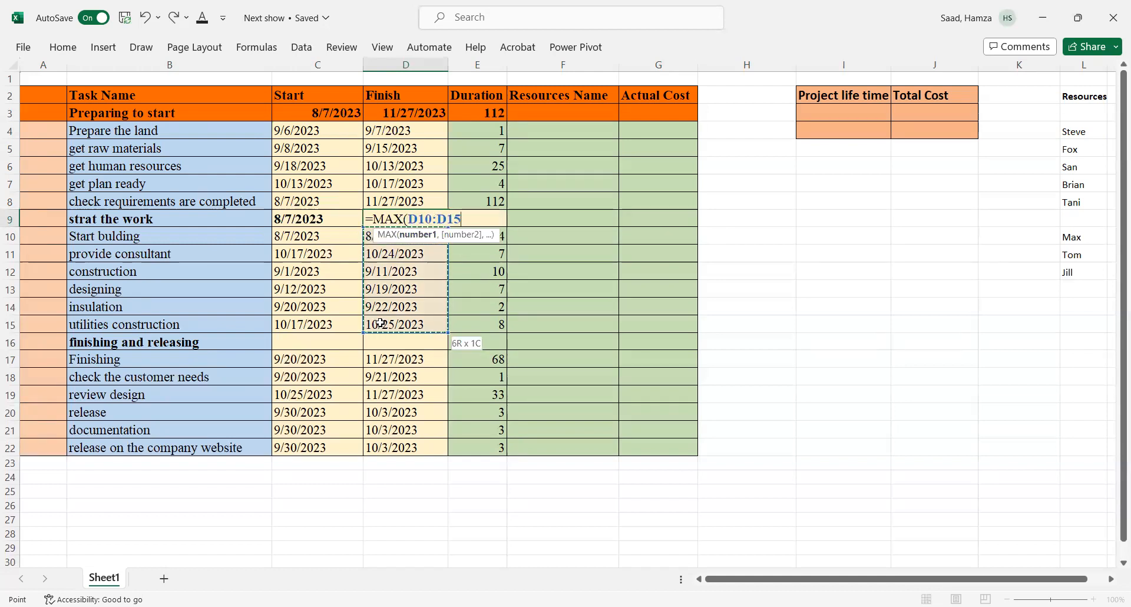
key(Return)
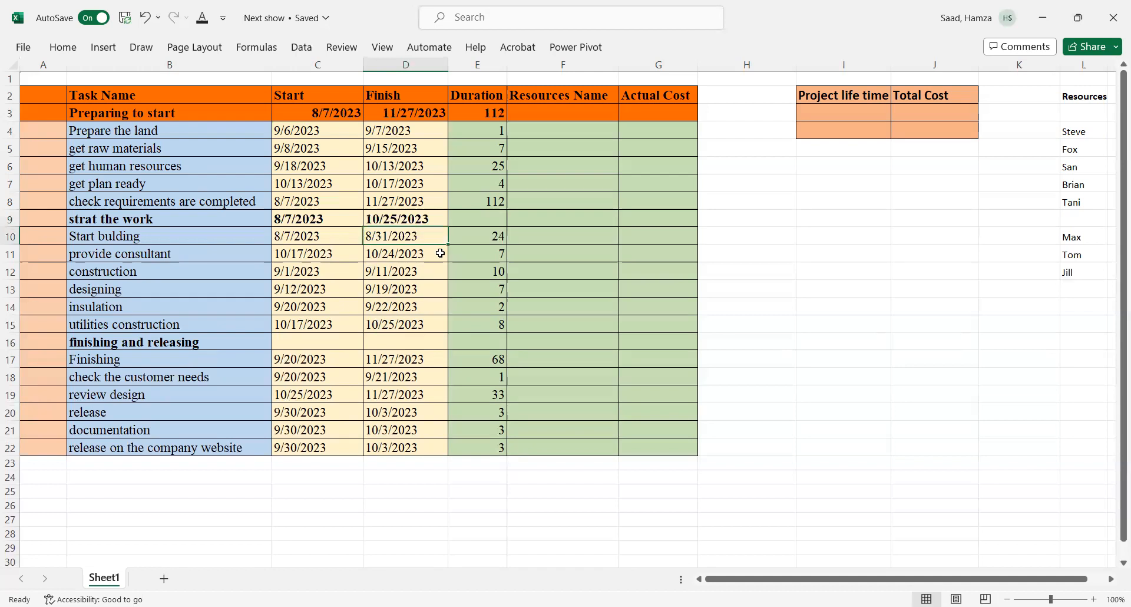
Step: Calculate the 'strat the work' phase duration as its finish date minus its start date
click(475, 218)
text(=)
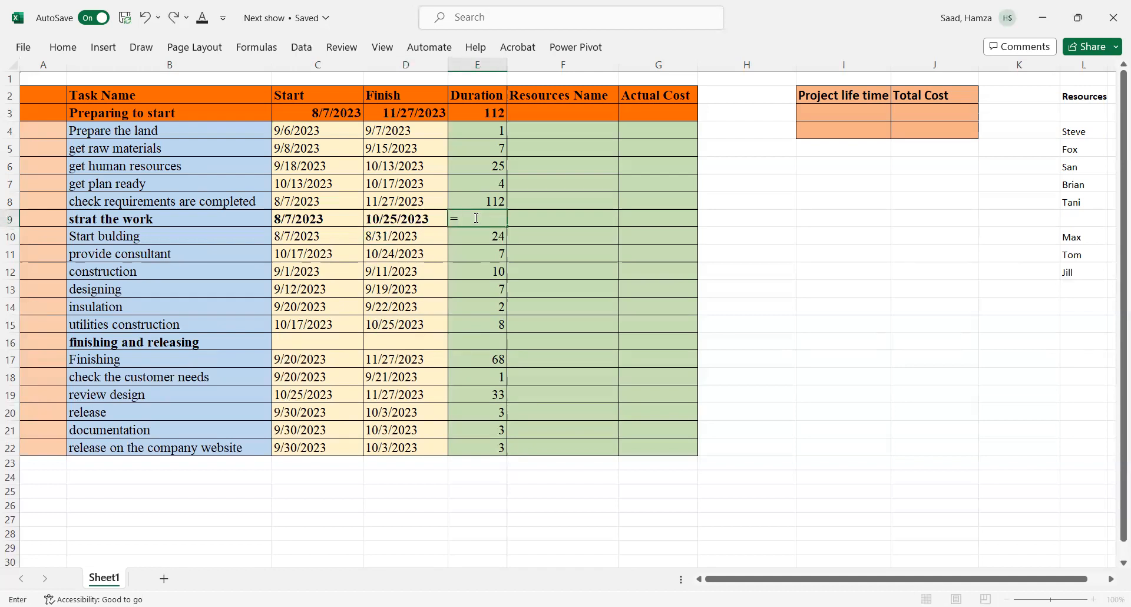
click(396, 221)
text(-)
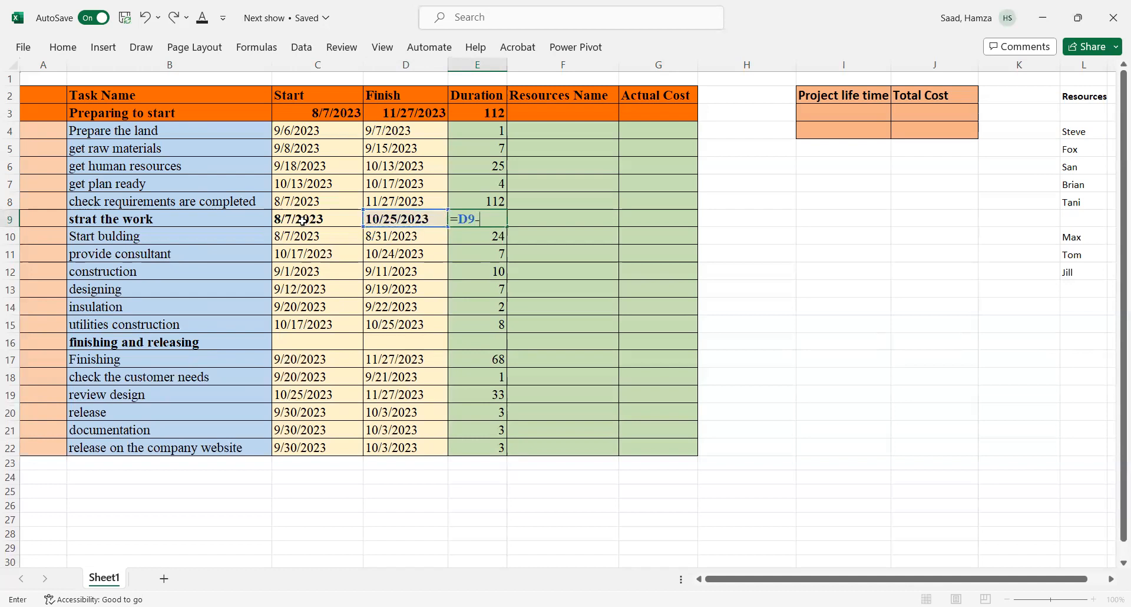
click(302, 221)
key(Return)
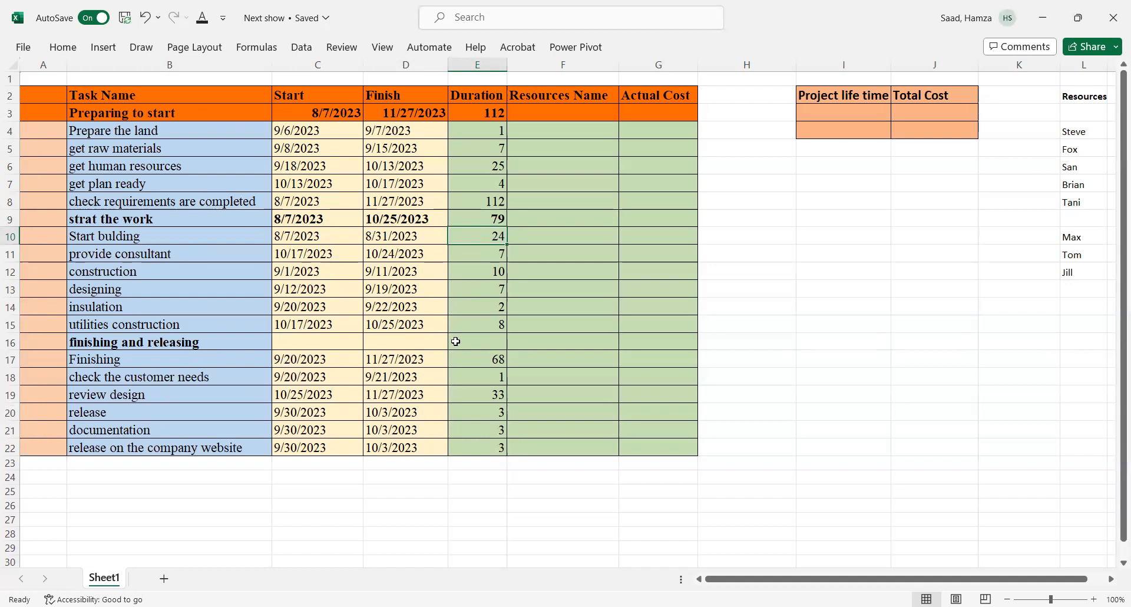
Step: Set the 'finishing and releasing' phase start date to the earliest task start using MIN over C17:C22
click(328, 343)
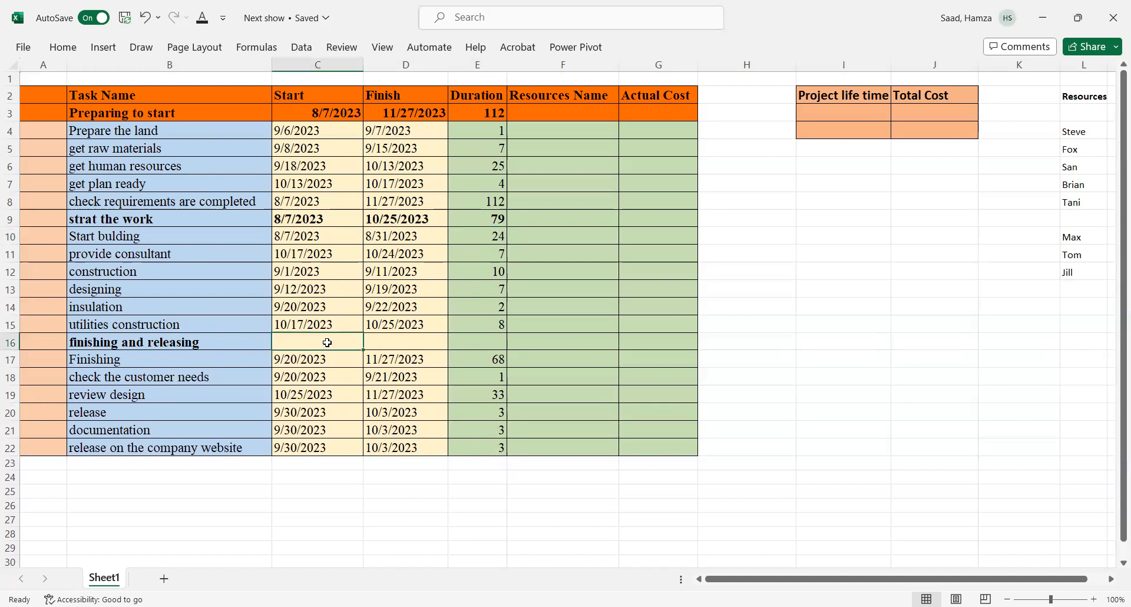
text(=)
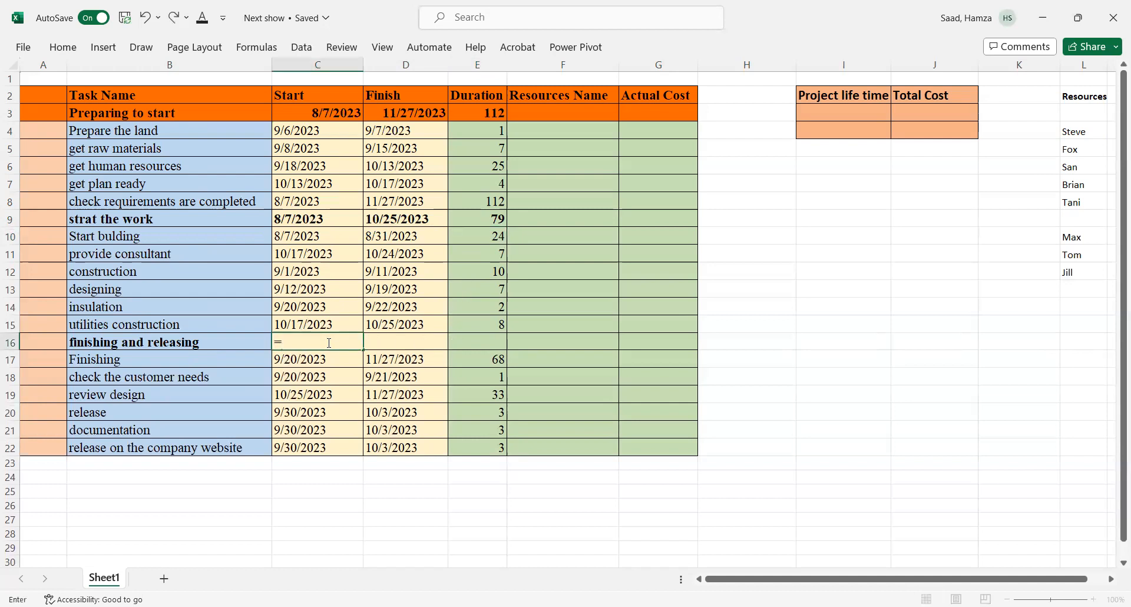
text(min)
double_click(306, 359)
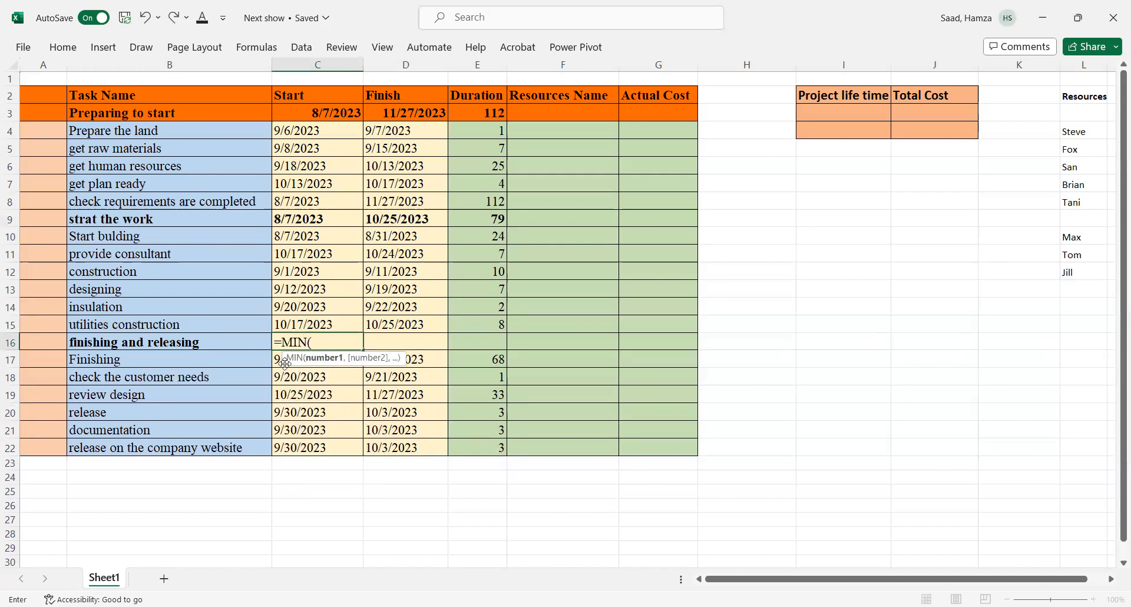
drag(275, 357, 277, 382)
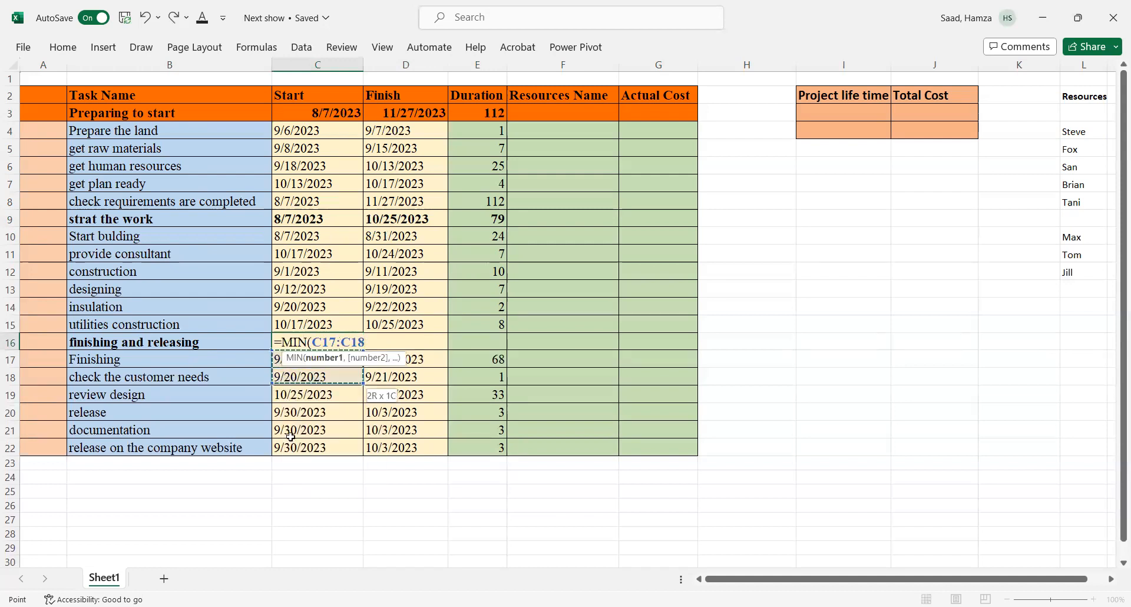
drag(292, 446, 292, 446)
key(Return)
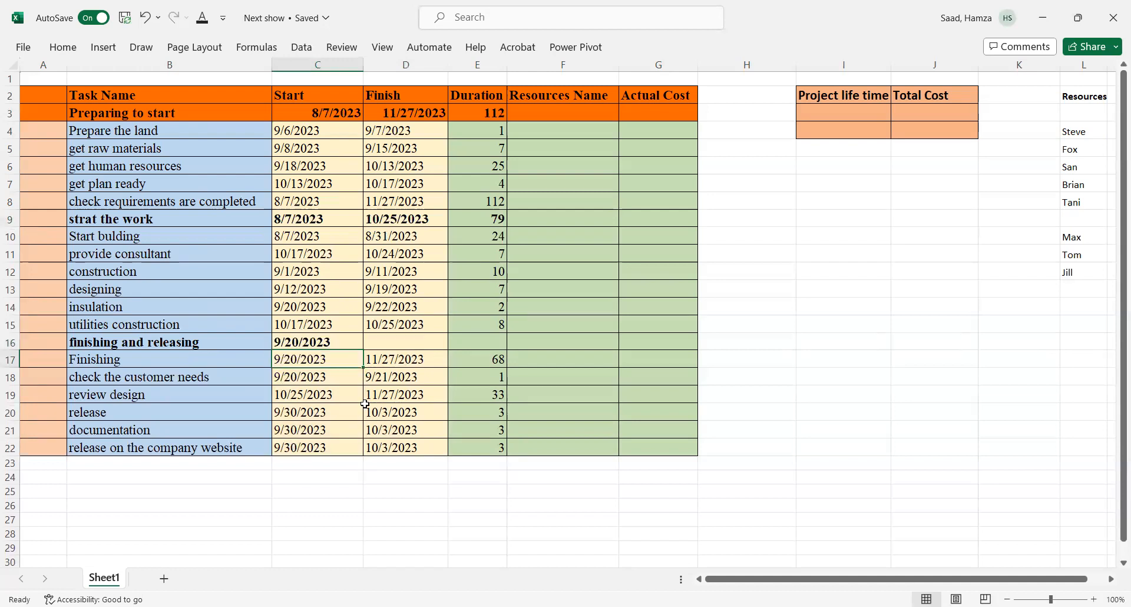
Step: Set the 'finishing and releasing' phase finish date to the latest task finish using MAX over D17:D22
click(387, 342)
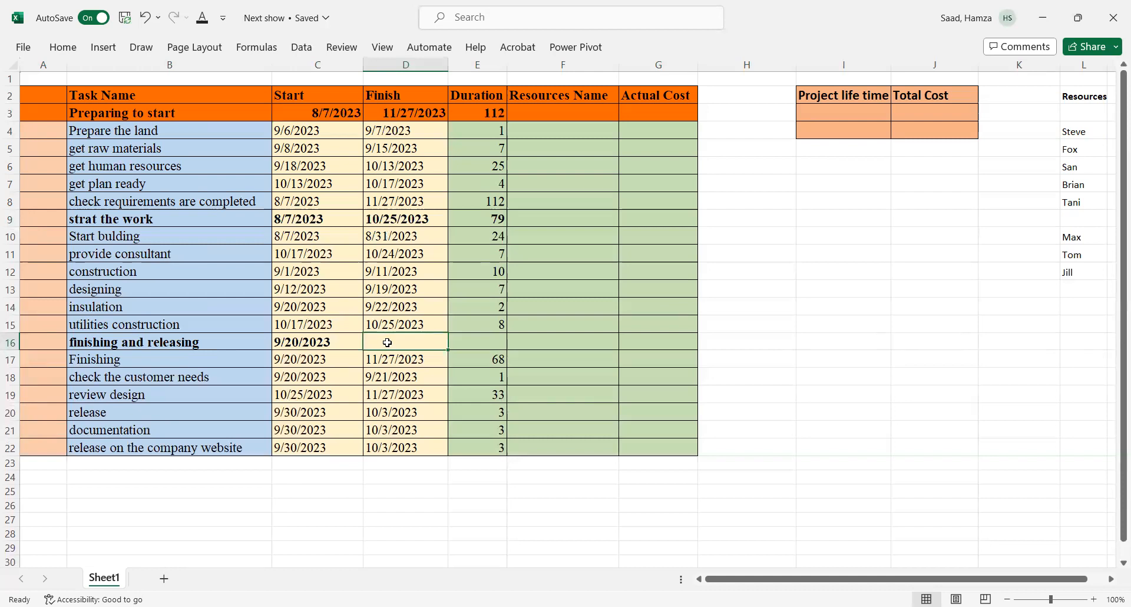
text(=)
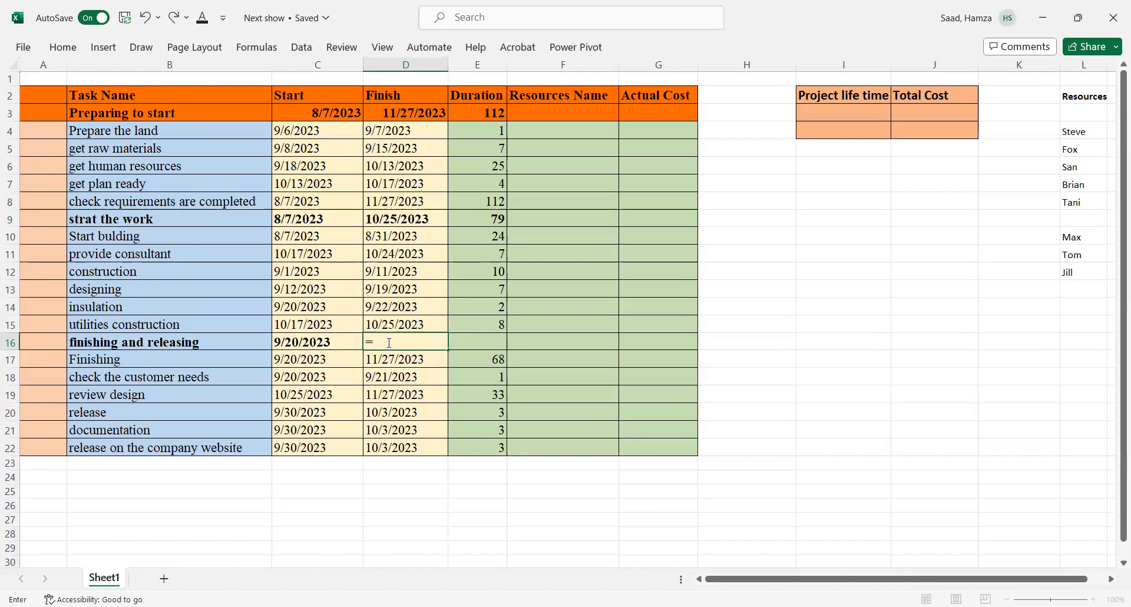
text(max)
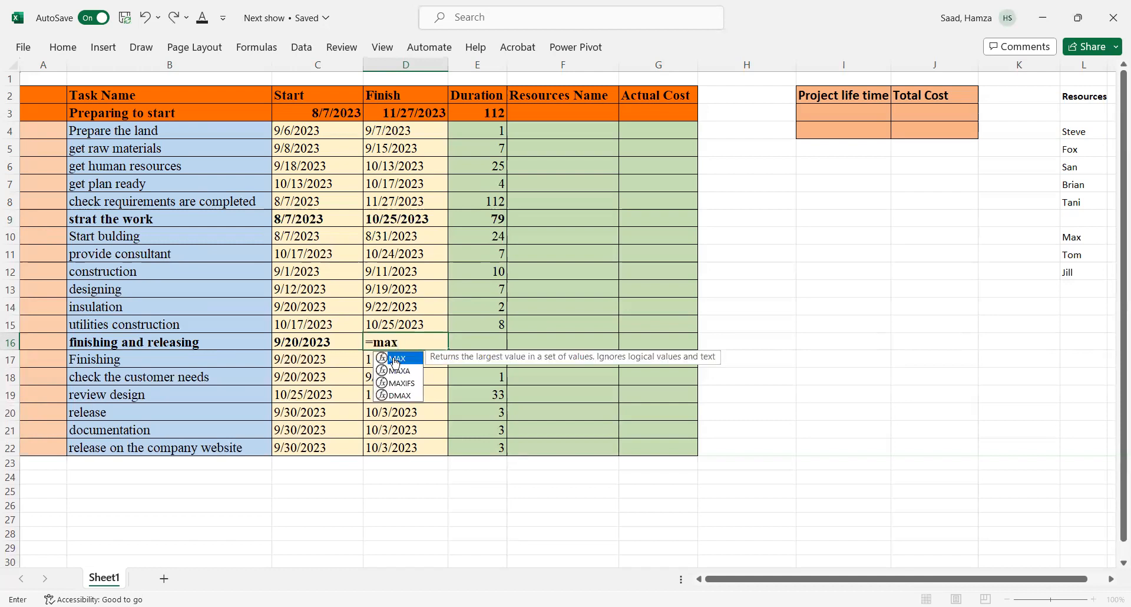
key(Tab)
drag(365, 355, 391, 447)
key(Return)
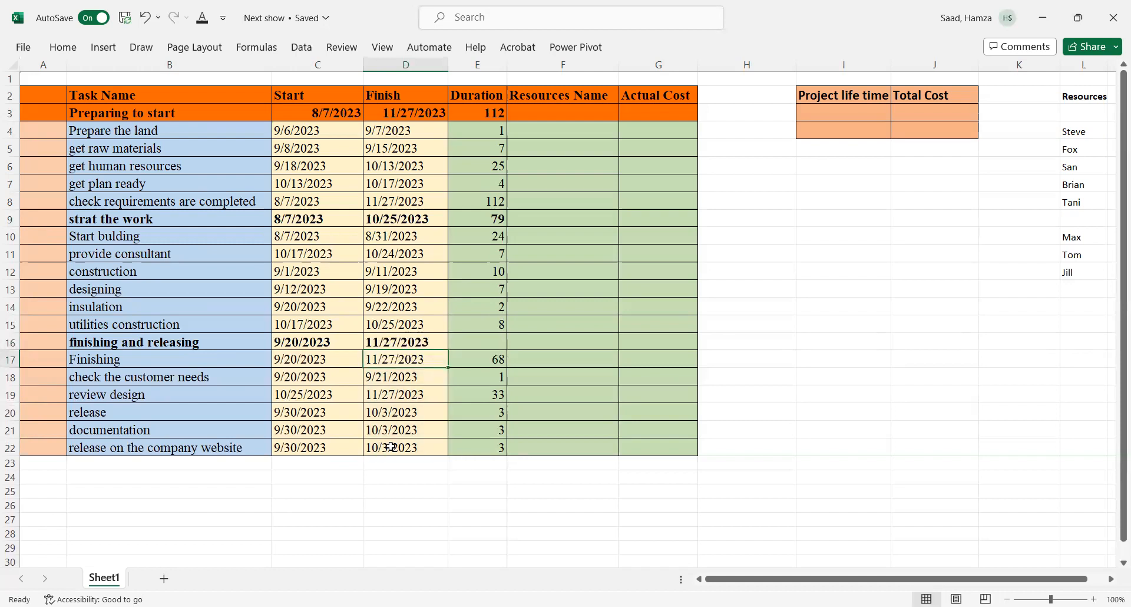
Step: Total the first phase's actual cost by summing the Actual Cost cells G4:G8
click(643, 113)
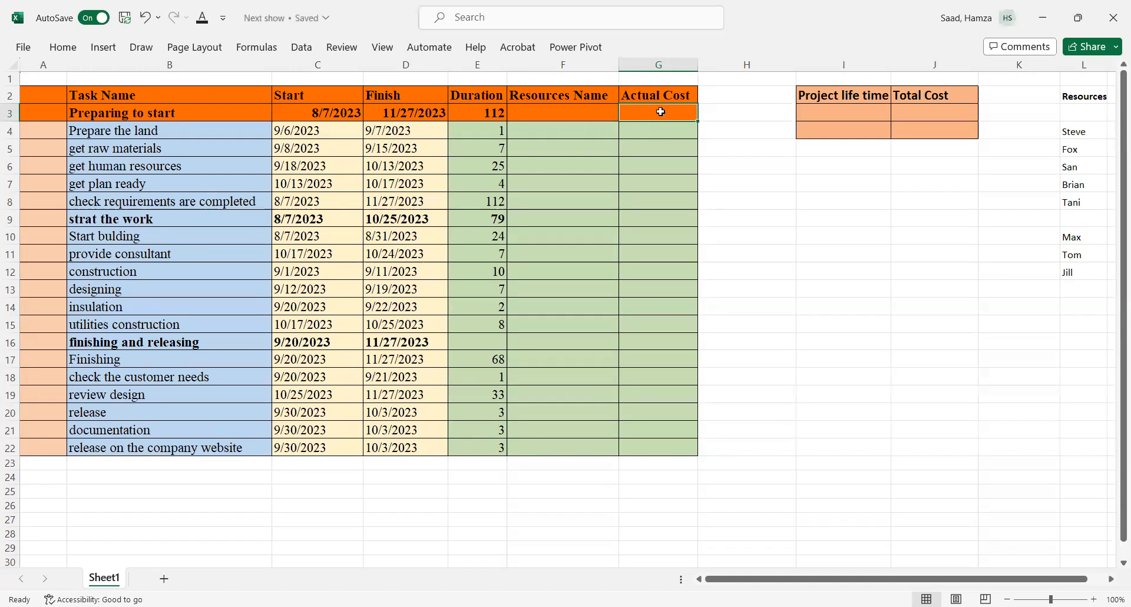
text(=sum)
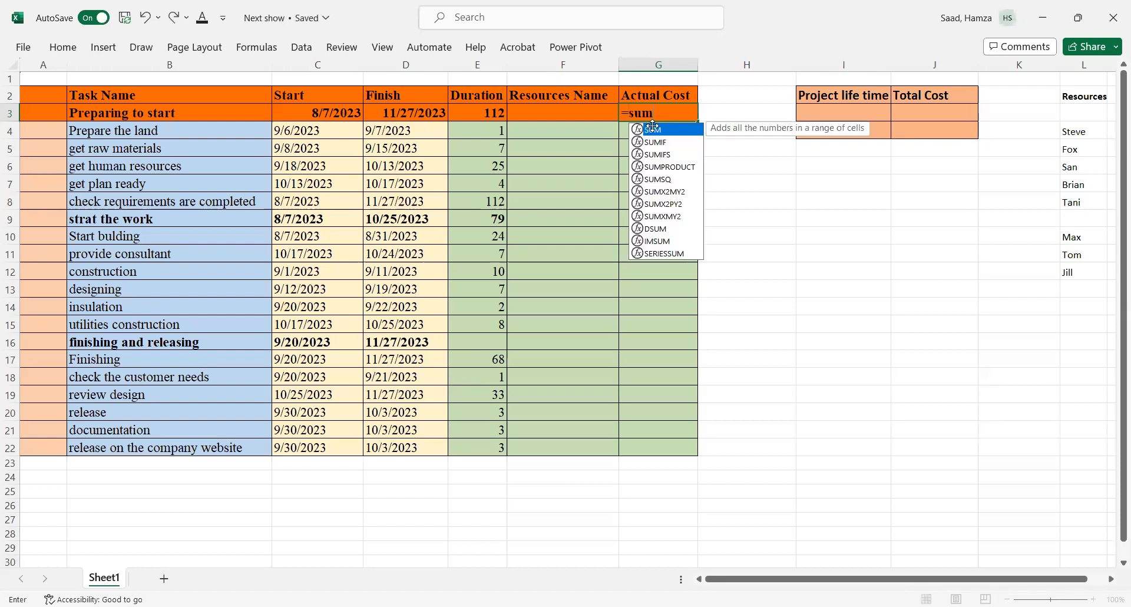
double_click(649, 130)
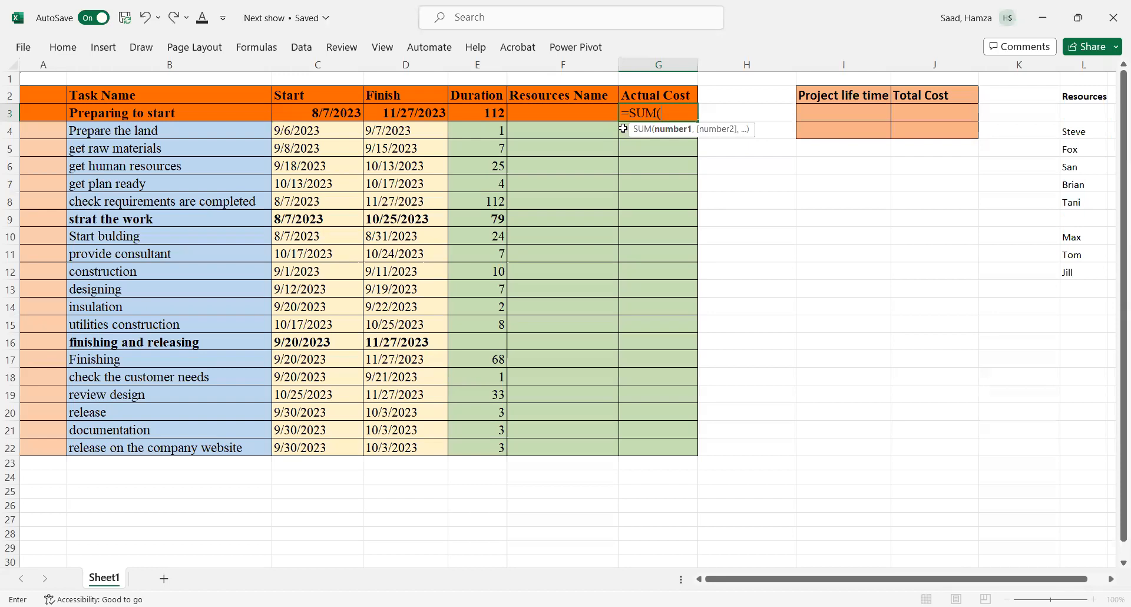
drag(623, 129, 637, 201)
key(Return)
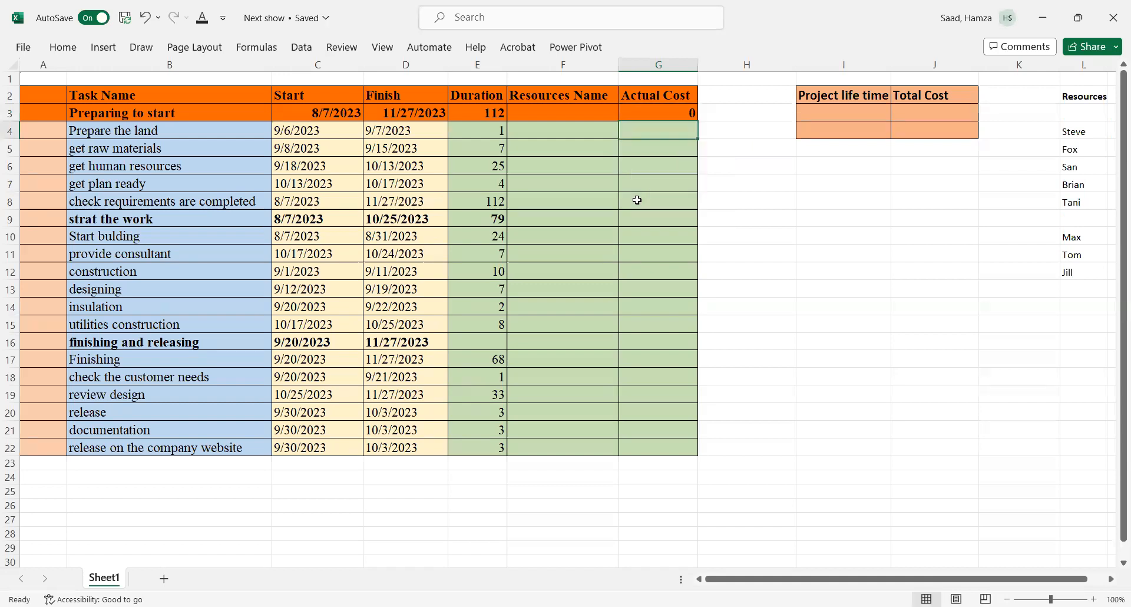
Step: Total the 'strat the work' phase actual cost by summing the Actual Cost cells G10:G15
click(630, 222)
text(=)
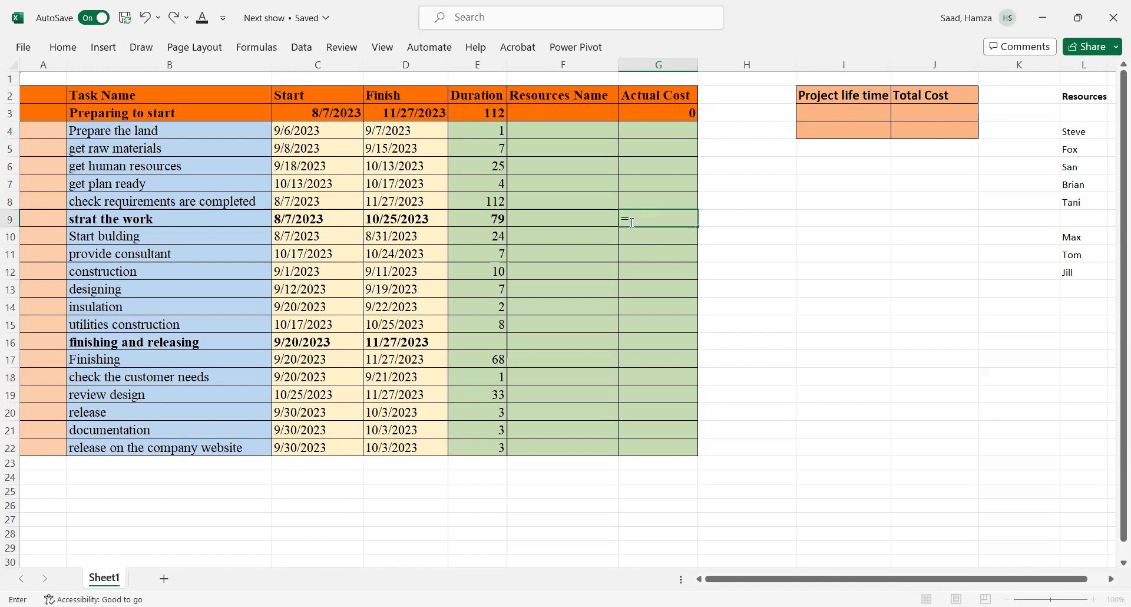
text(sum)
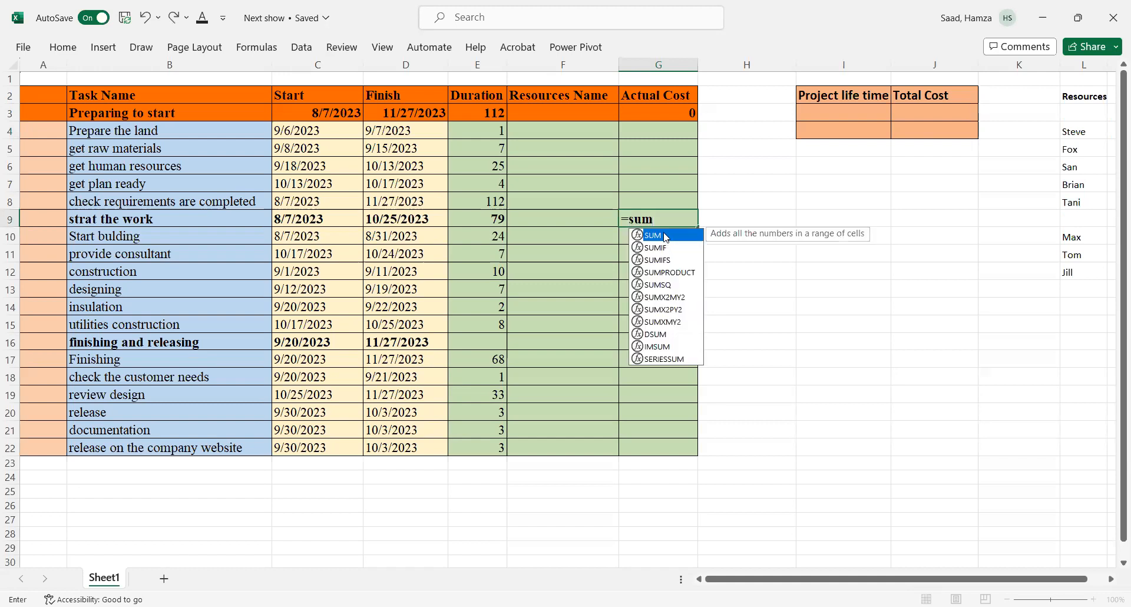
double_click(654, 235)
drag(629, 236, 639, 323)
key(Return)
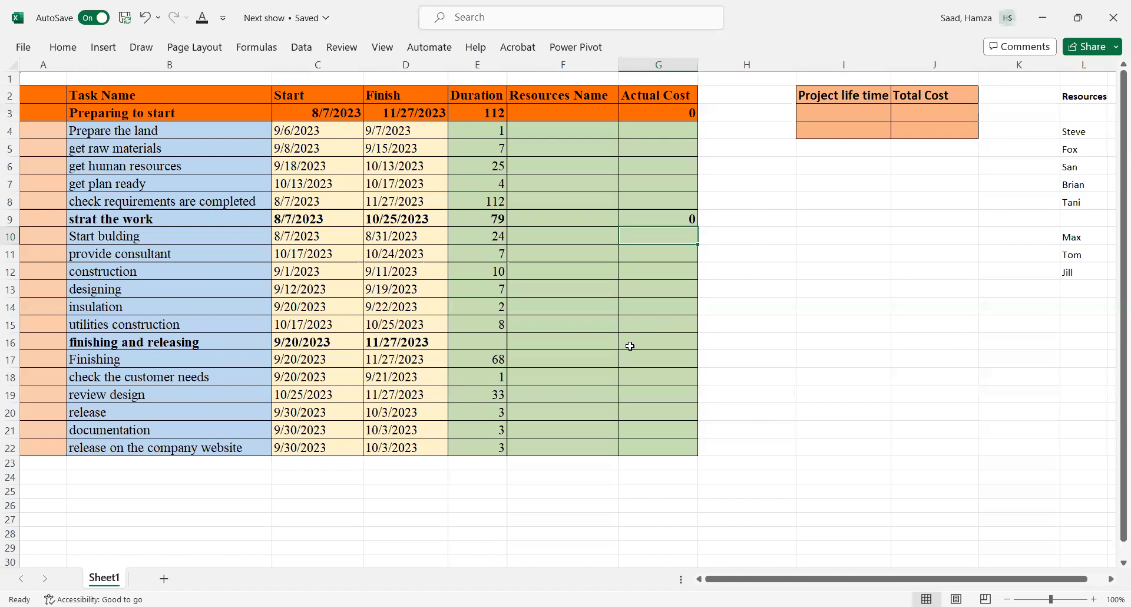
Step: Total the 'finishing and releasing' phase actual cost by summing the Actual Cost cells G17:G22
click(627, 348)
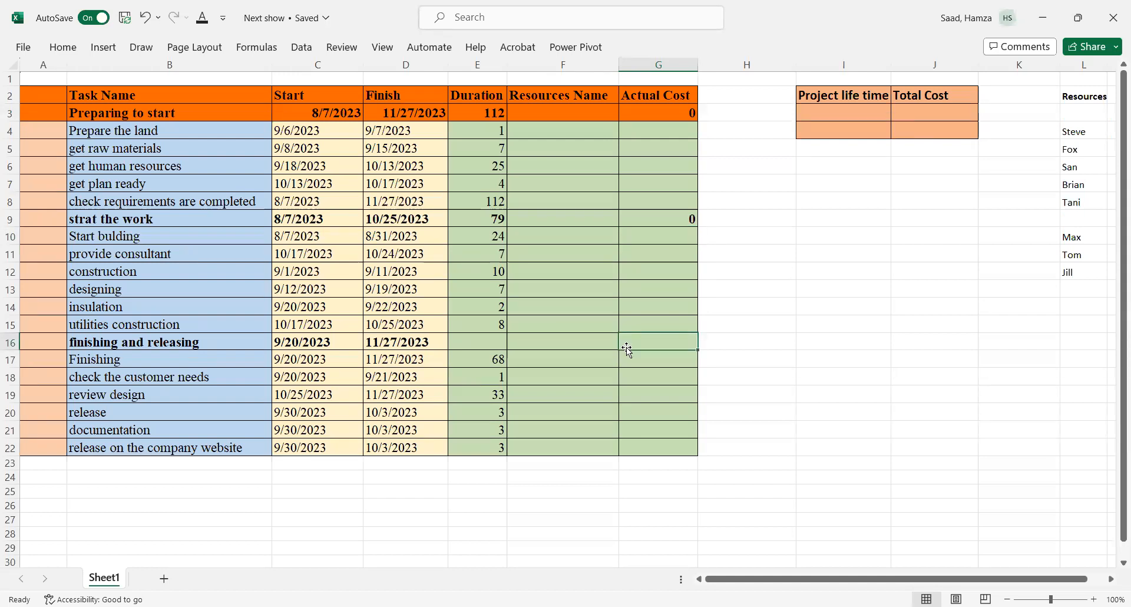
text(=)
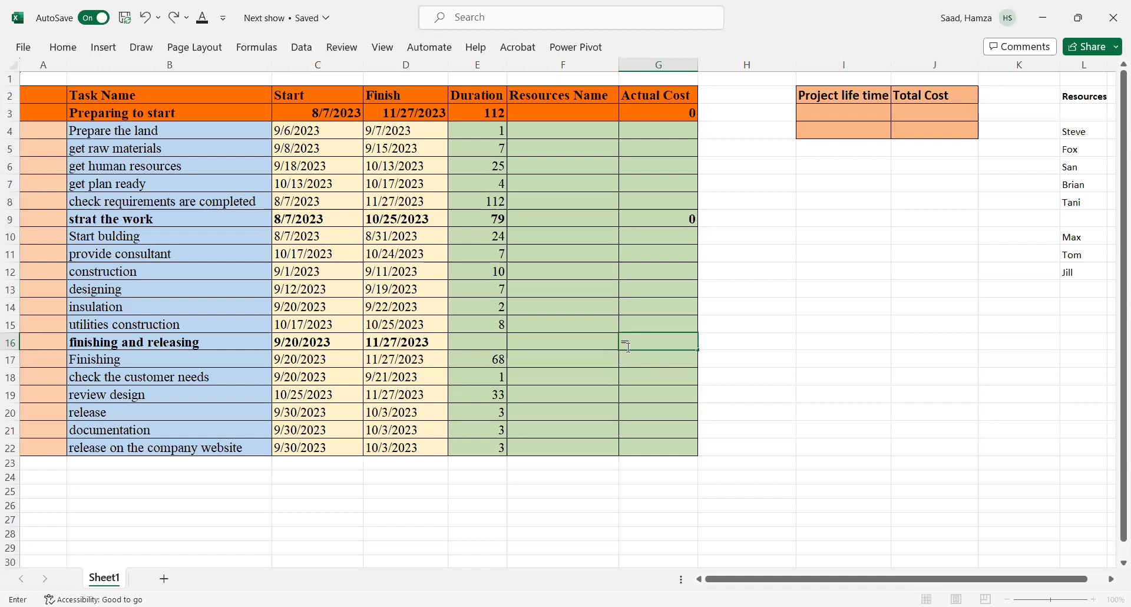
text(sum)
double_click(653, 364)
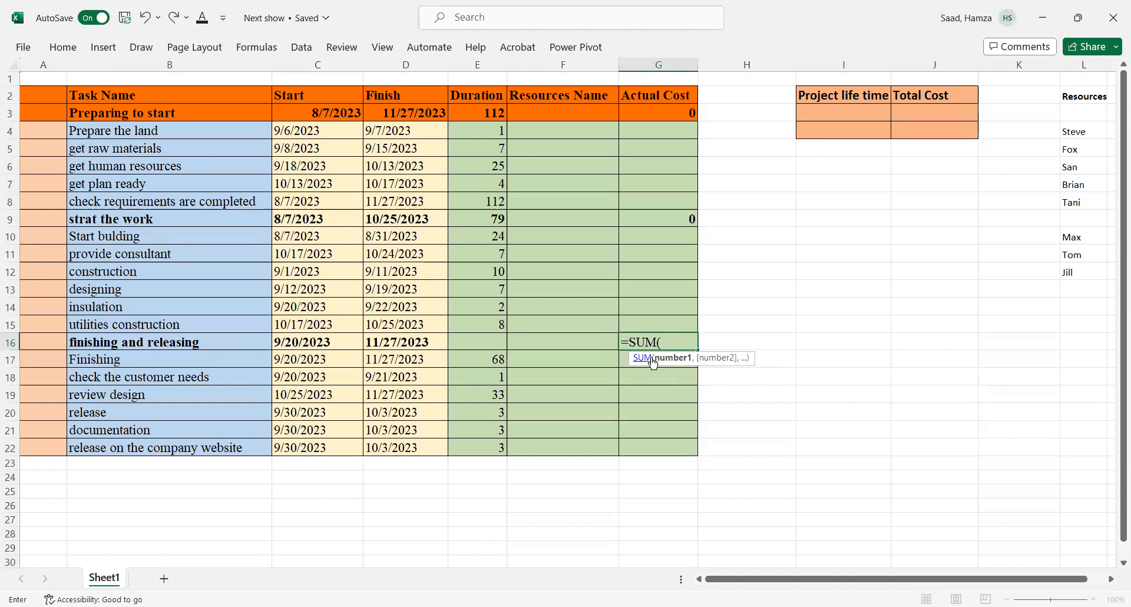
drag(624, 362, 641, 447)
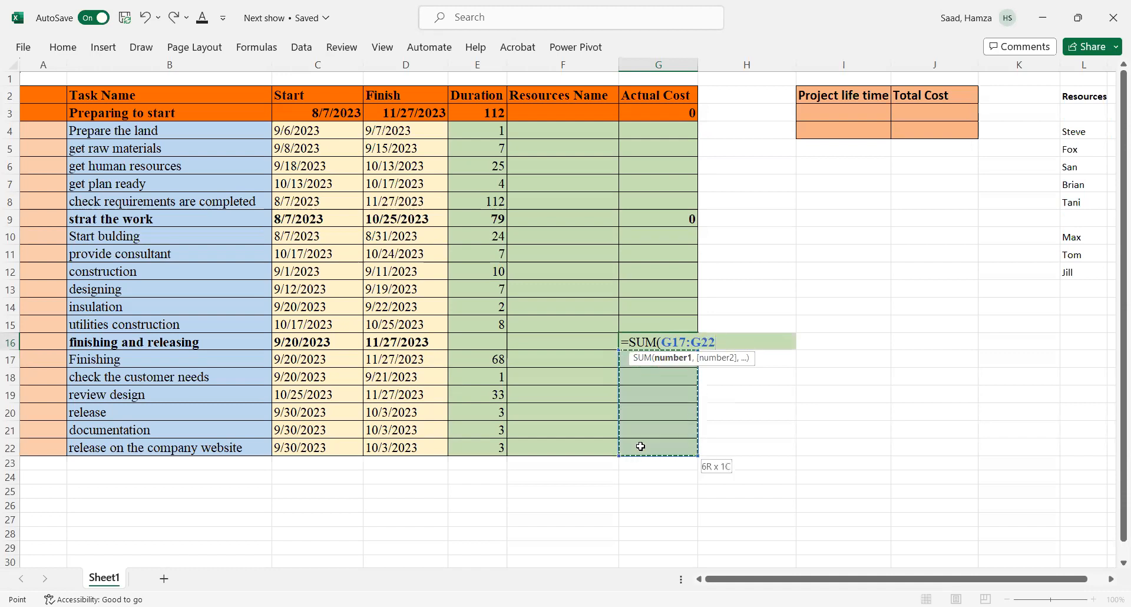
key(Return)
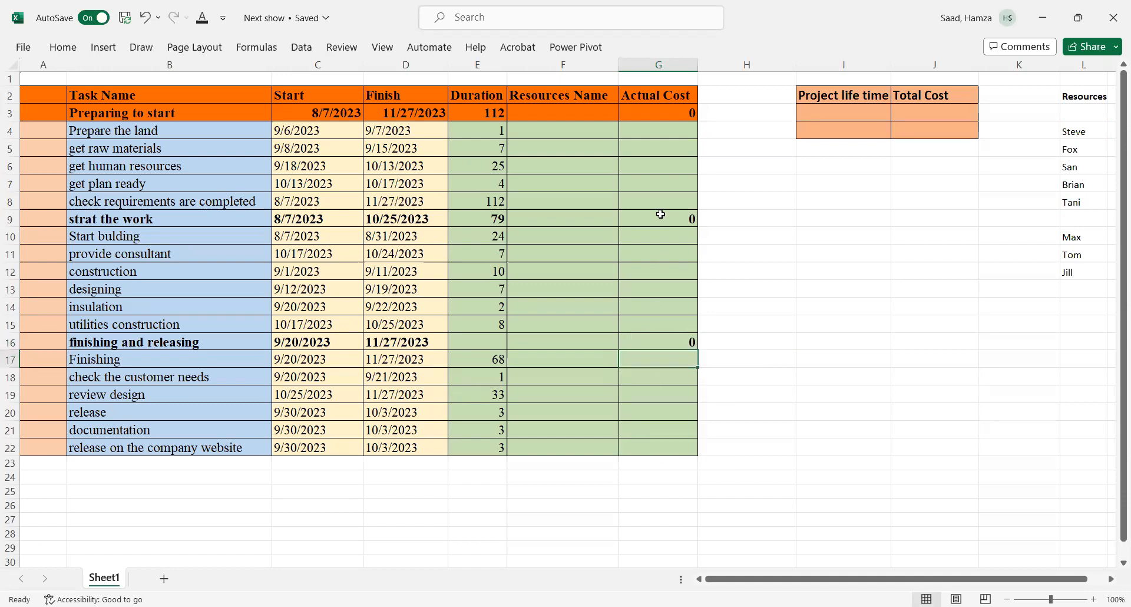
Step: Format the Actual Cost column G3:G22 as accounting currency
drag(667, 118, 677, 445)
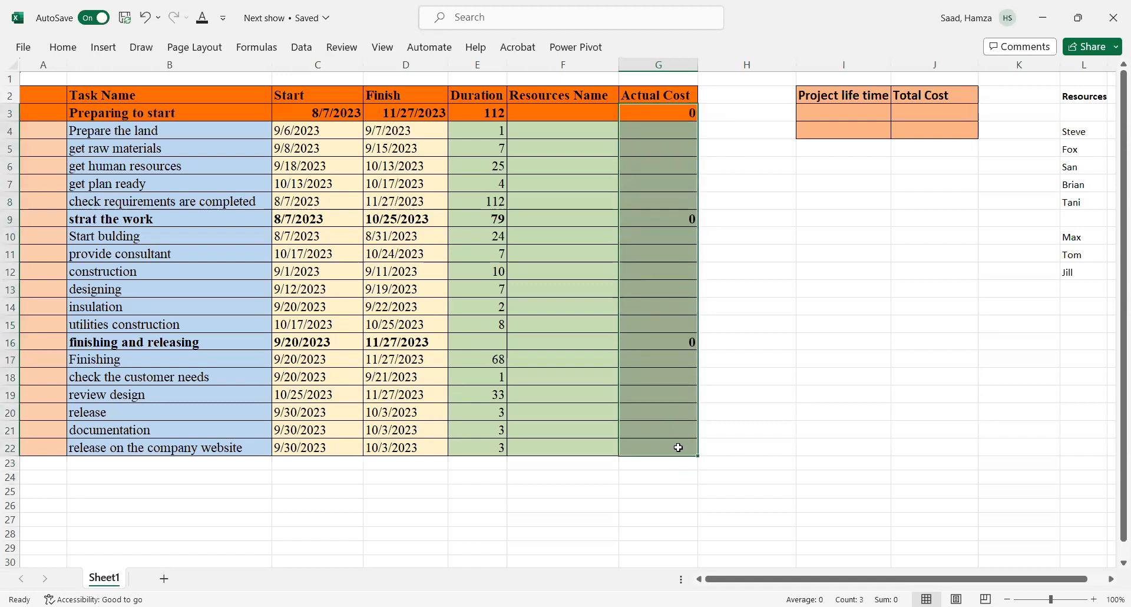
click(61, 47)
click(380, 87)
click(665, 323)
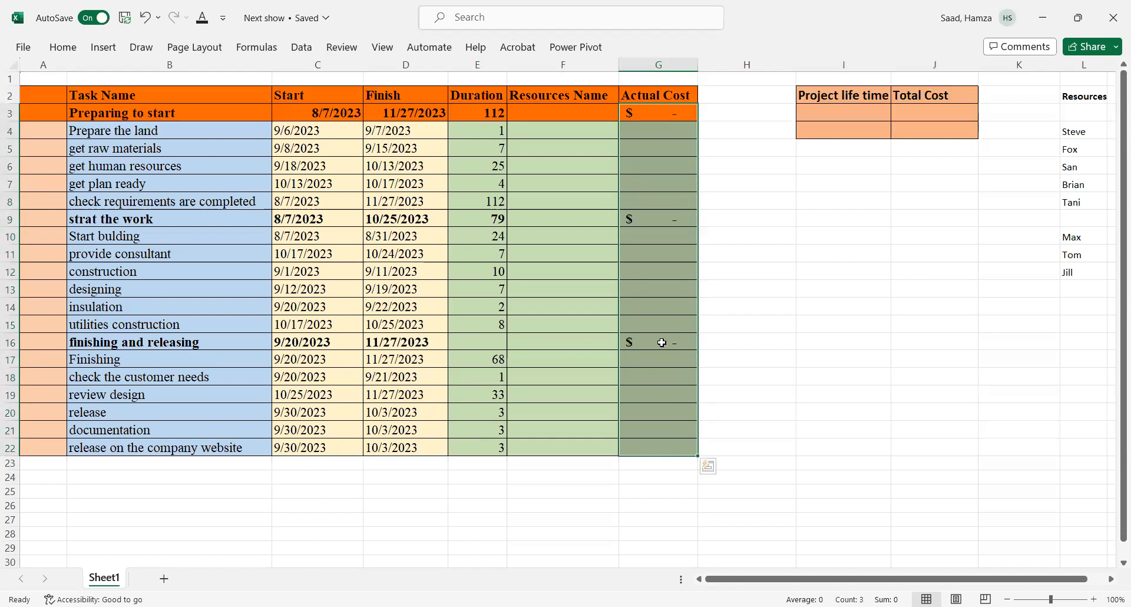
click(660, 341)
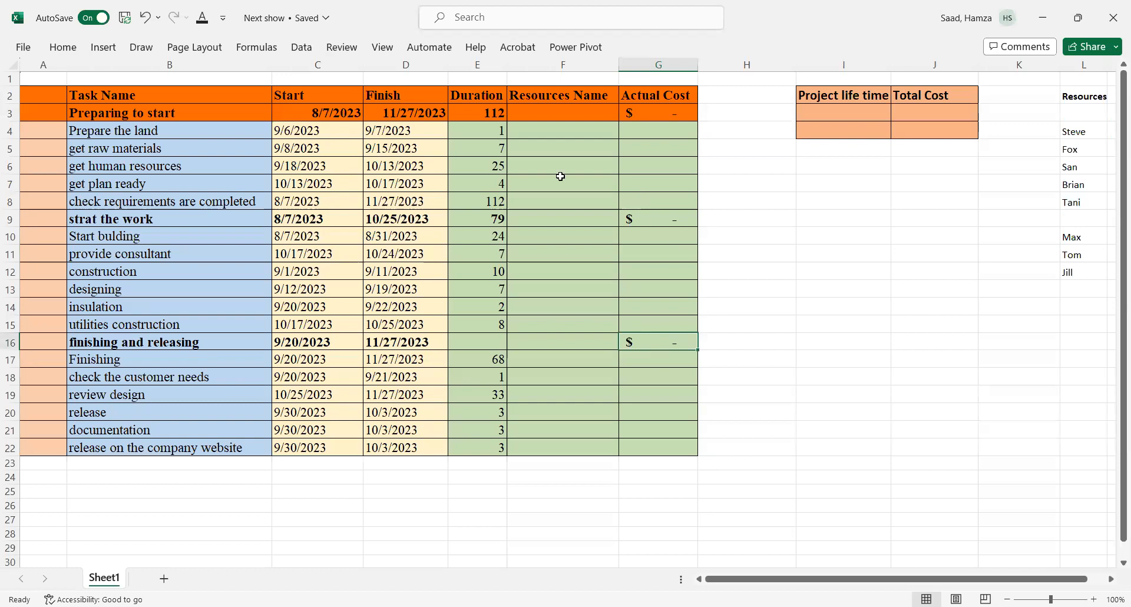
Step: Add Jack to the resources list in the empty cell below Tani
click(540, 114)
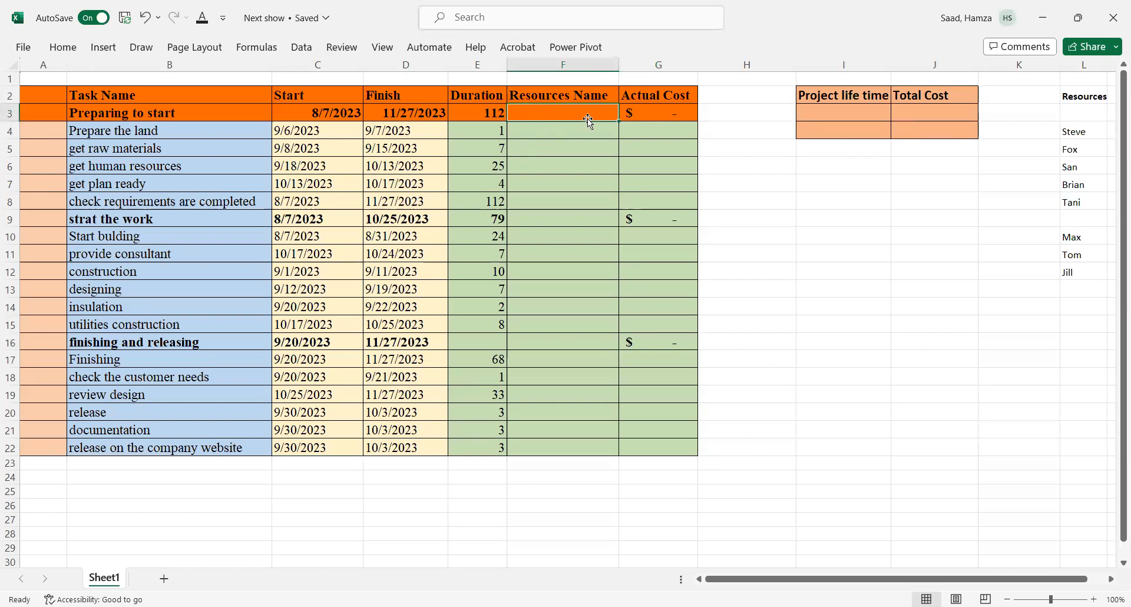
click(1077, 215)
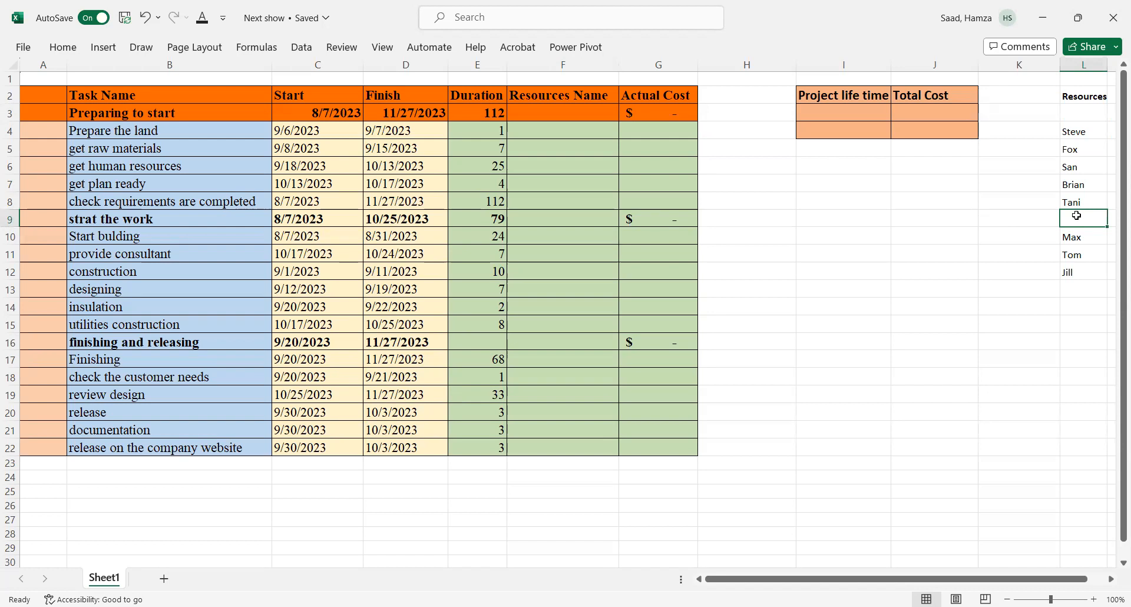
text(Jack)
click(1073, 257)
Step: Apply list data validation sourced from $L$4:$L$12 to the Steve cell in L4
click(1076, 134)
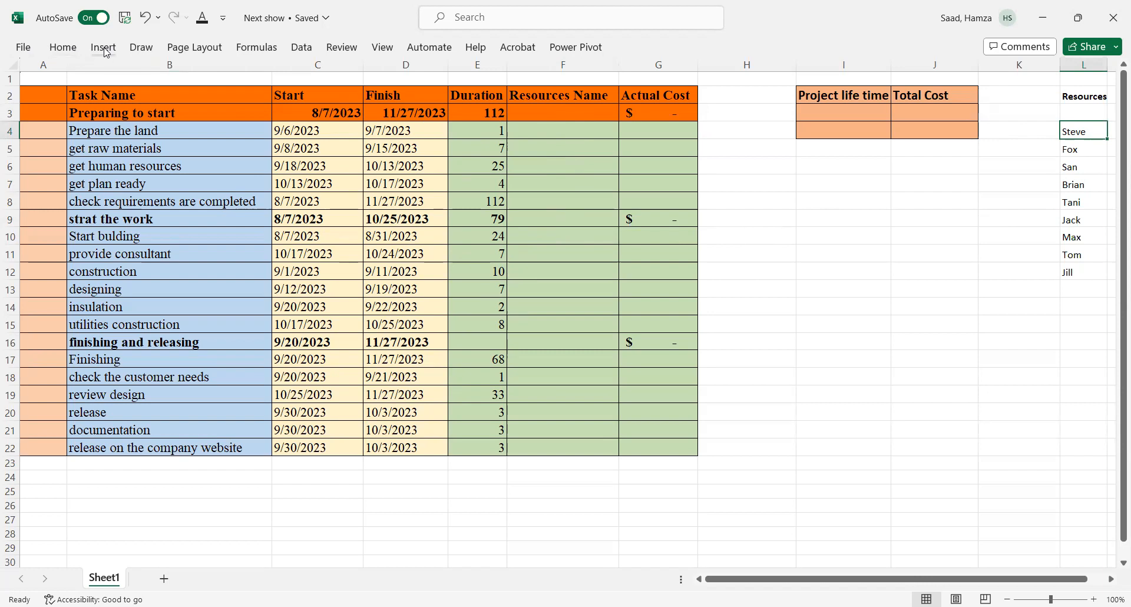
click(302, 49)
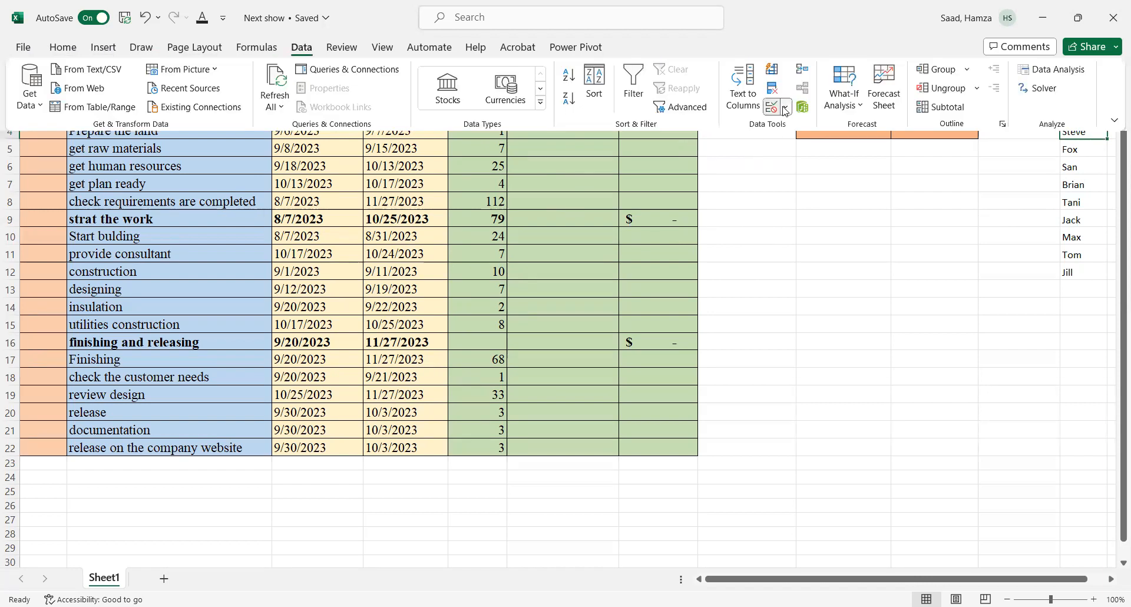
click(786, 108)
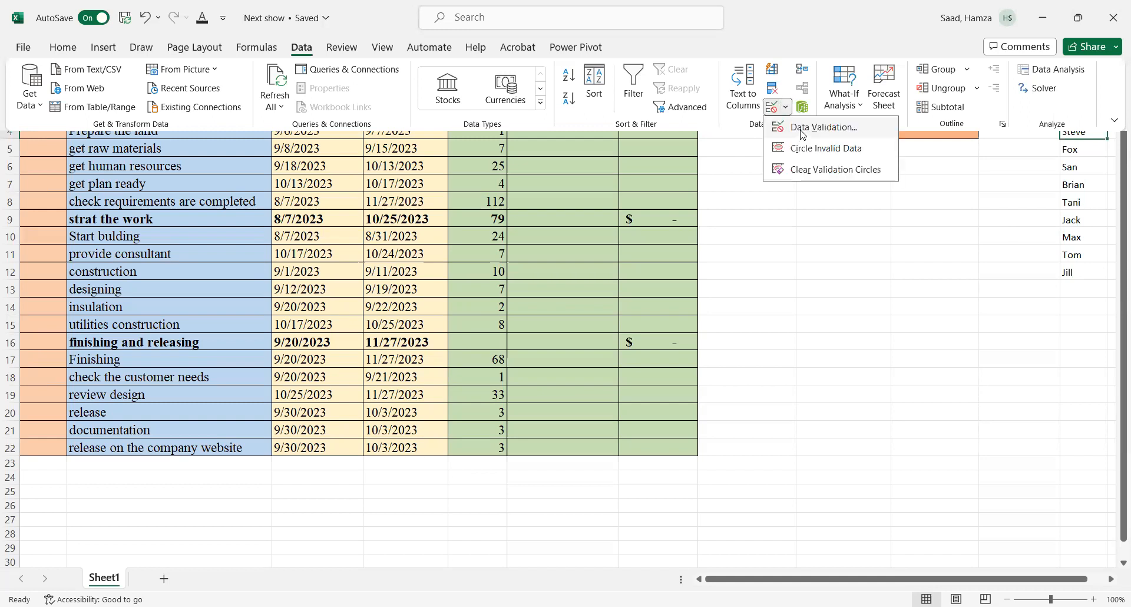
click(802, 128)
click(784, 236)
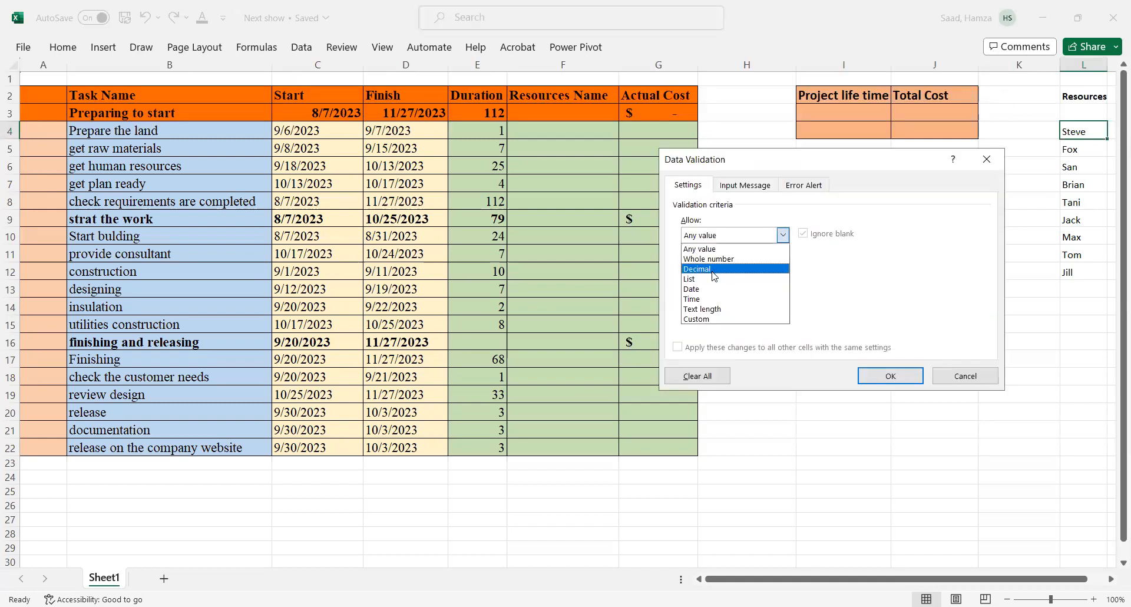
click(714, 279)
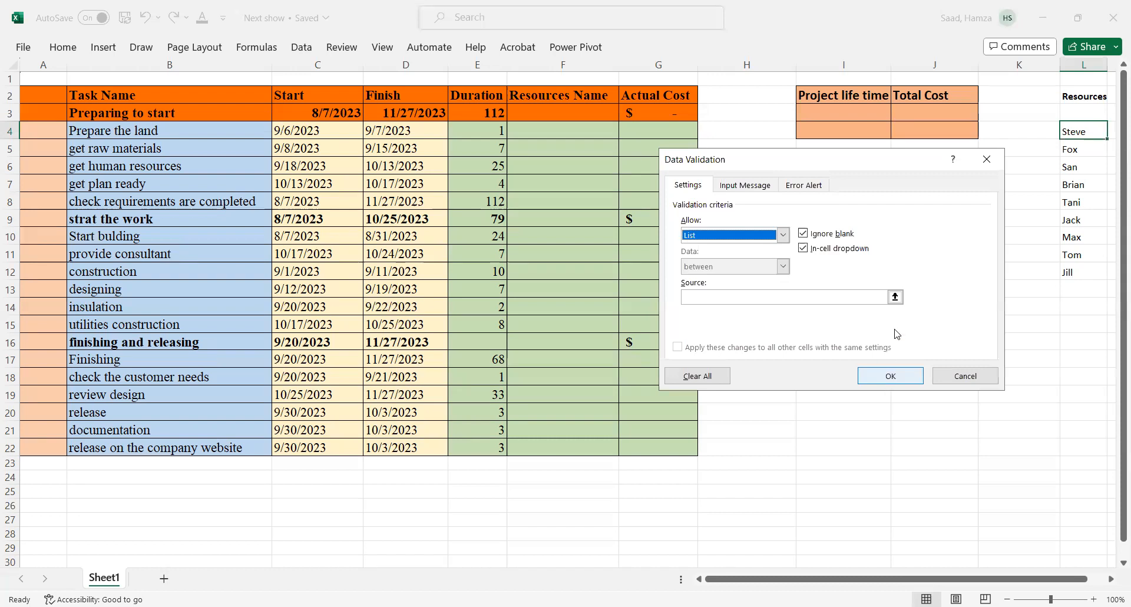
click(896, 297)
drag(1073, 131, 1079, 272)
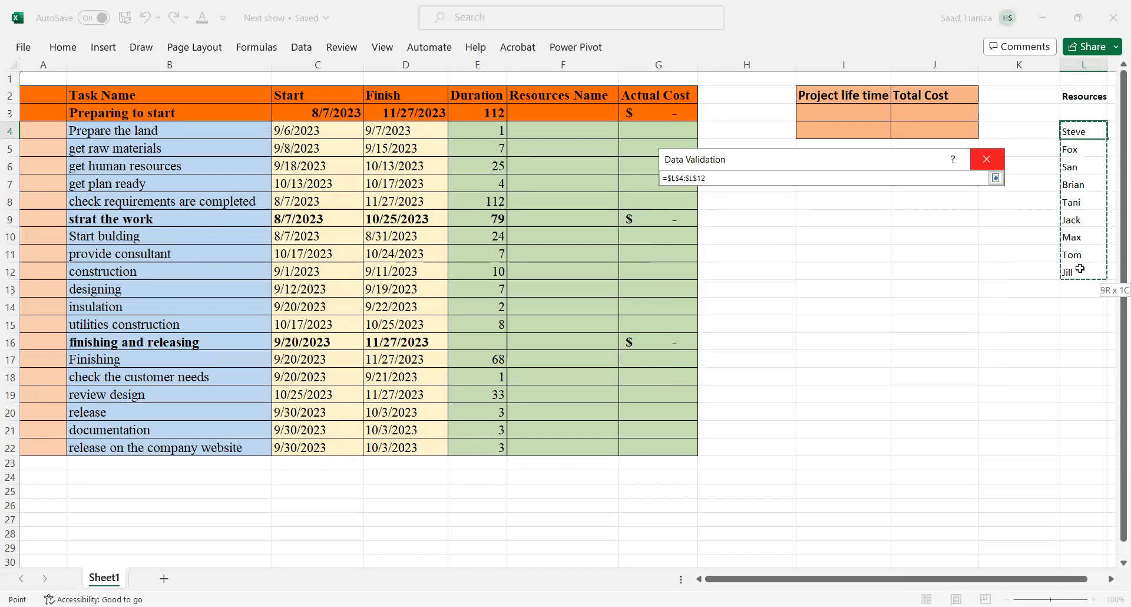
click(996, 178)
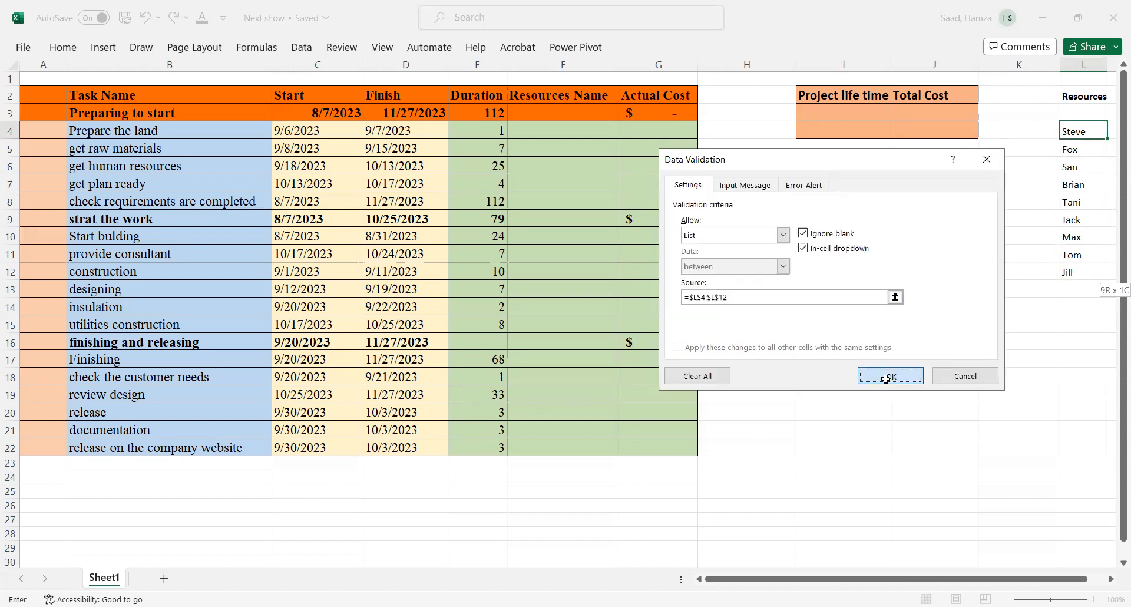
click(887, 377)
Step: Add list data validation to the first phase's Resources Name cell F3 with source $L$4:$L$12
click(575, 127)
click(577, 115)
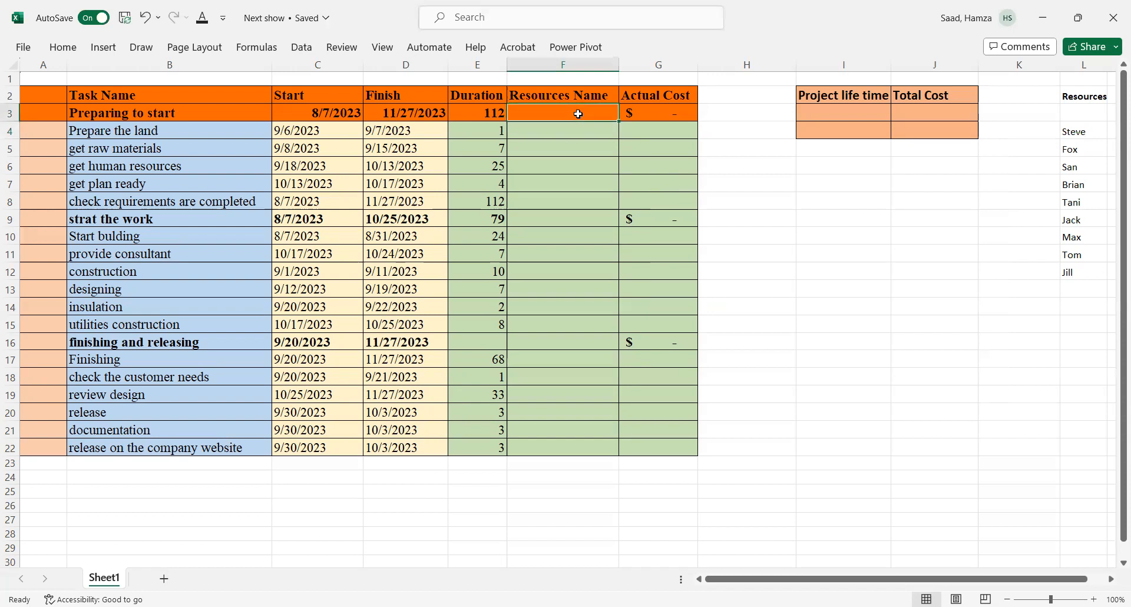
drag(663, 218, 565, 117)
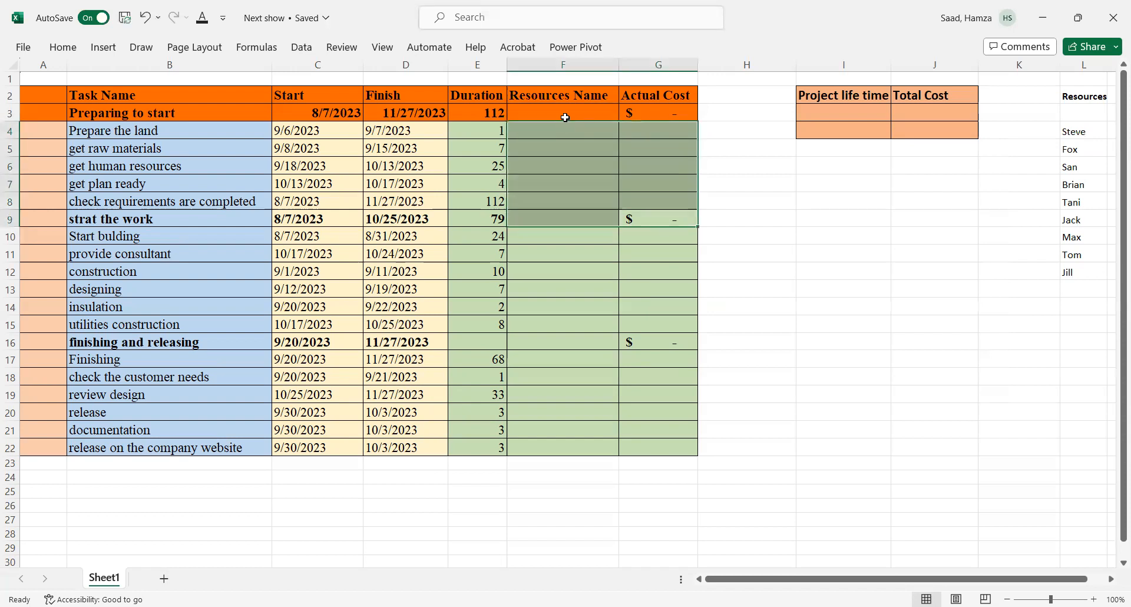
click(570, 115)
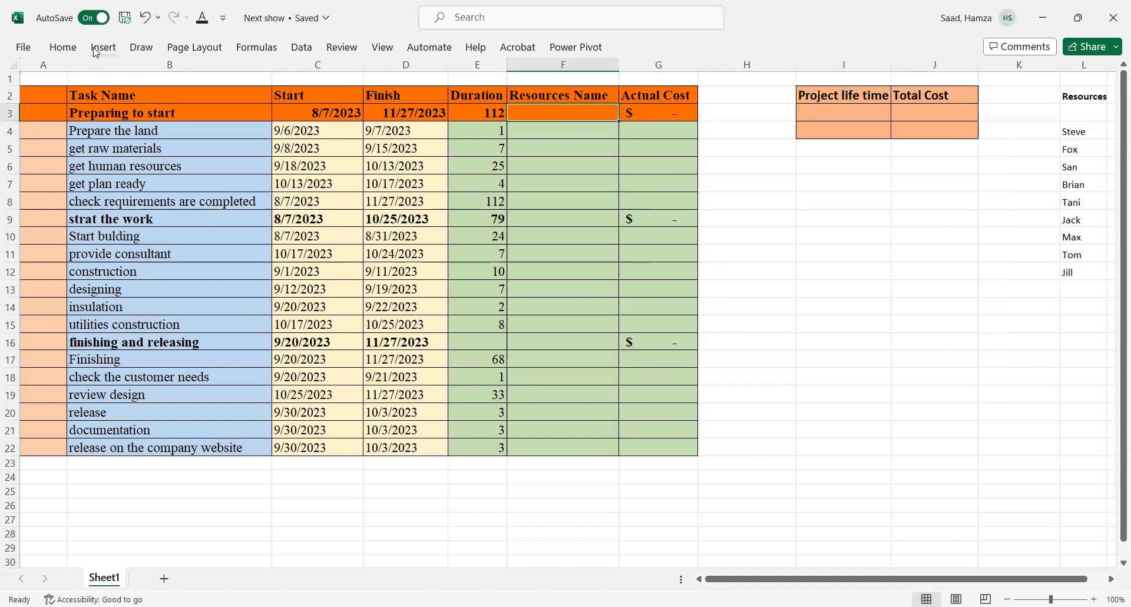
click(291, 54)
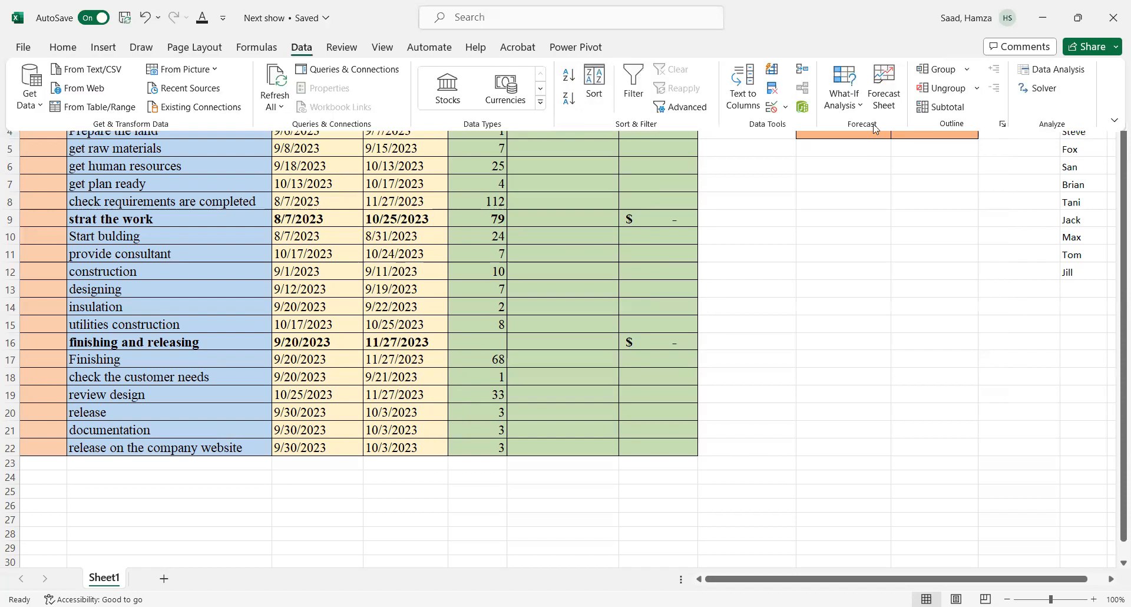
click(786, 110)
click(791, 130)
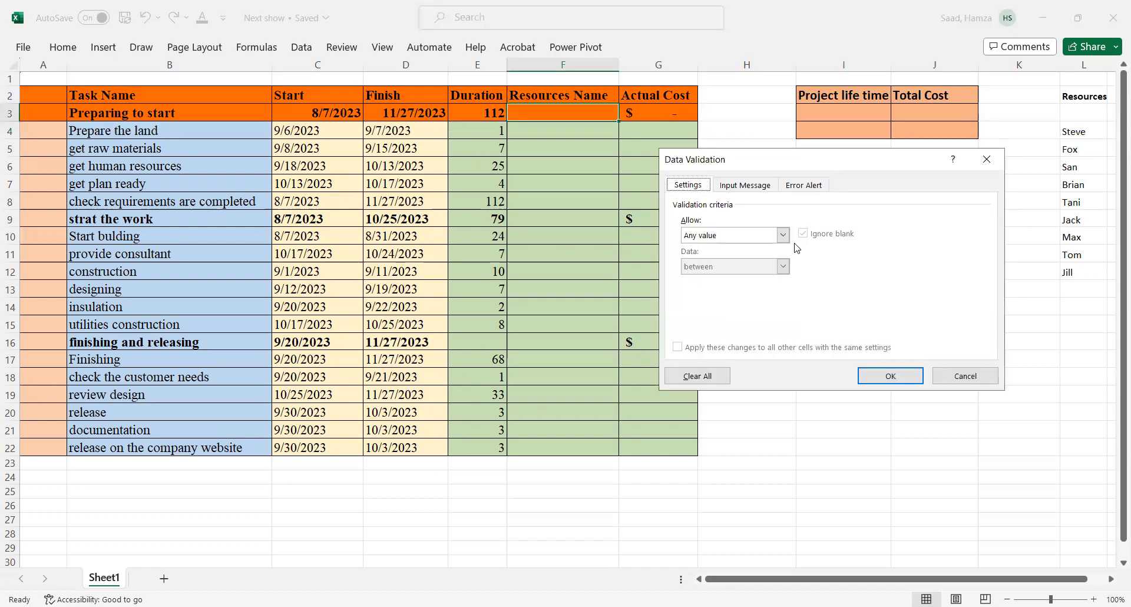
click(784, 235)
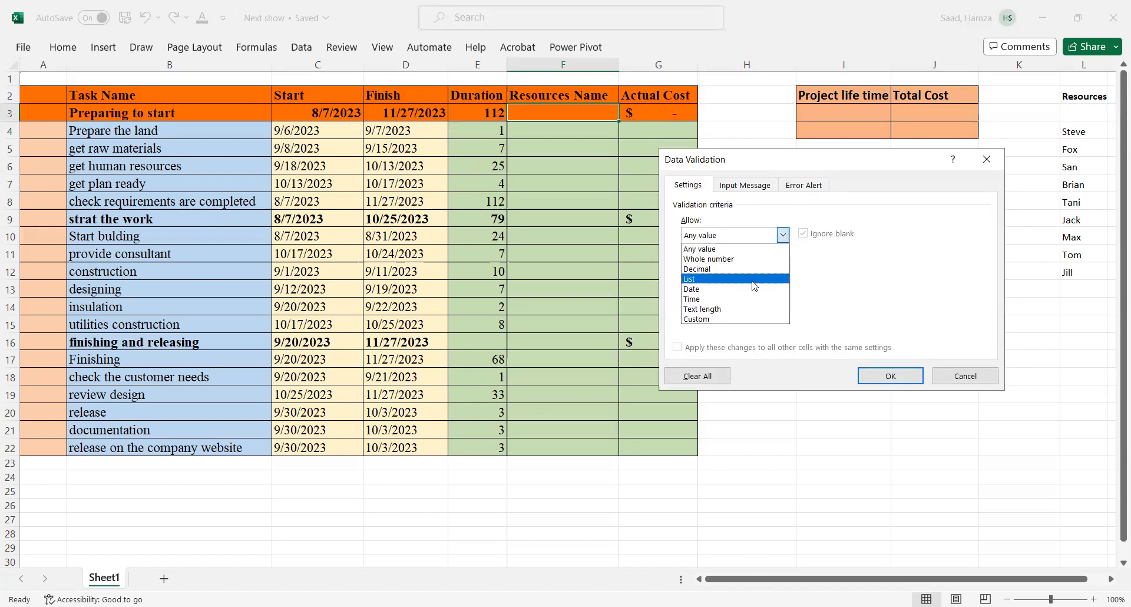
key(Return)
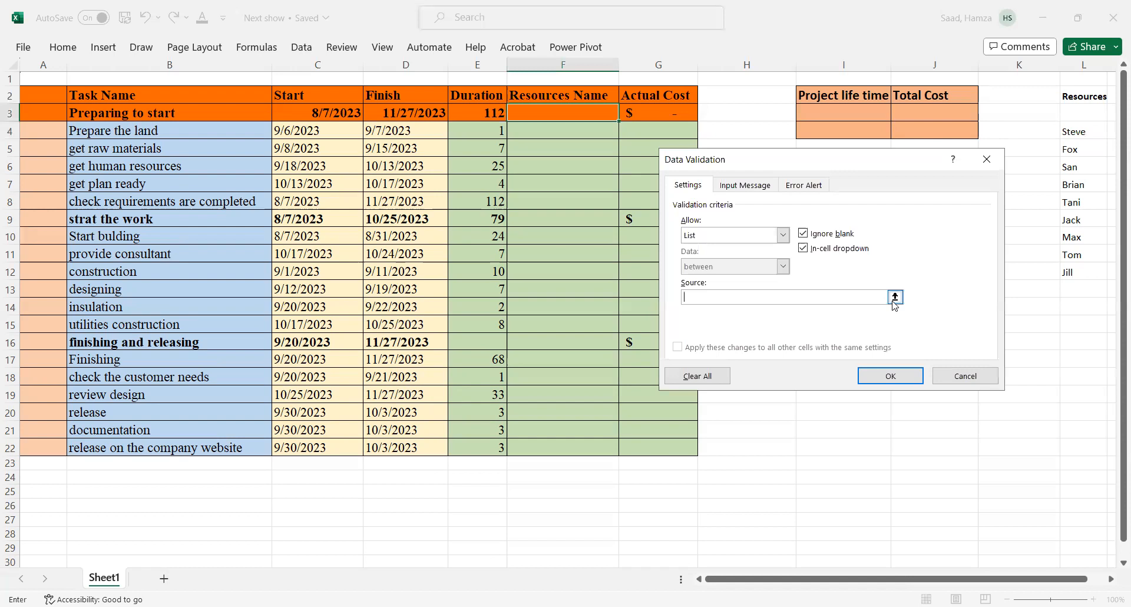
click(895, 295)
drag(1067, 134, 1068, 272)
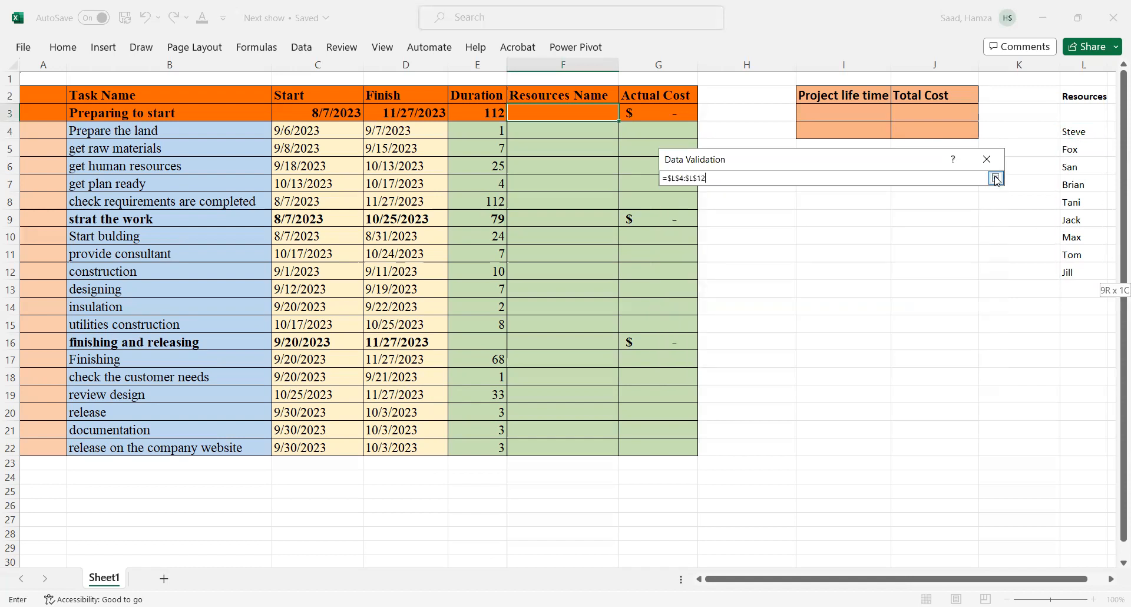
click(996, 178)
click(886, 379)
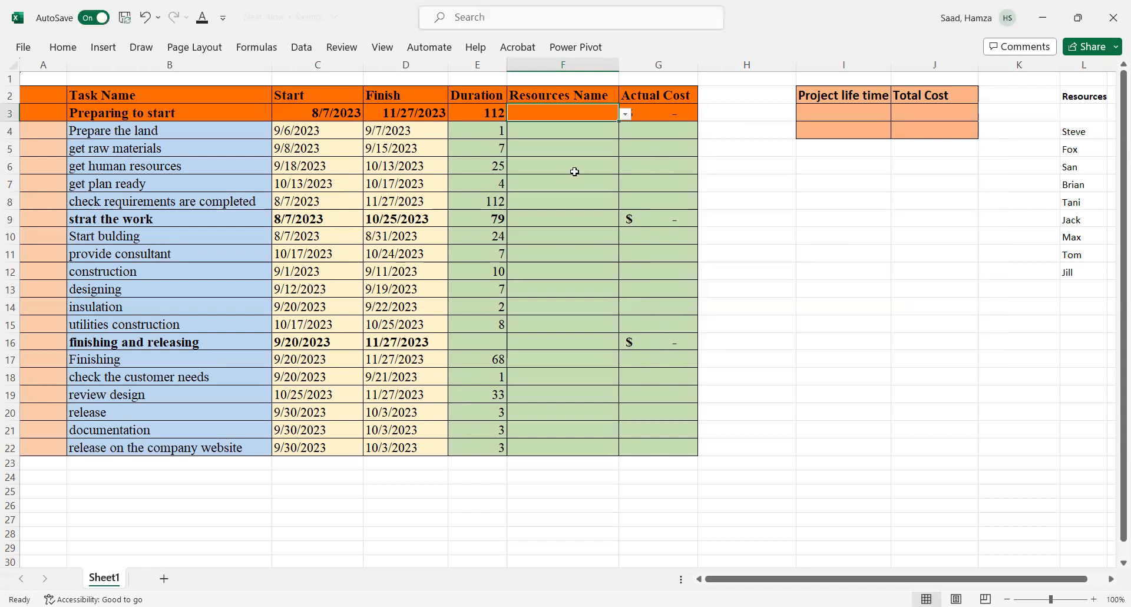
Step: Copy the resources drop-down from F3 down through F22
click(625, 115)
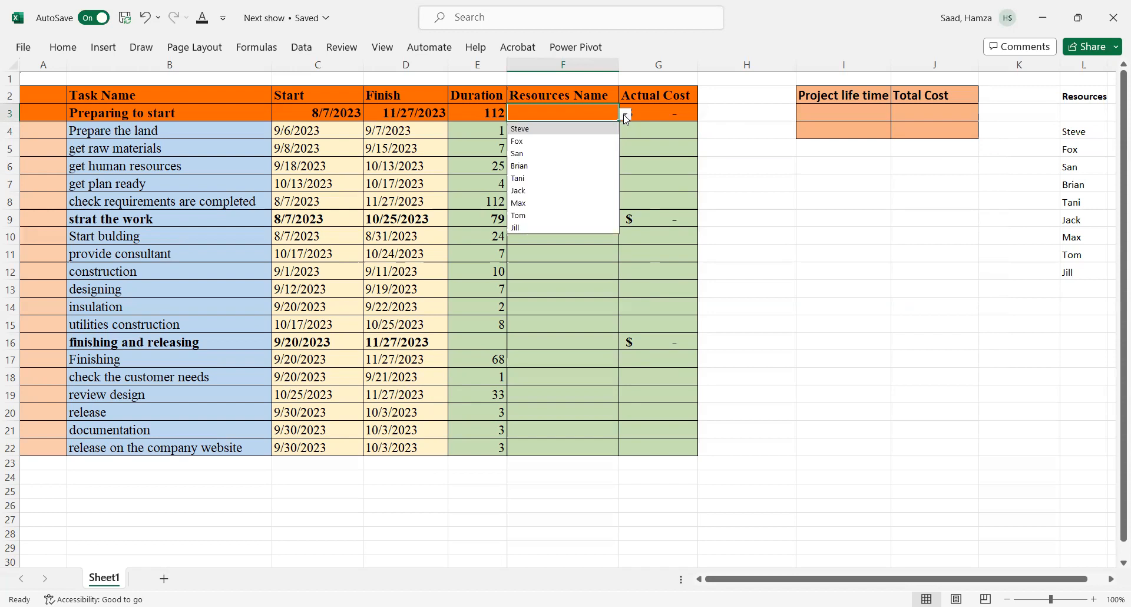
click(626, 116)
drag(619, 122, 587, 449)
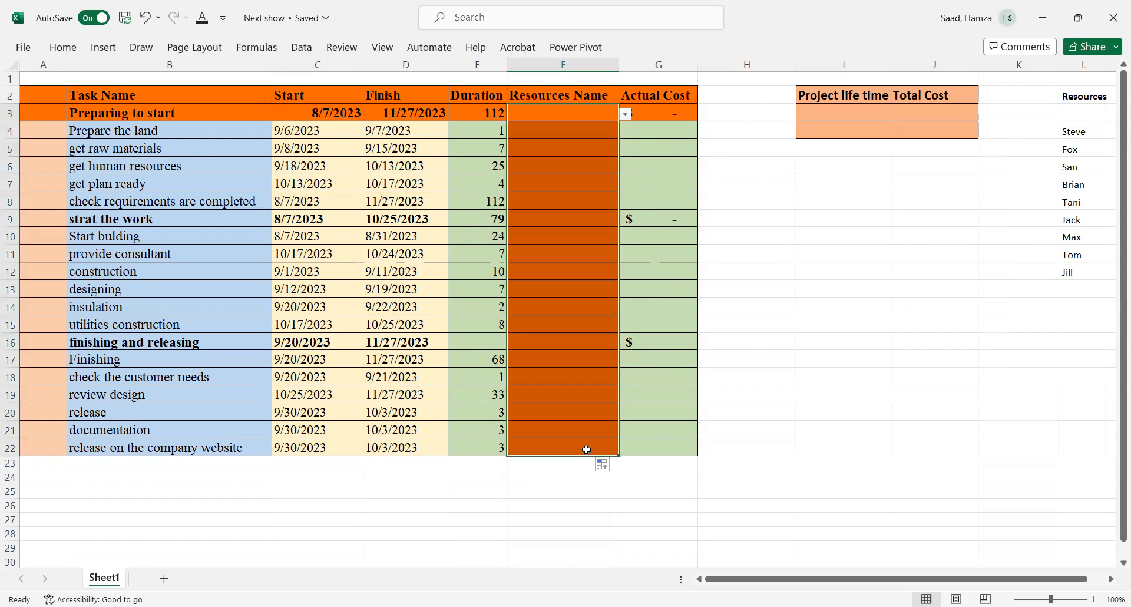
Step: Open the resources drop-downs in the 'review design' and 'finishing and releasing' rows to check the names
click(565, 395)
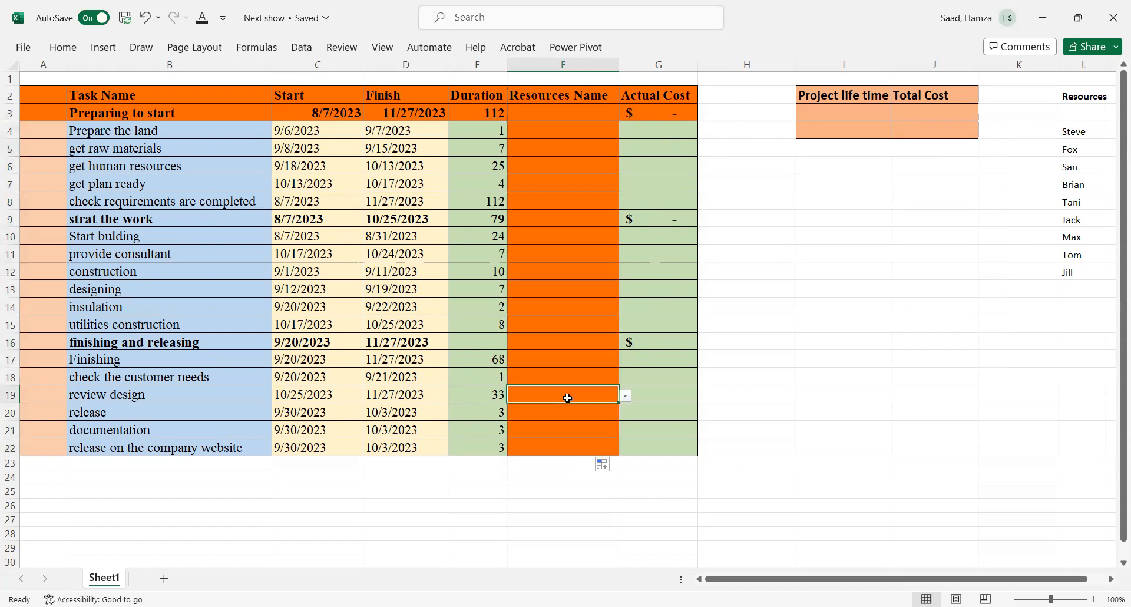
click(625, 398)
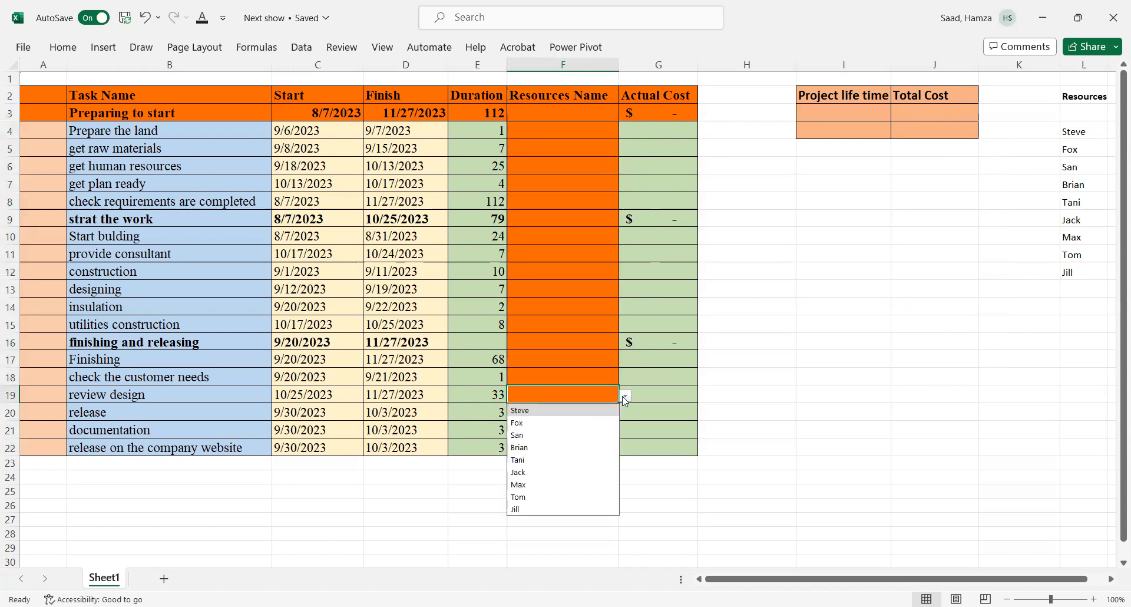
click(598, 341)
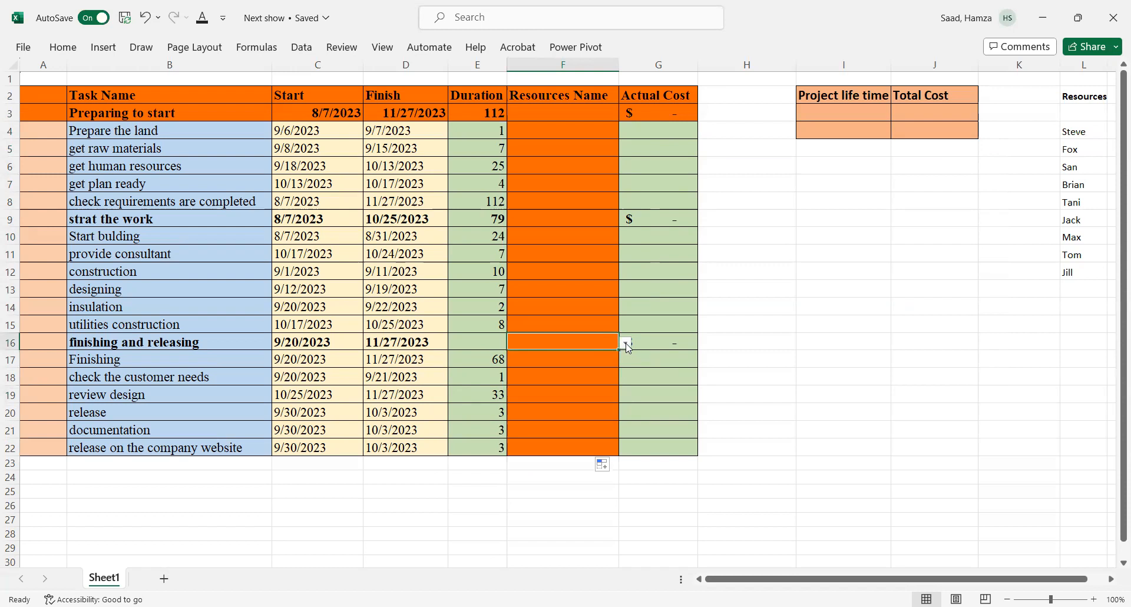
click(627, 342)
click(626, 343)
Step: Fill the Resources Name cells F3:F22 with Green, Accent 6, Lighter 60%
drag(533, 112, 555, 455)
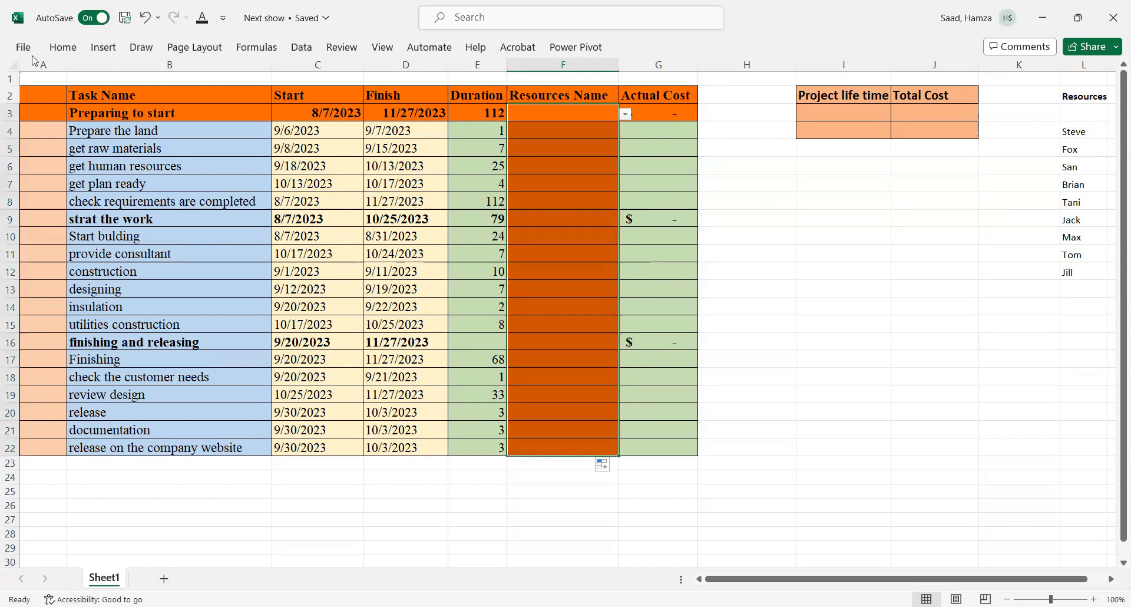
click(67, 49)
click(213, 104)
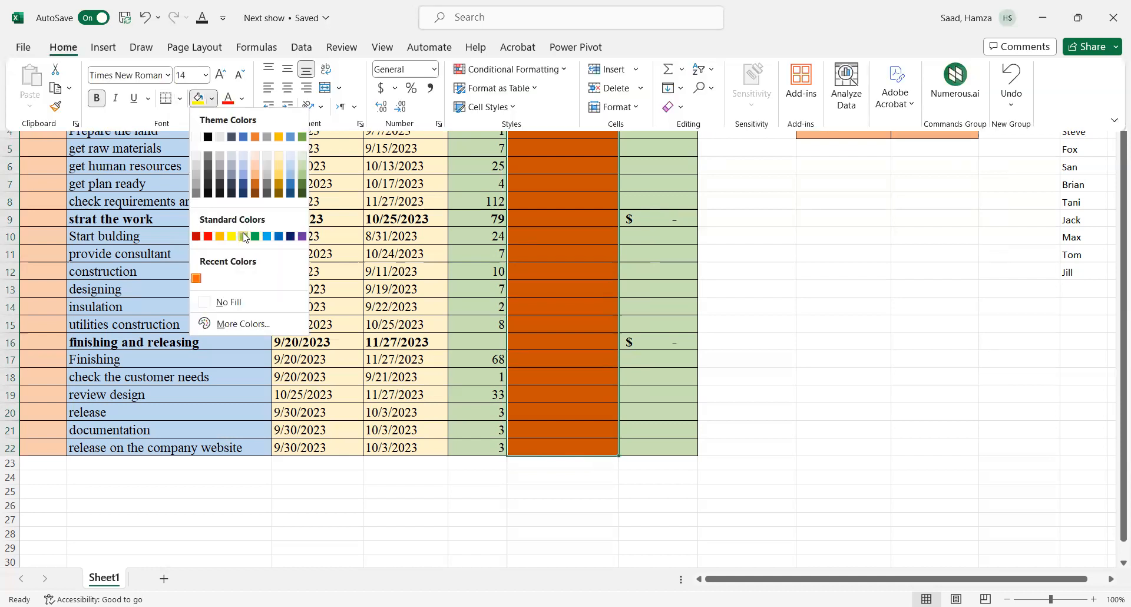
click(298, 177)
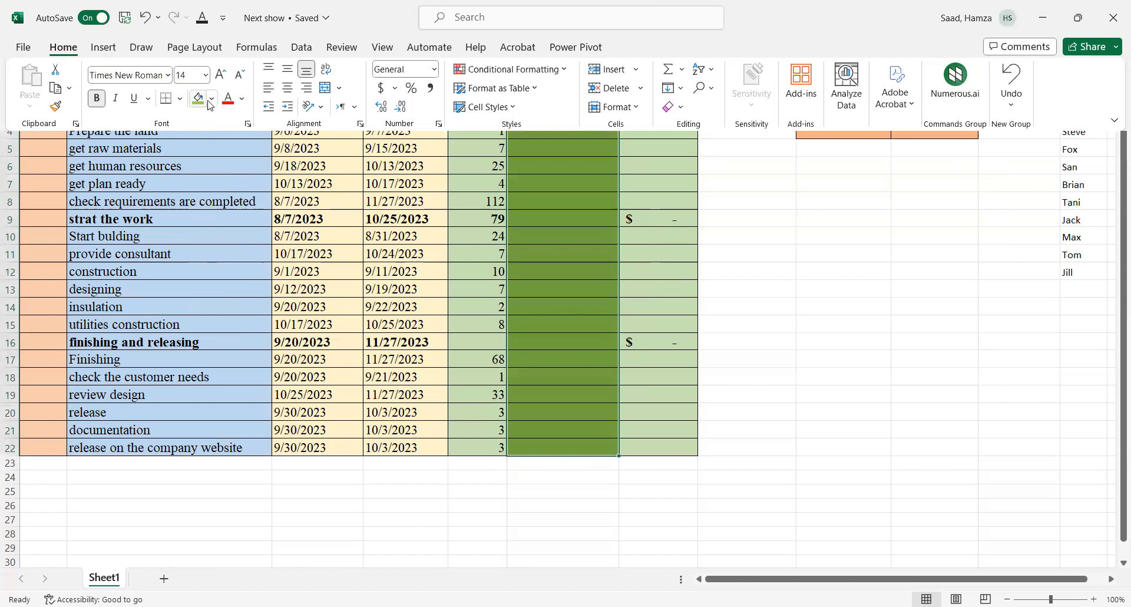
click(212, 104)
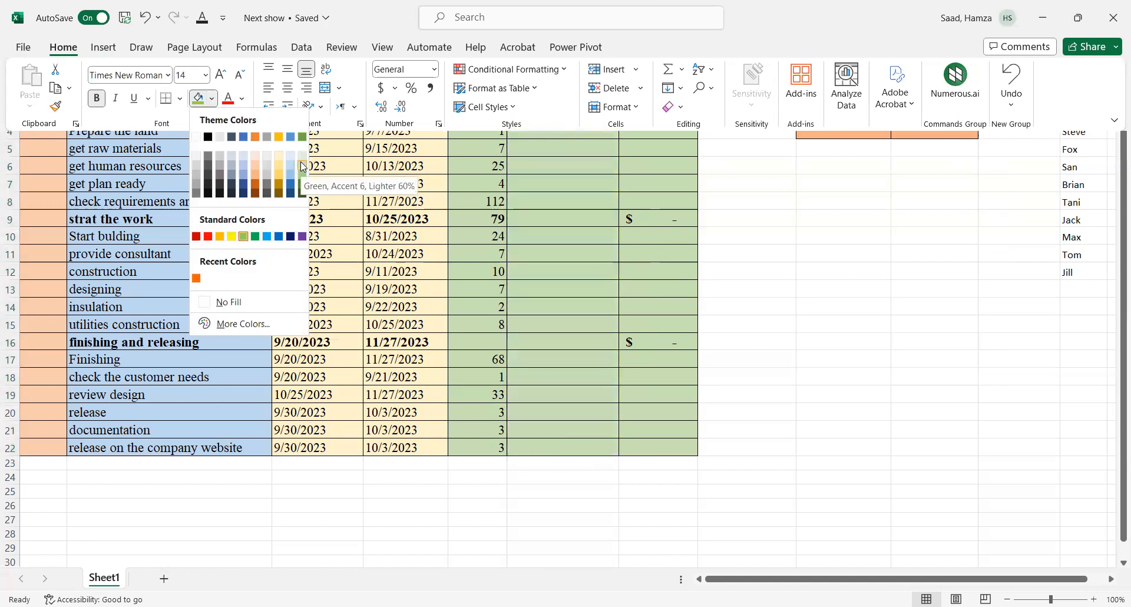
click(567, 259)
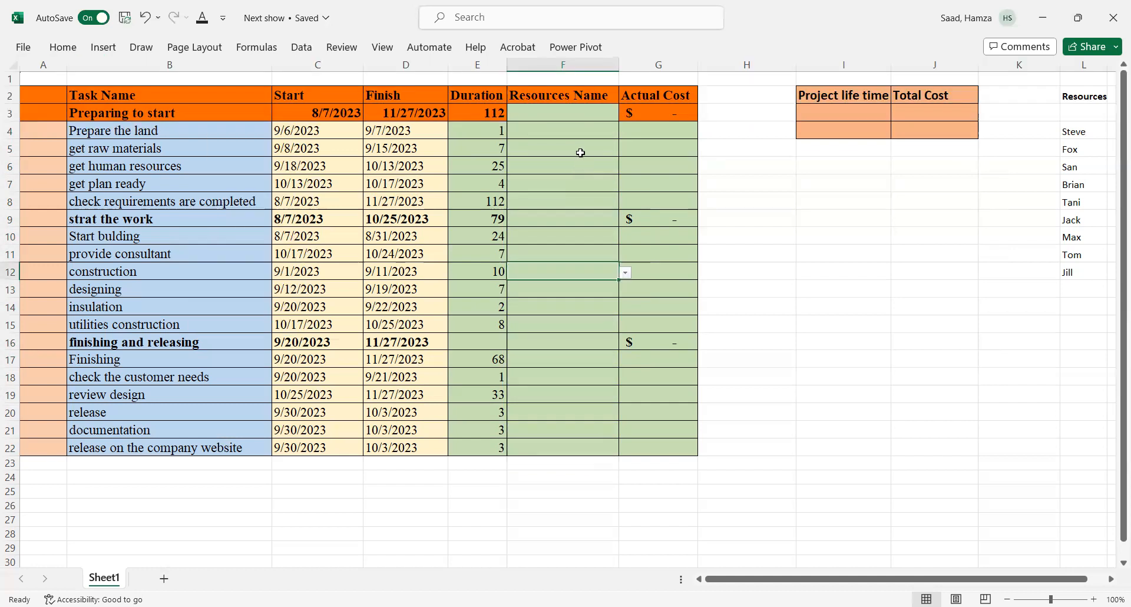
Step: Assign San to the 'Preparing to start' phase using its resources drop-down in F3
click(587, 114)
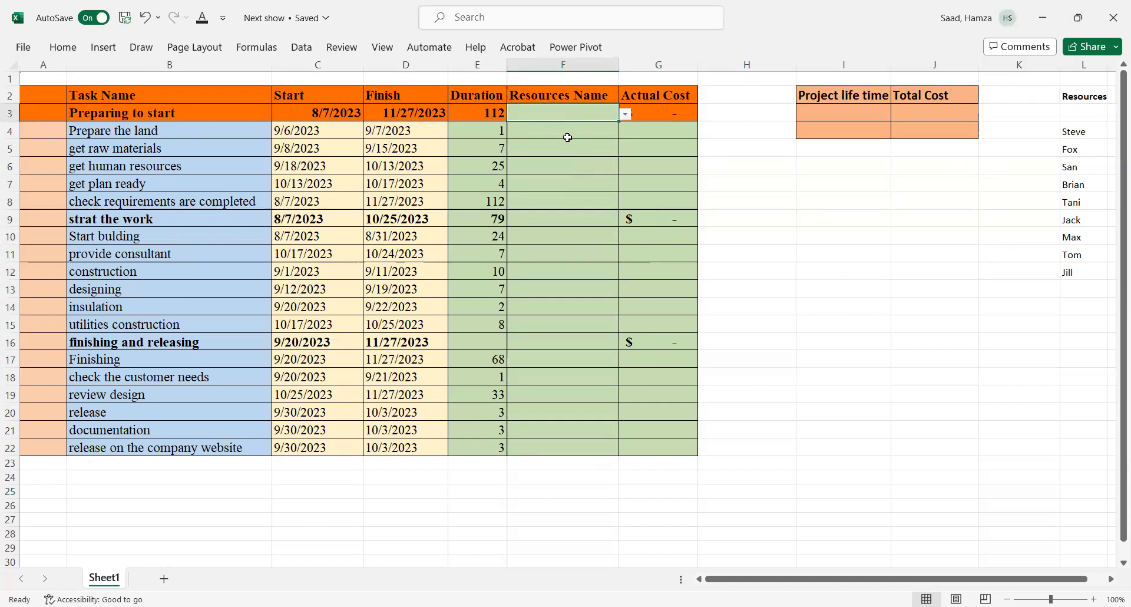
click(626, 114)
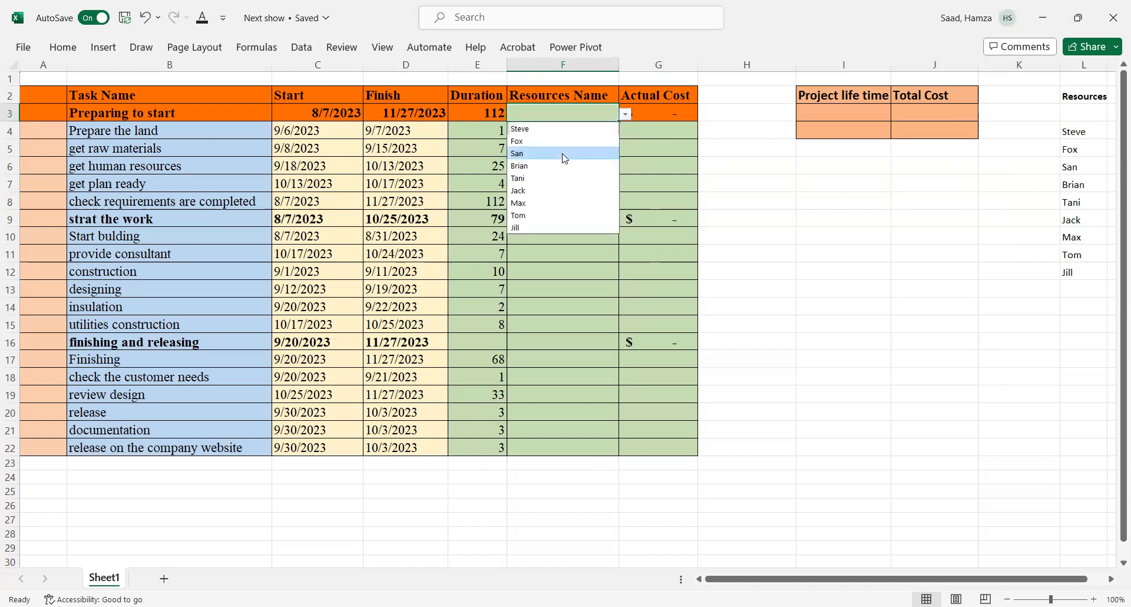
click(565, 158)
Step: Assign Tom to the 'strat the work' phase using its resources drop-down in F9
click(548, 186)
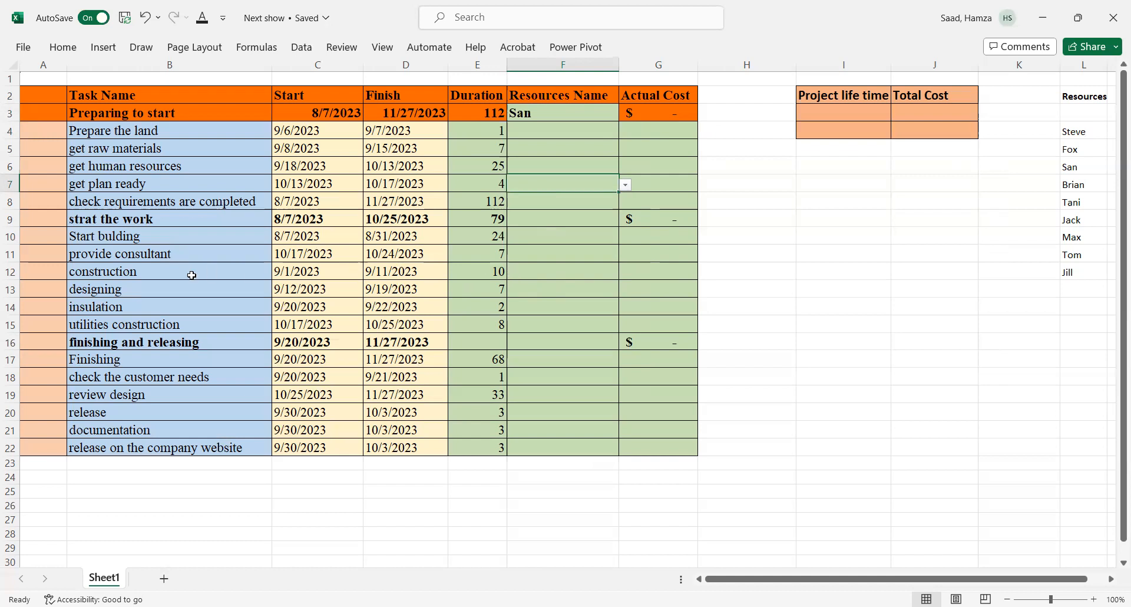
click(592, 217)
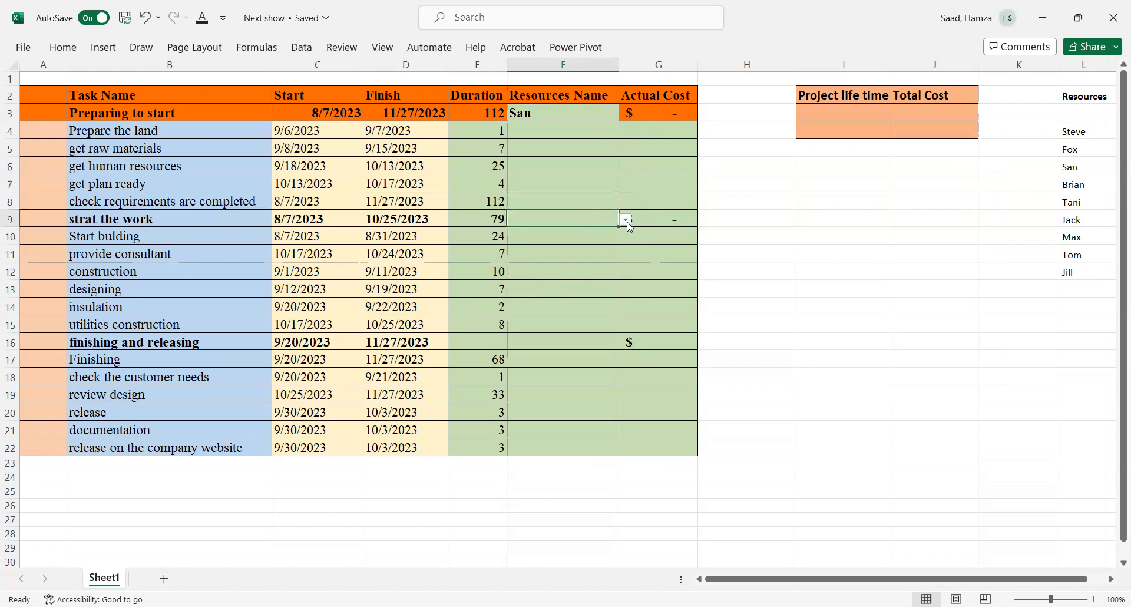
key(alt+Down)
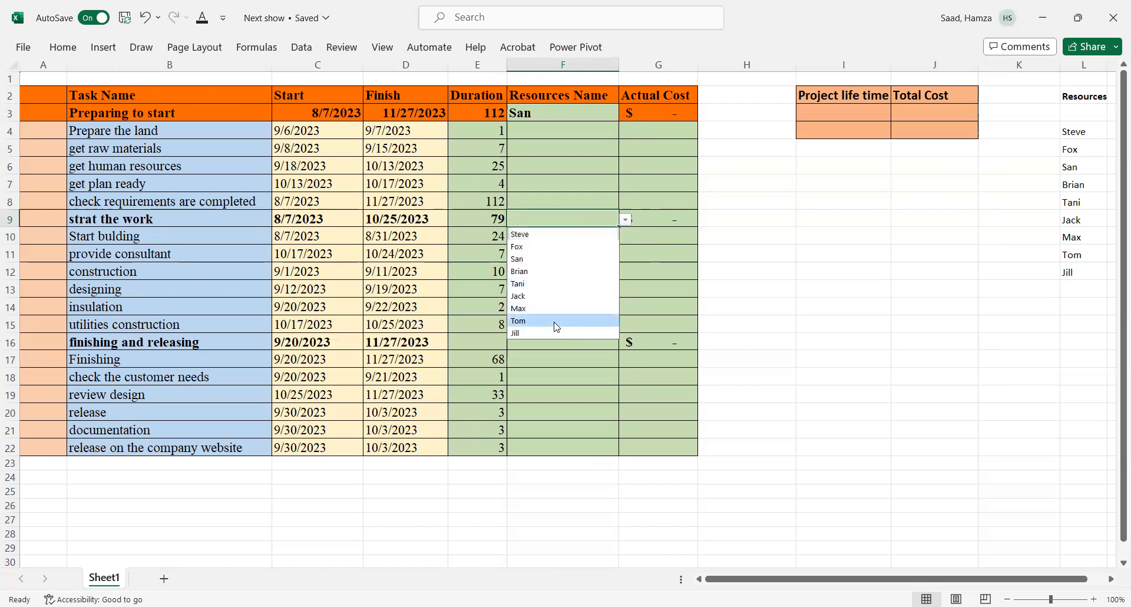
click(556, 322)
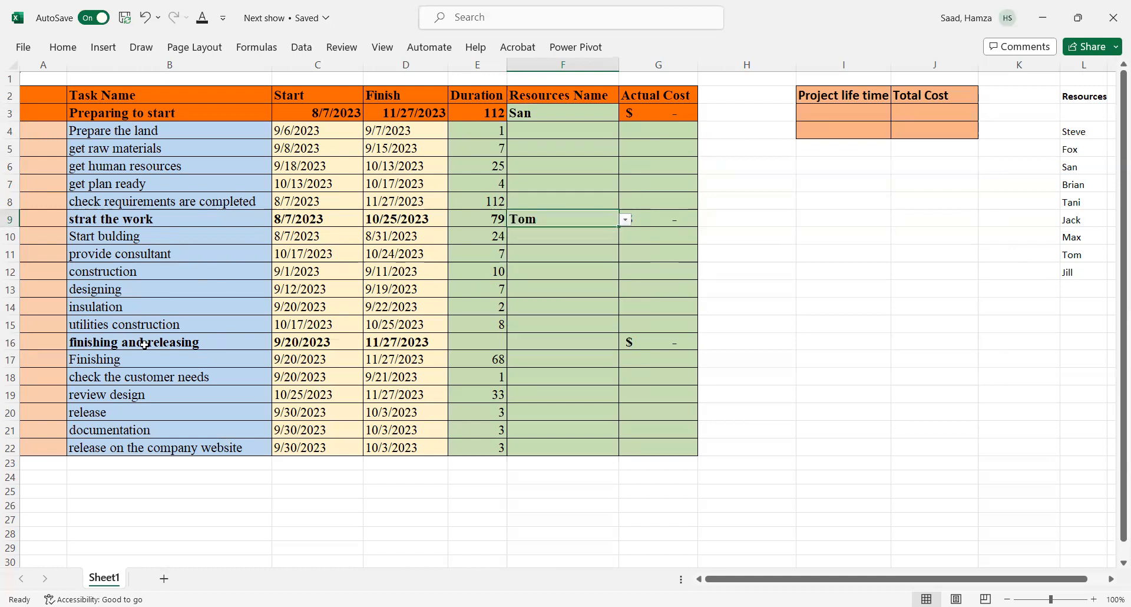
Step: Assign Max to the 'finishing and releasing' phase using its resources drop-down in F16
click(588, 339)
click(626, 343)
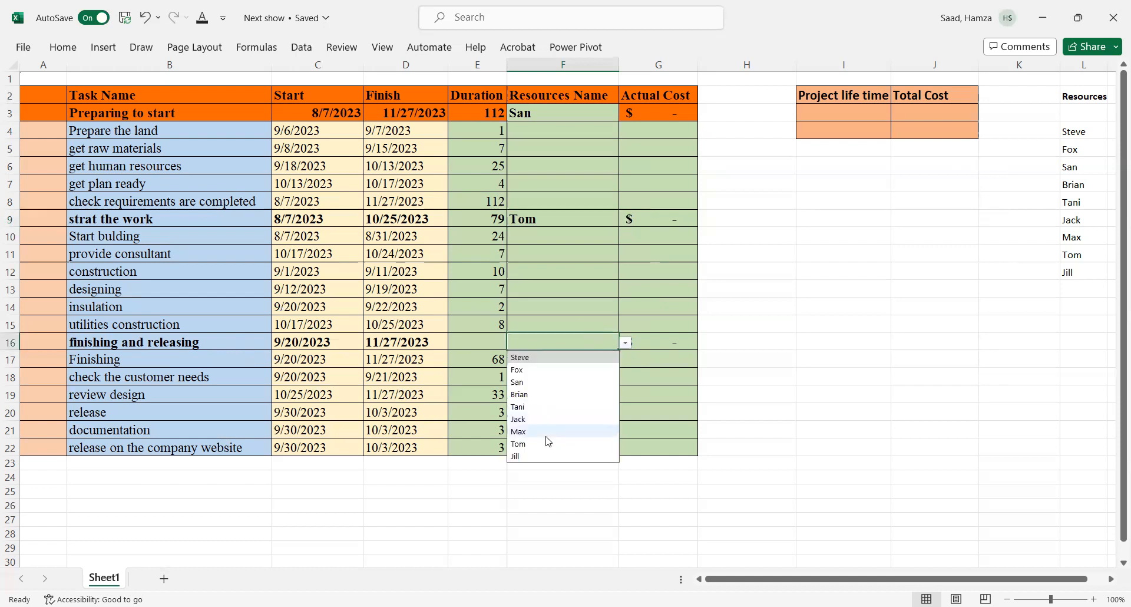
click(546, 432)
Step: Assign Jack to the 'Prepare the land' task in F4 from the drop-down
click(562, 379)
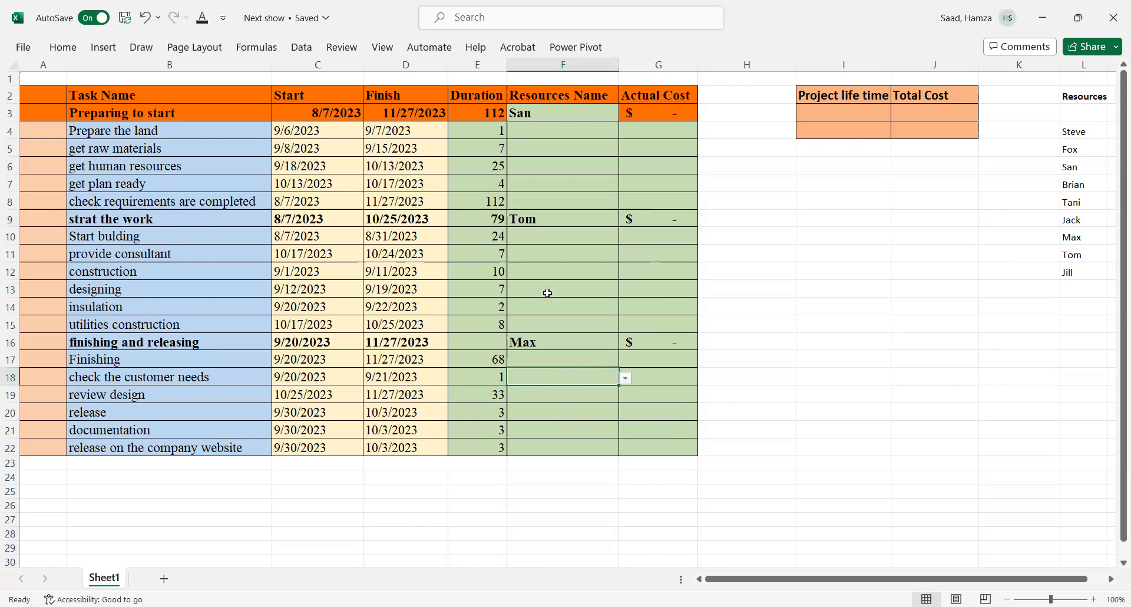
drag(534, 131, 624, 134)
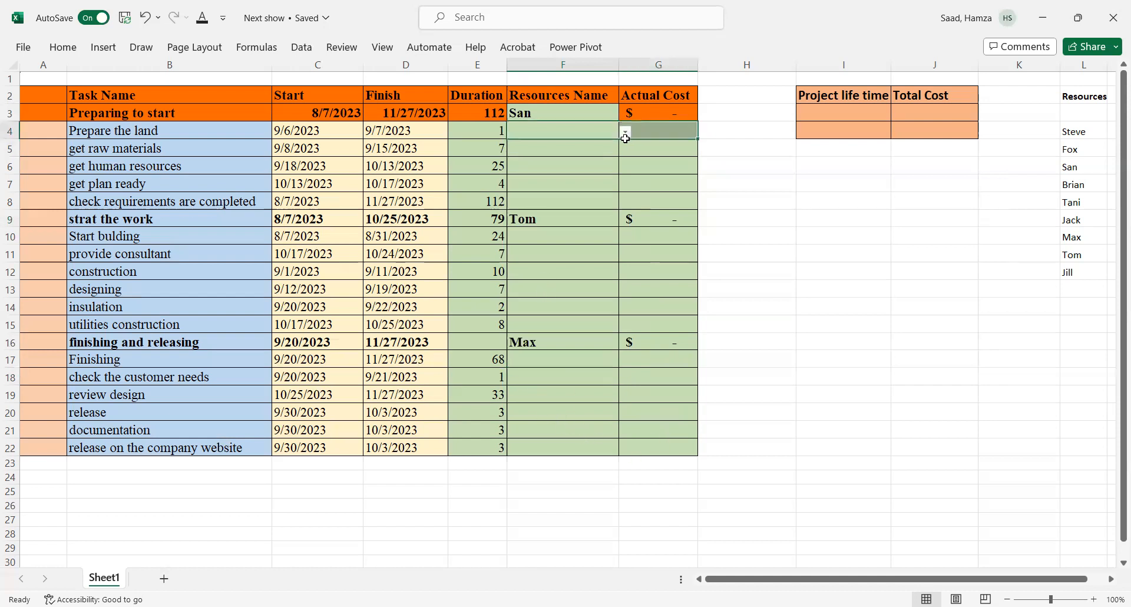
click(627, 135)
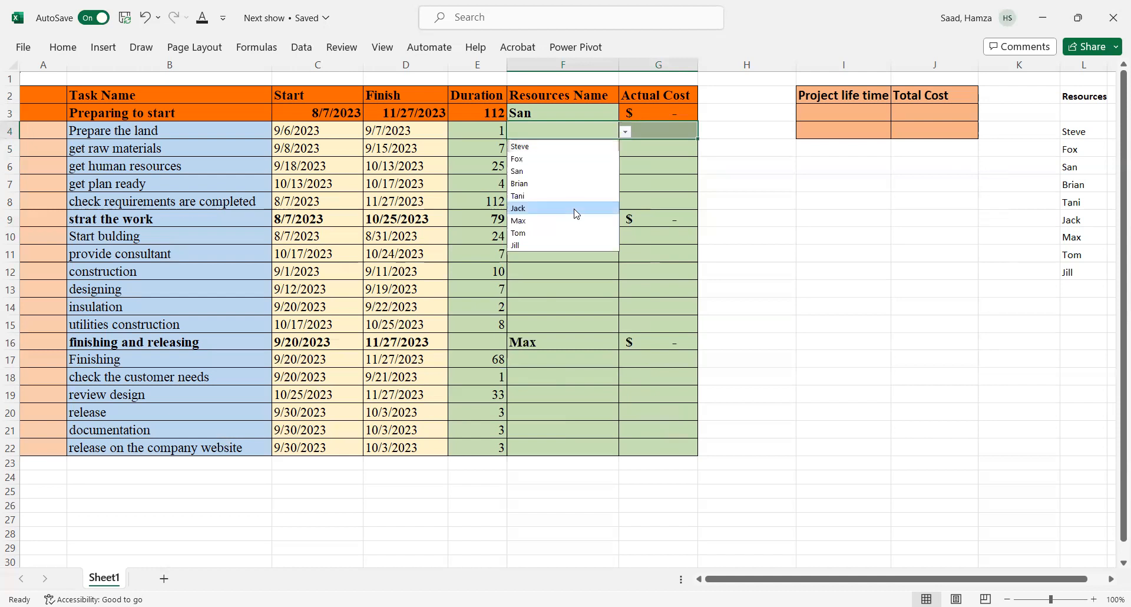
click(575, 208)
Step: Assign Max to 'get raw materials' and Jill to 'get human resources' from their drop-downs
click(538, 149)
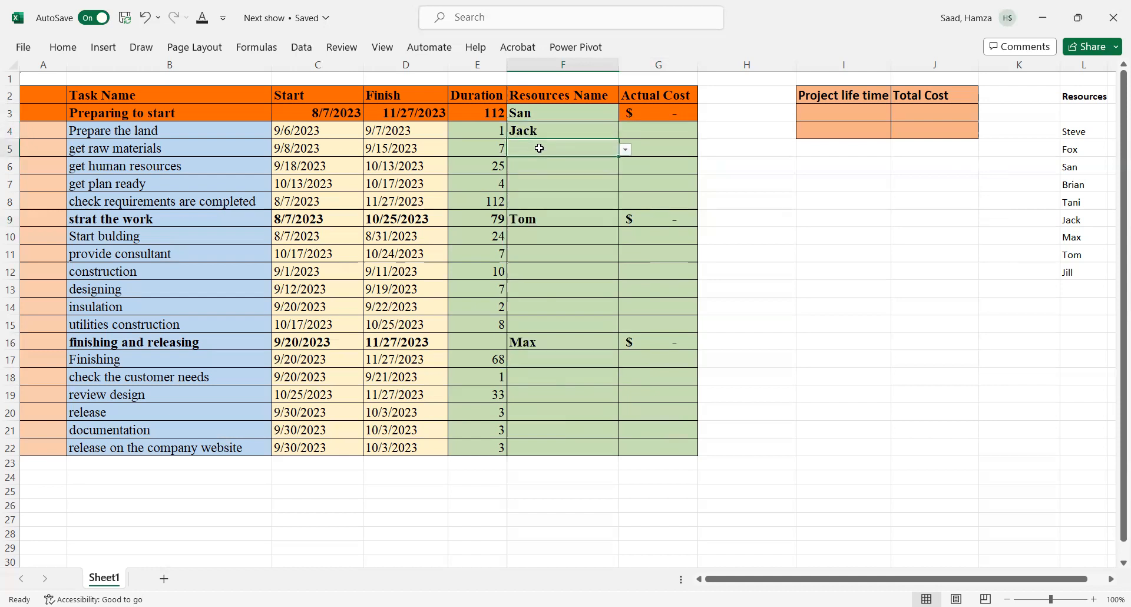
click(626, 151)
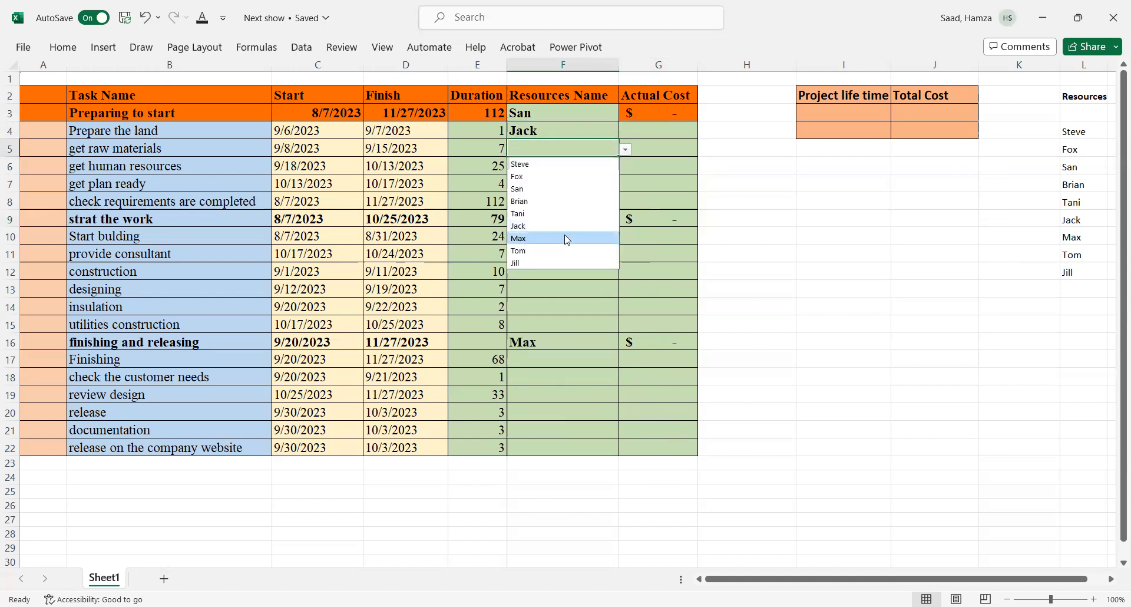
click(567, 238)
click(541, 168)
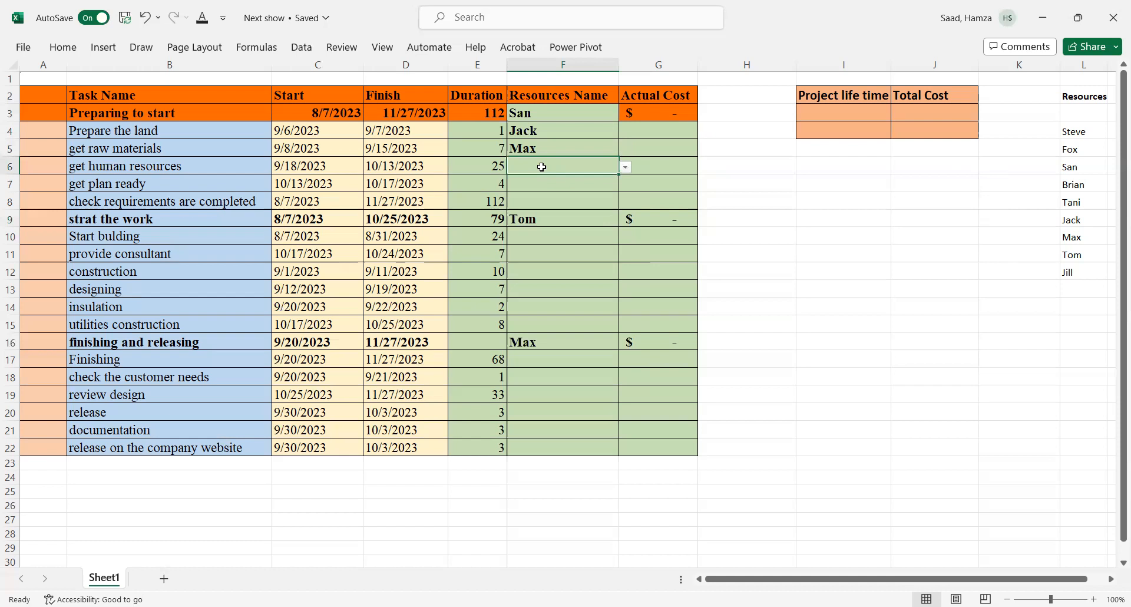
click(627, 169)
click(549, 277)
Step: Assign Brian to 'get plan ready' and San to 'check requirements are completed' from their drop-downs
click(532, 176)
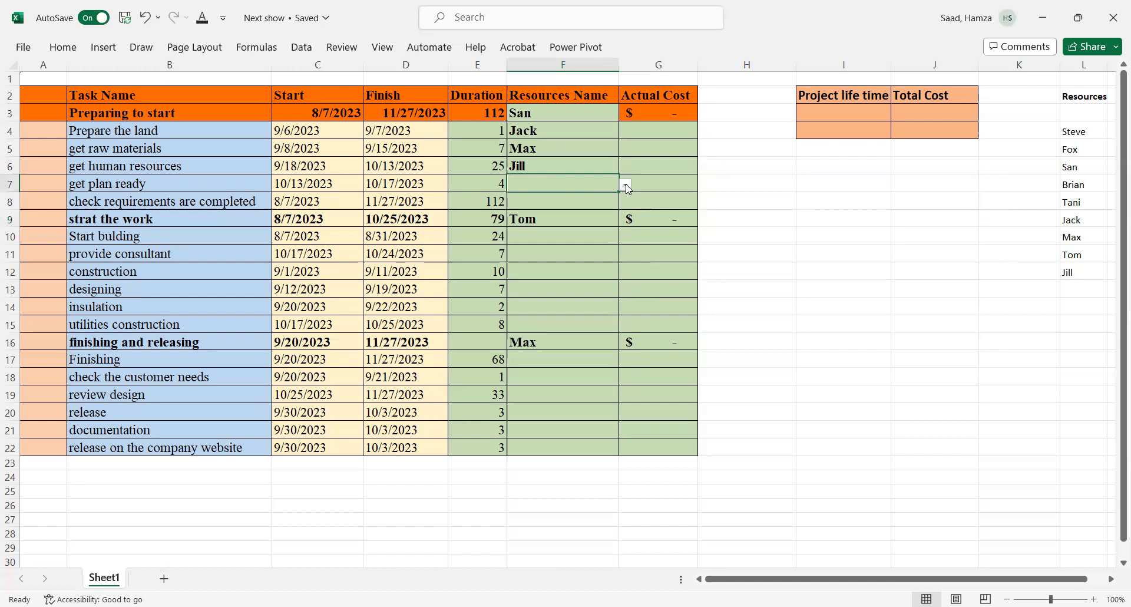
click(627, 186)
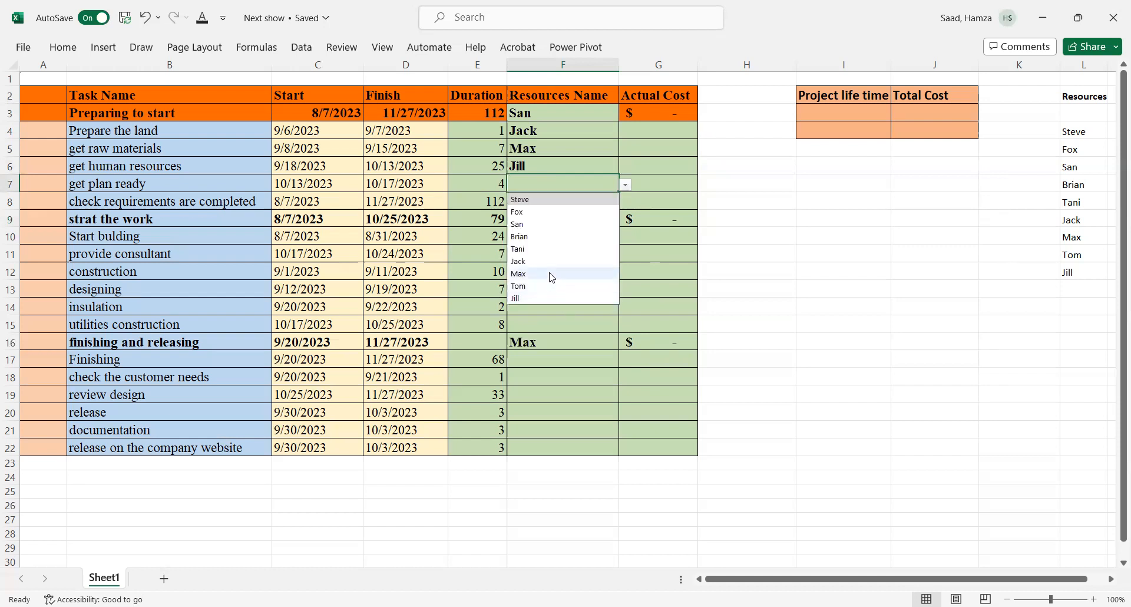
click(549, 237)
click(534, 200)
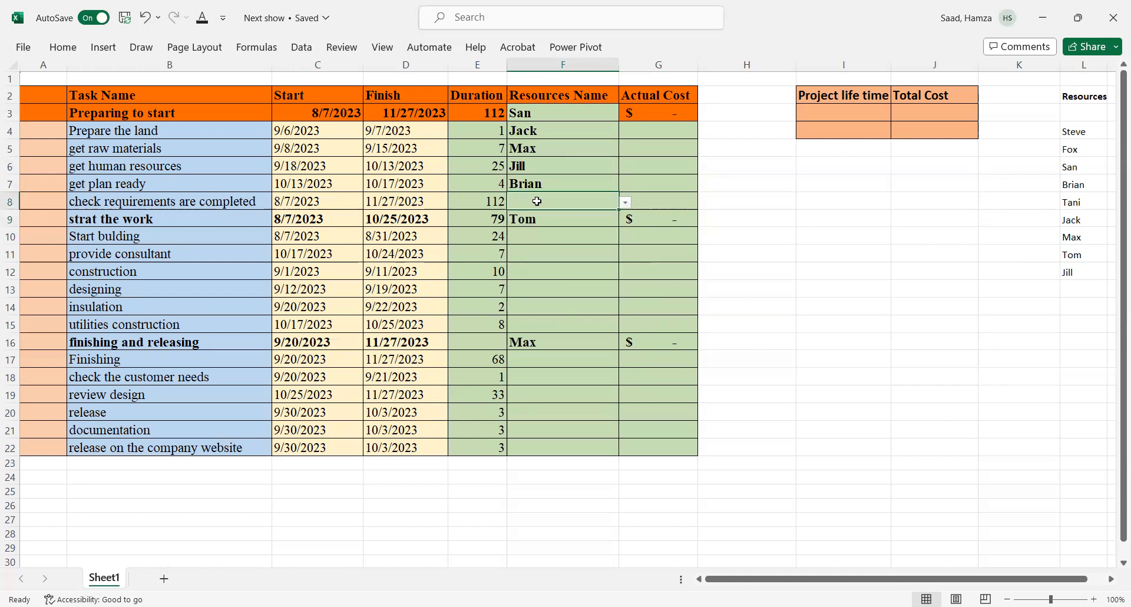
click(626, 204)
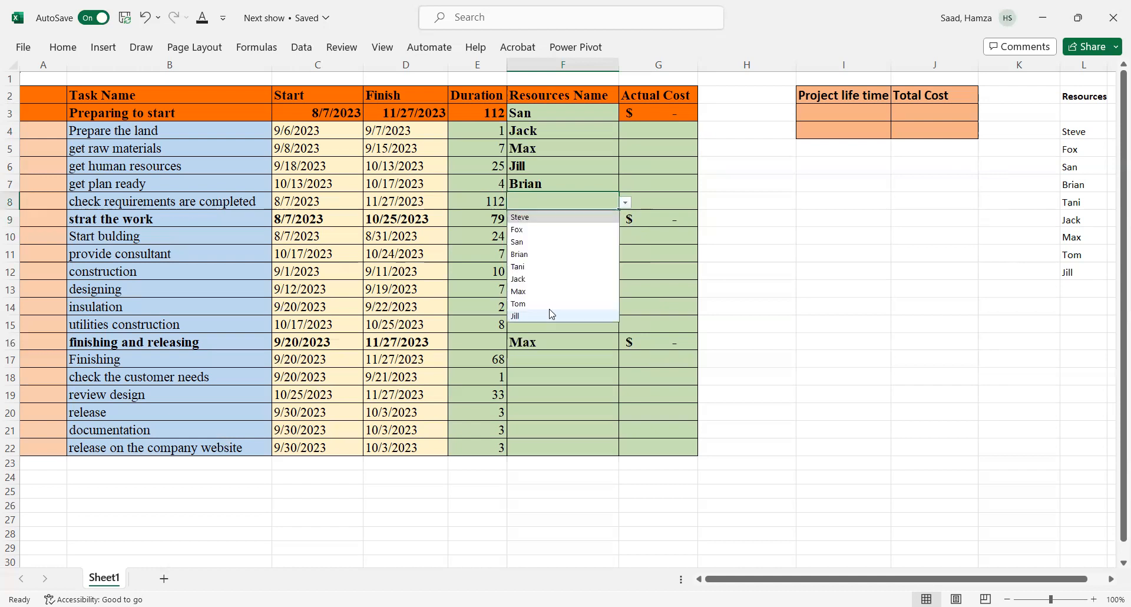
click(534, 242)
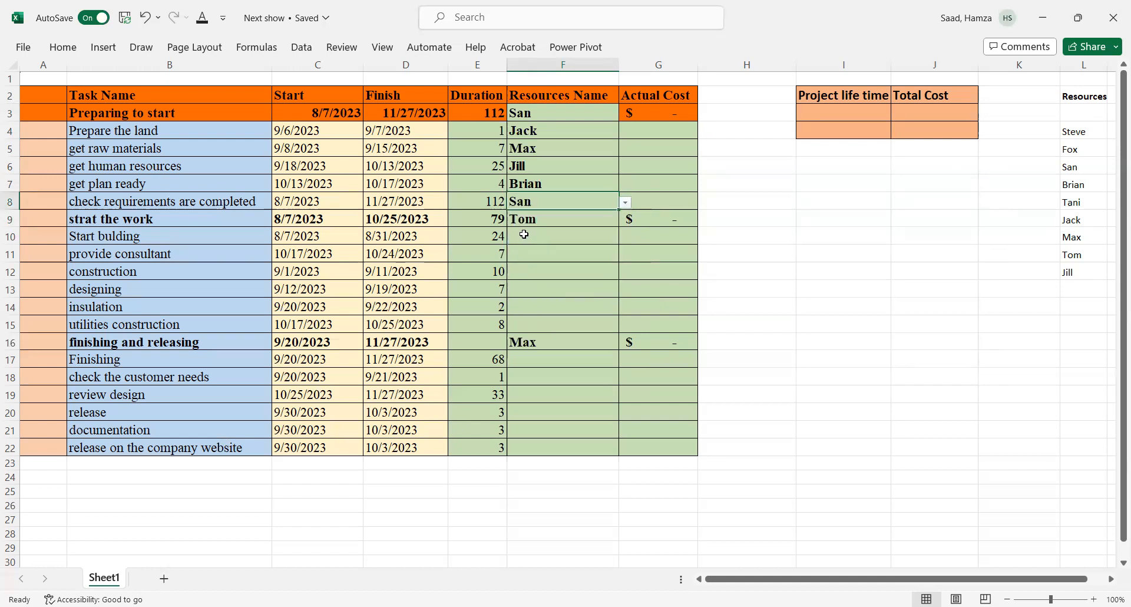
Step: Remove bold formatting from the assigned names in F4:F8
drag(522, 131, 530, 201)
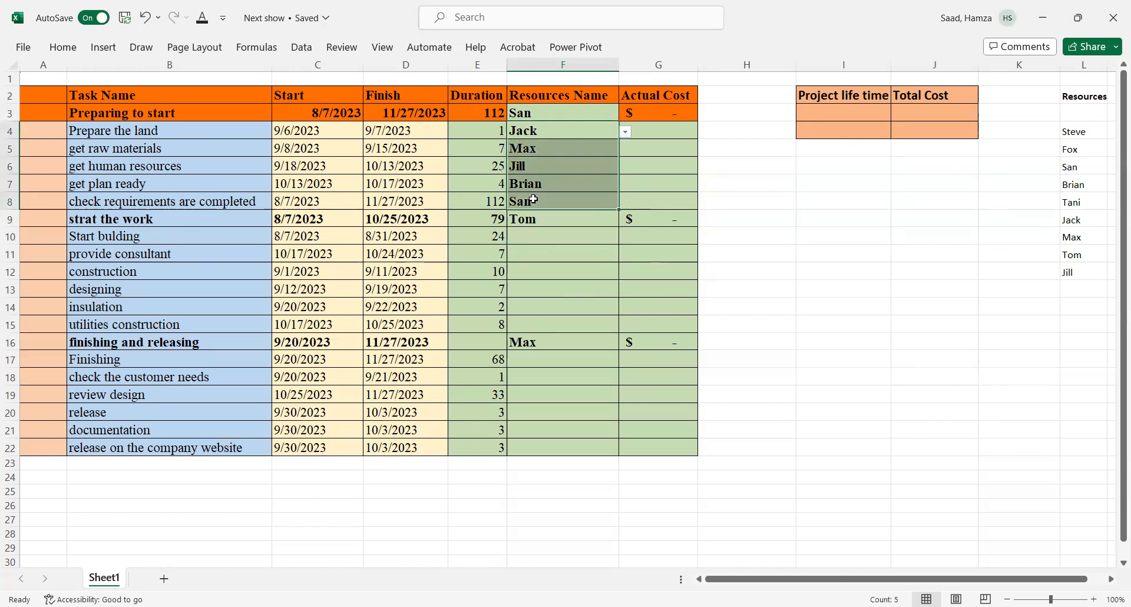
click(53, 52)
click(96, 97)
click(541, 278)
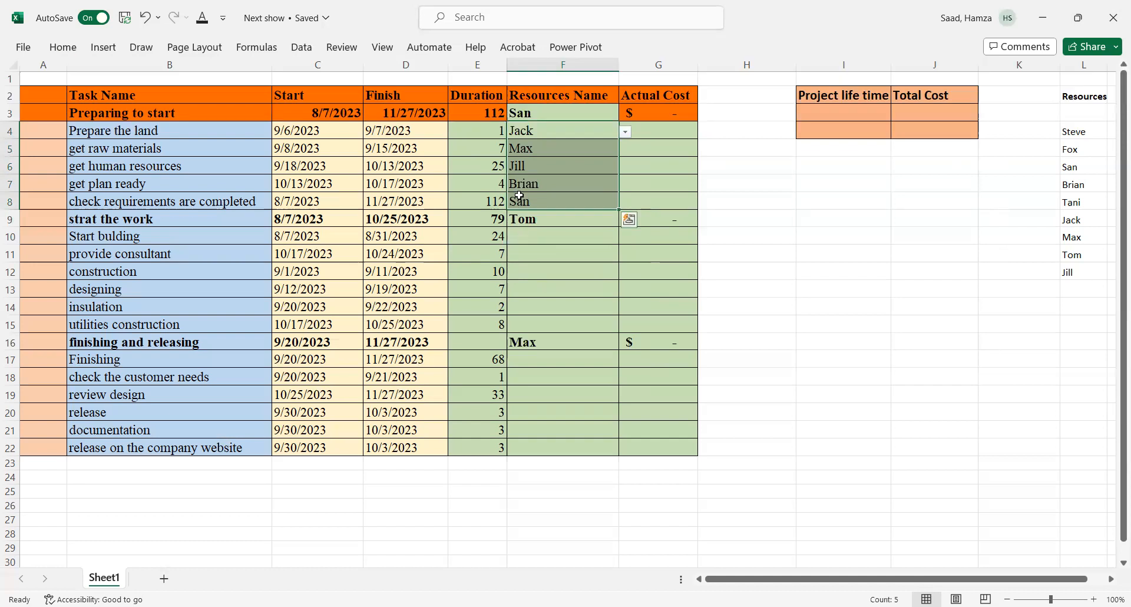
Step: Assign Tani to 'Start bulding' and Jill to 'provide consultant' from their drop-downs
click(537, 233)
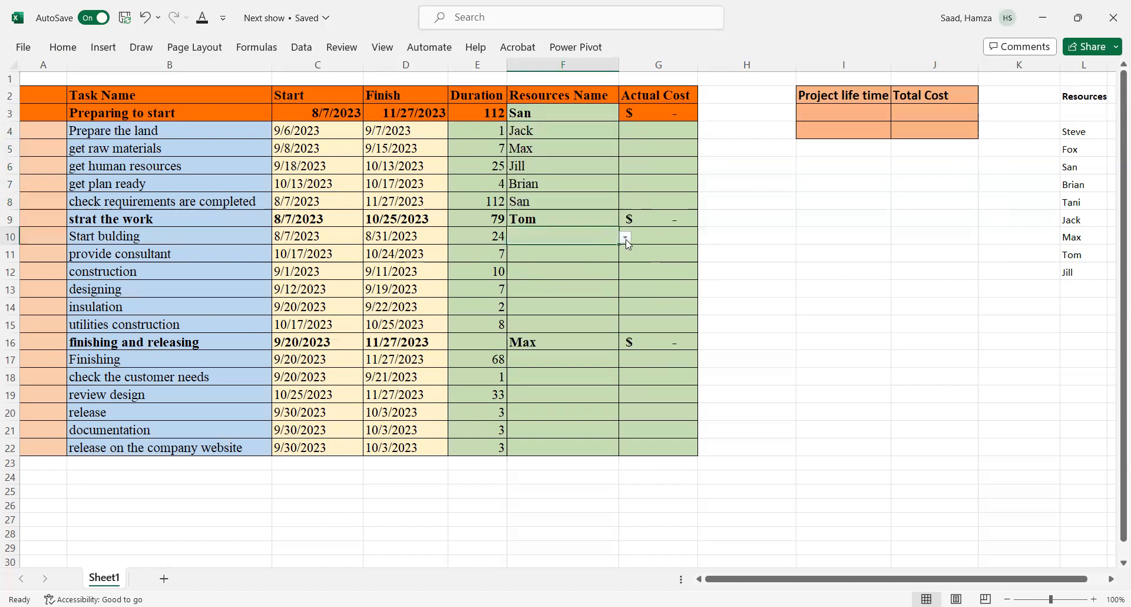
click(626, 237)
click(554, 301)
click(528, 251)
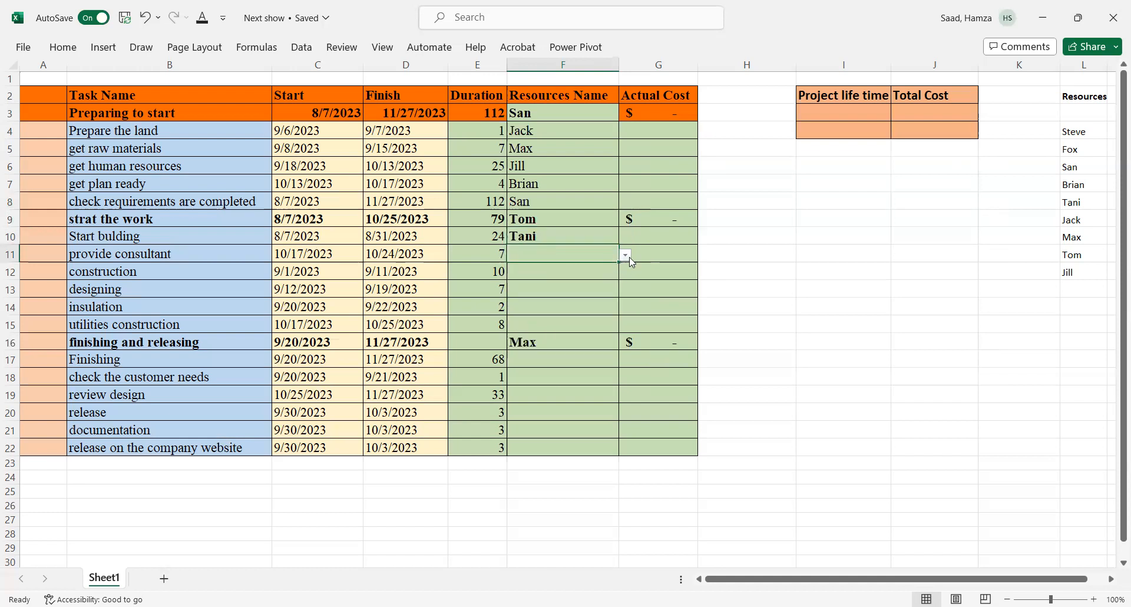
click(627, 257)
click(542, 367)
key(Return)
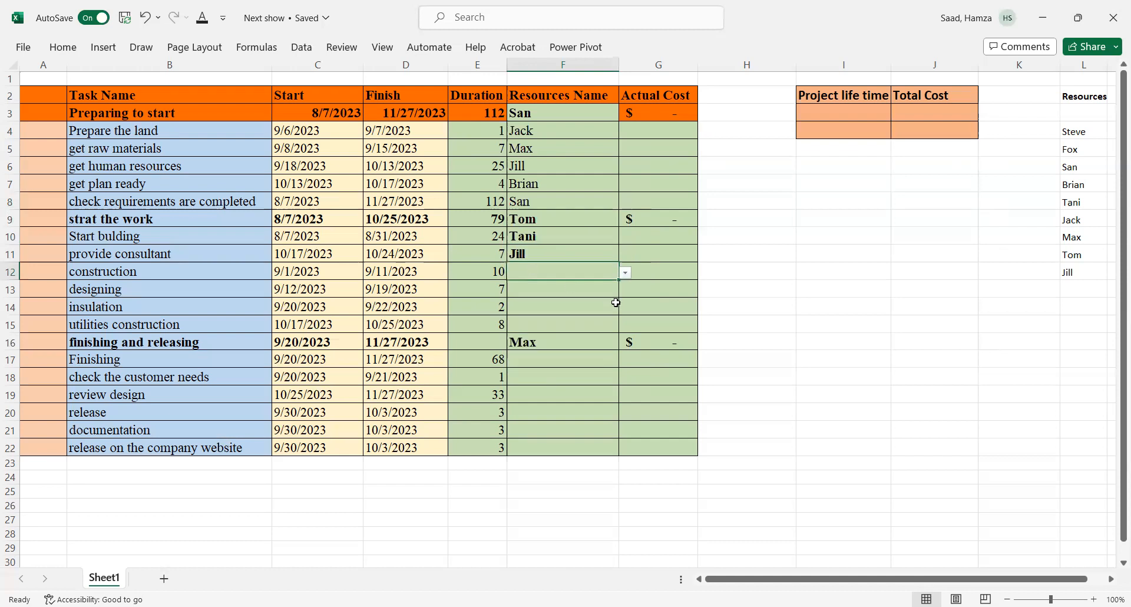
Step: Assign Tani to 'construction' and Fox to 'designing' from their drop-downs
click(626, 273)
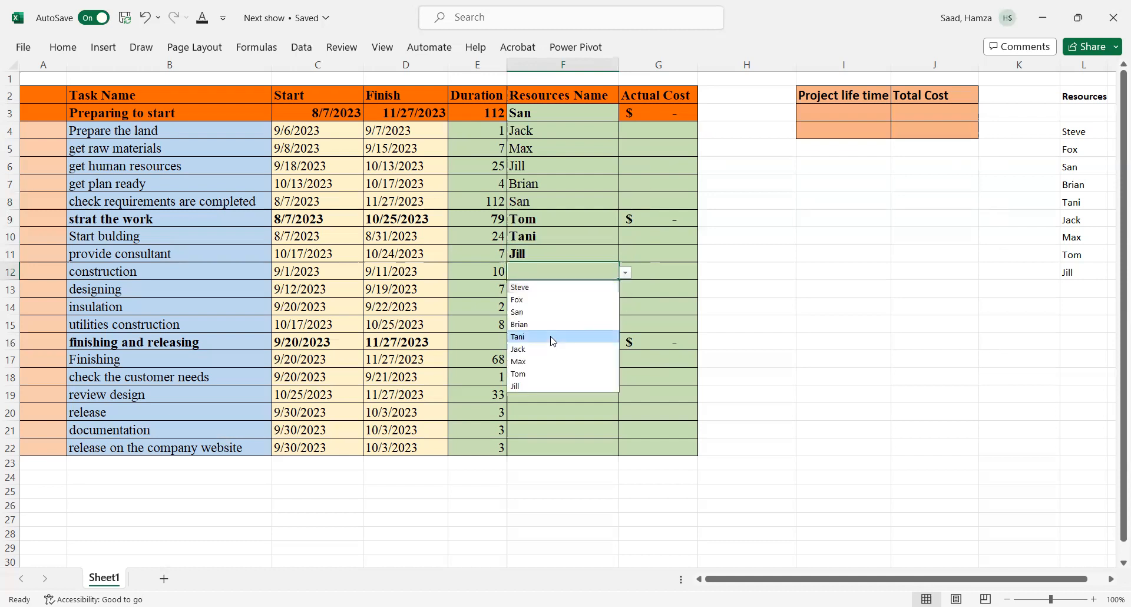
click(554, 342)
key(Return)
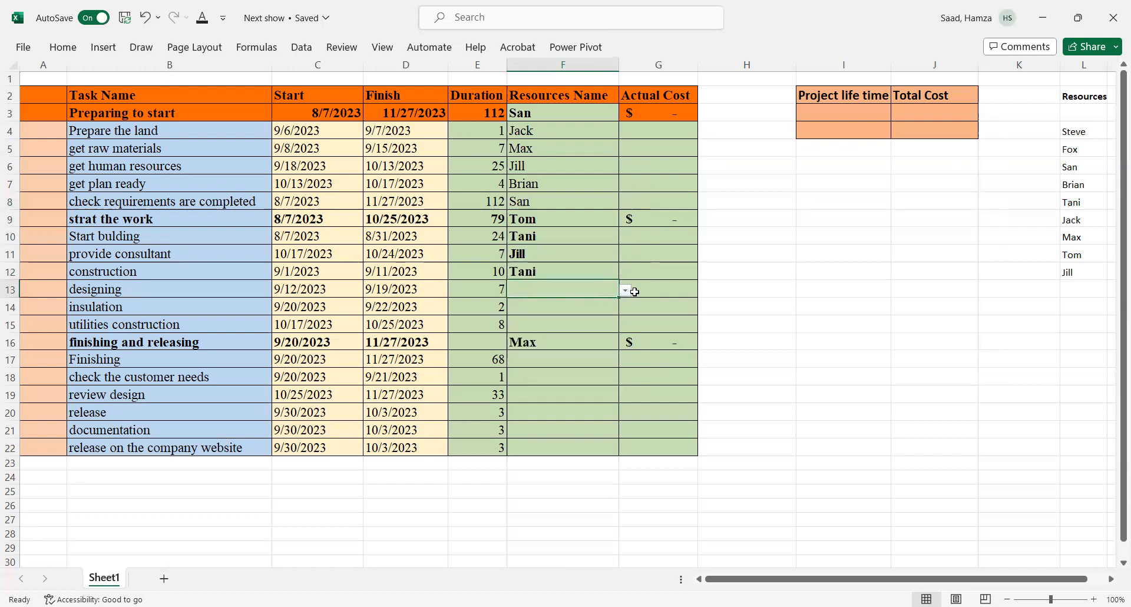
click(627, 292)
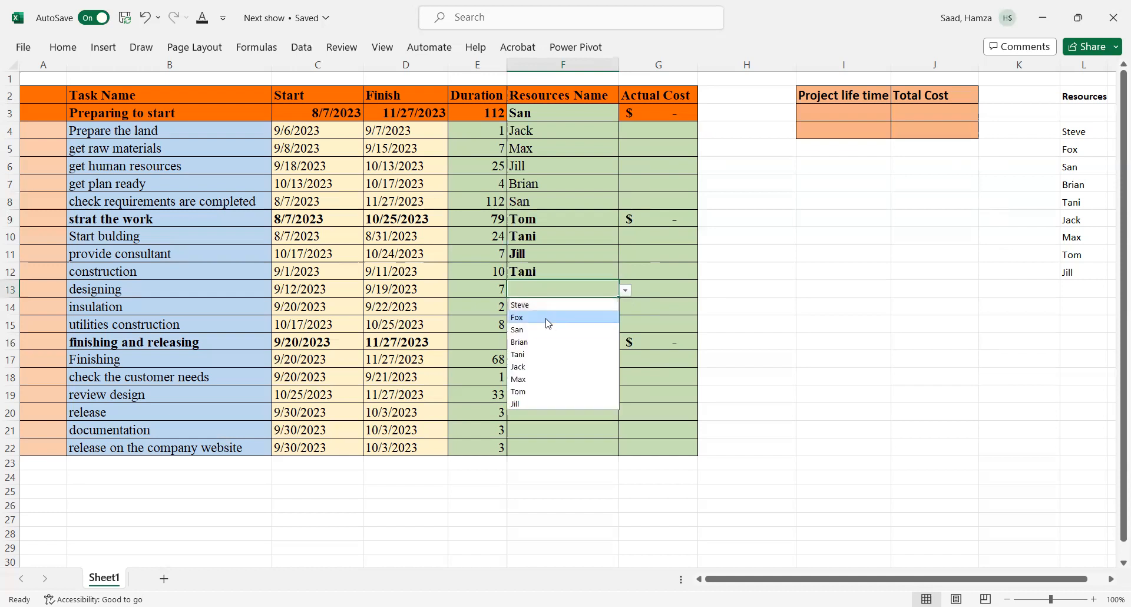
click(547, 318)
Step: Assign Tom to 'insulation' and Jill to 'utilities construction' from their resource drop-downs
click(529, 305)
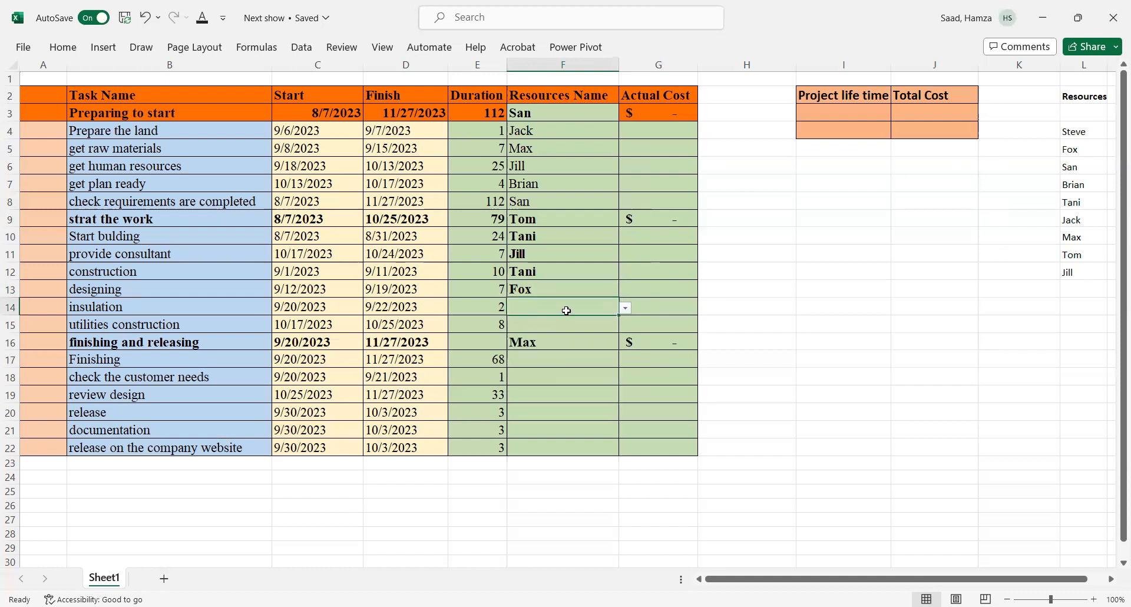
click(626, 308)
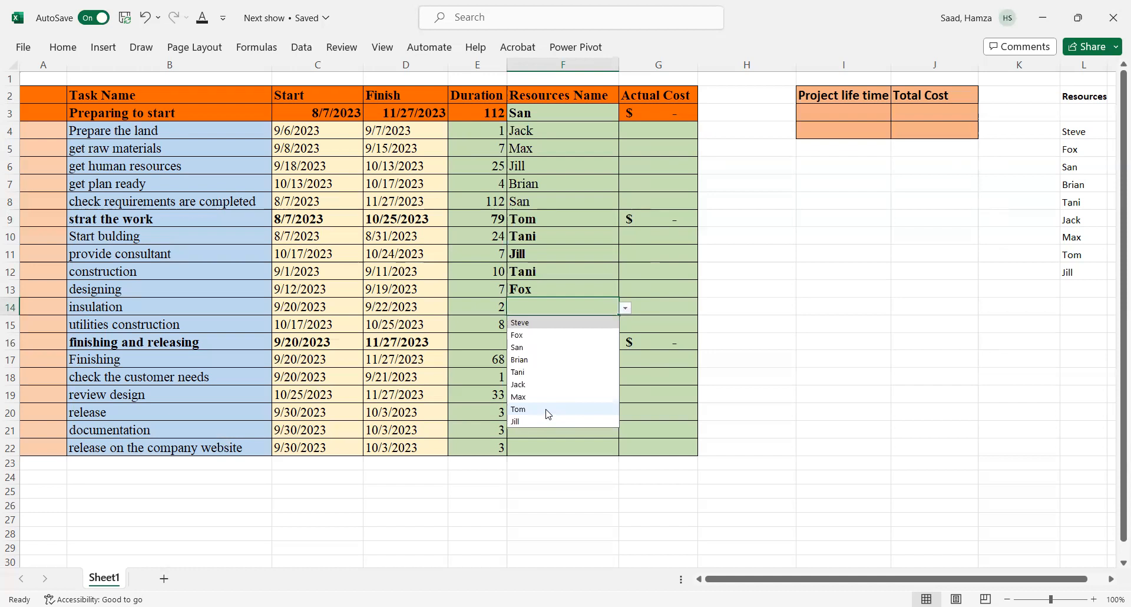
click(549, 412)
click(517, 323)
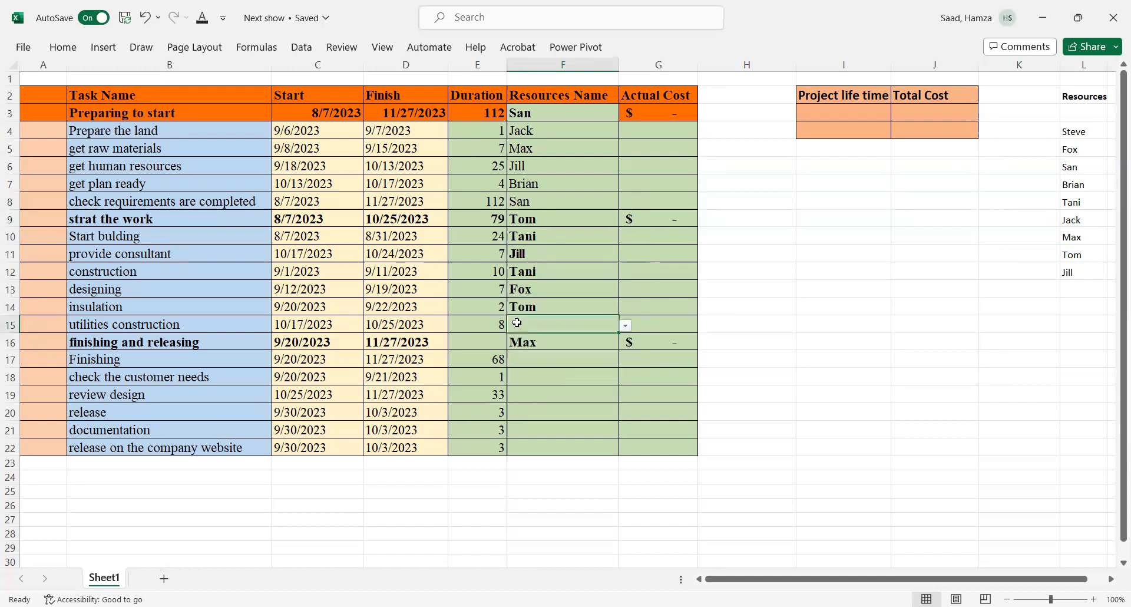
click(626, 326)
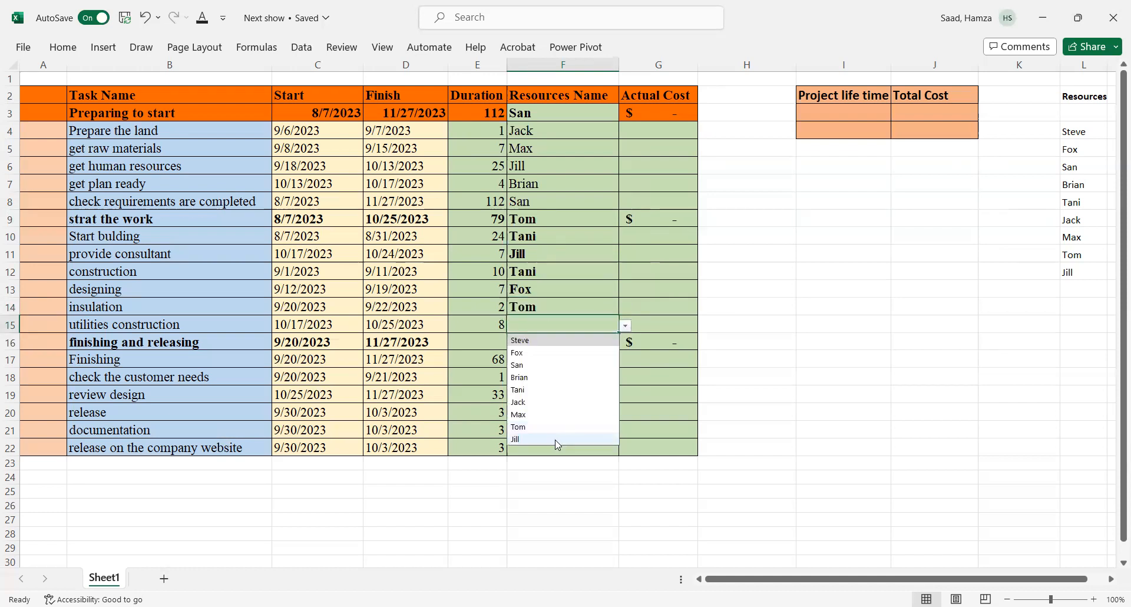
click(555, 440)
Step: Remove bold formatting from the assigned names in F10:F15
drag(515, 214, 527, 323)
click(528, 249)
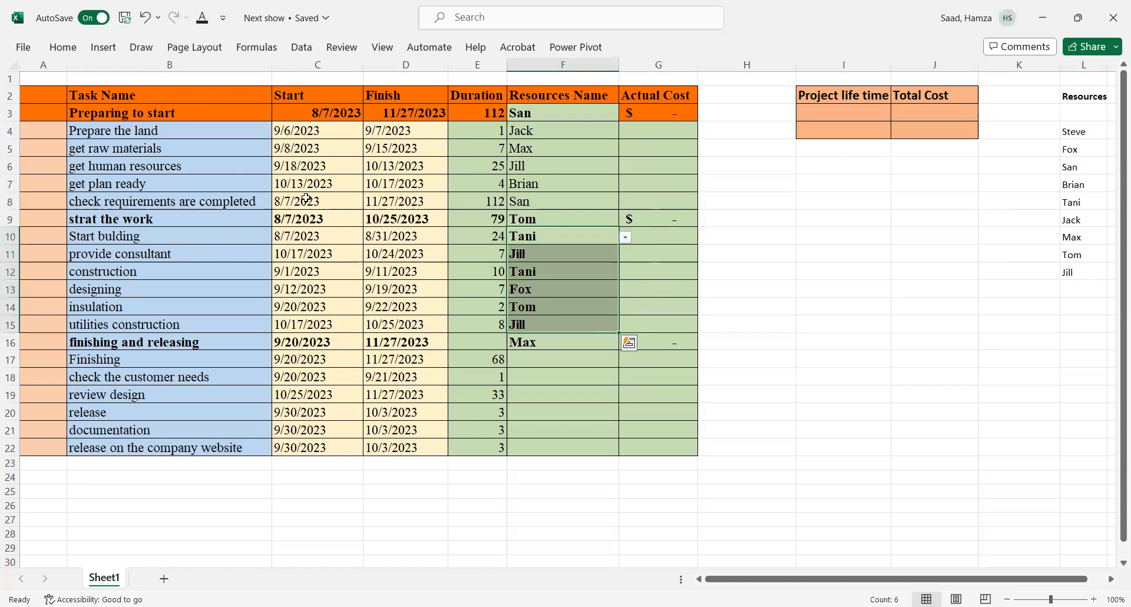
click(71, 52)
click(96, 98)
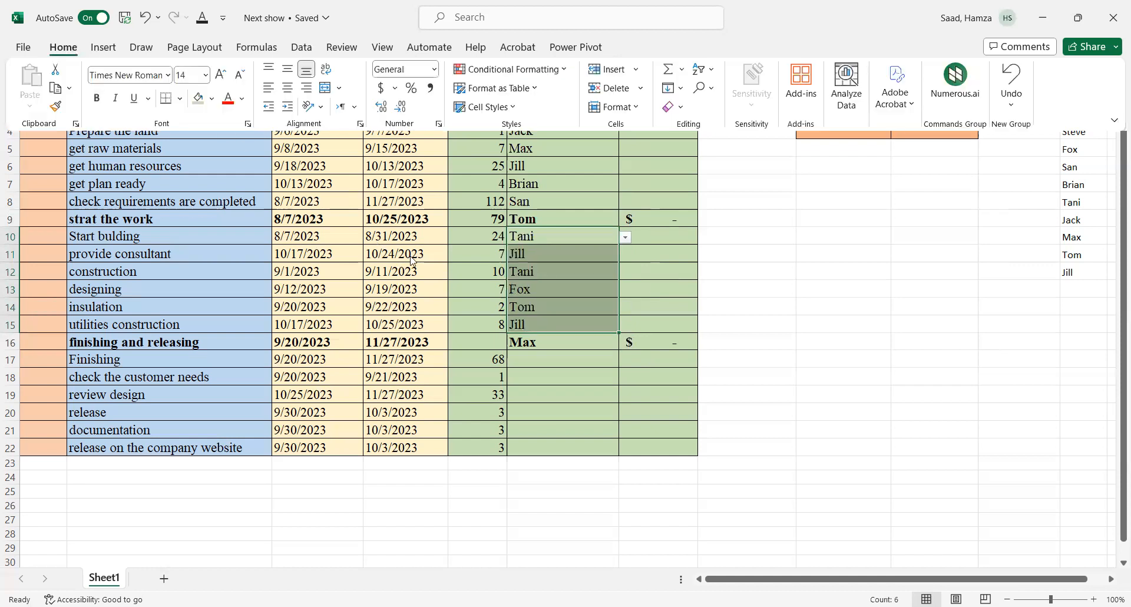
click(536, 343)
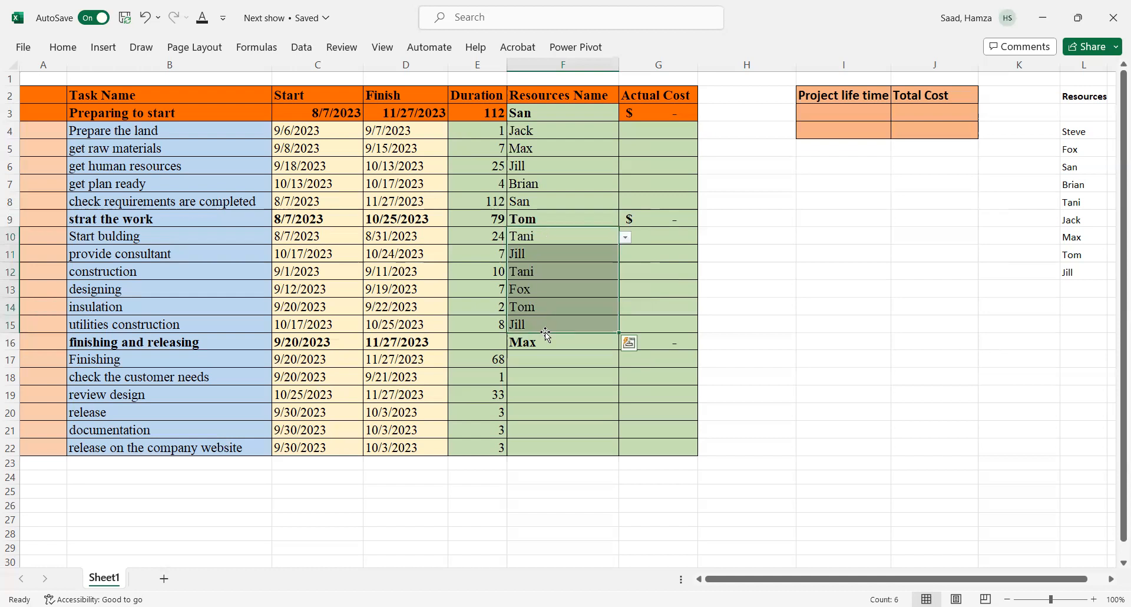
Step: Assign Max to 'Finishing' and Fox to 'check the customer needs' from their resource drop-downs
click(539, 363)
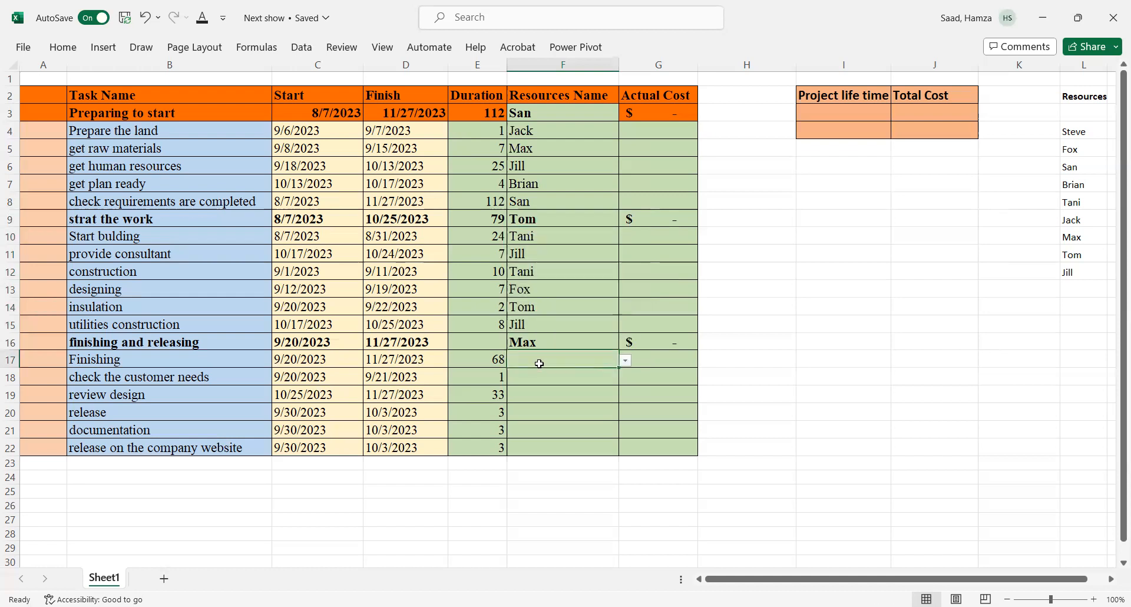
click(626, 361)
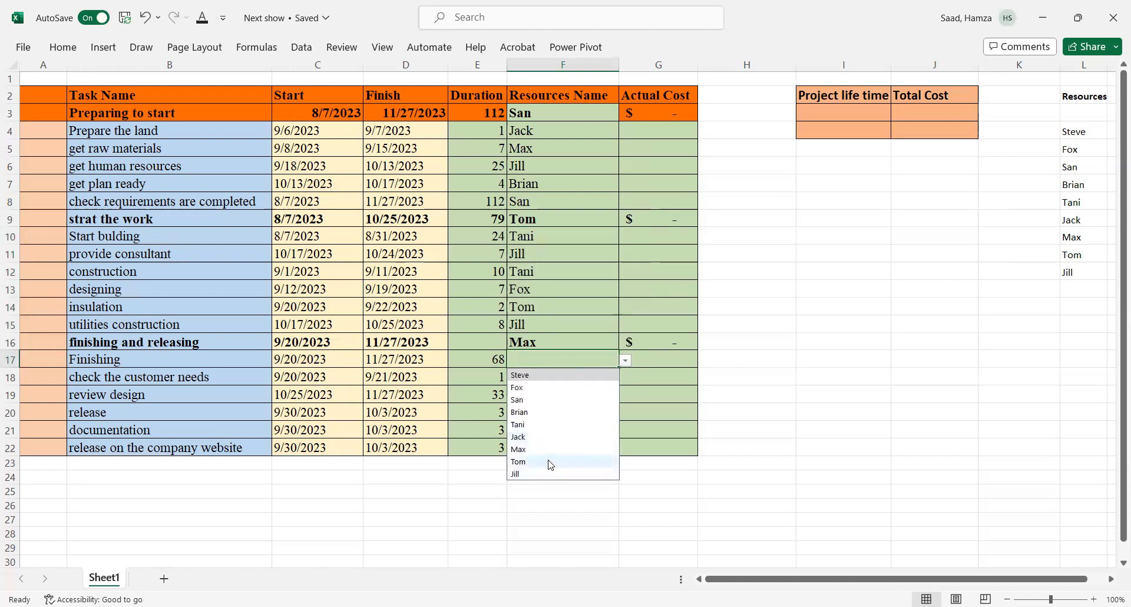
click(551, 455)
click(559, 378)
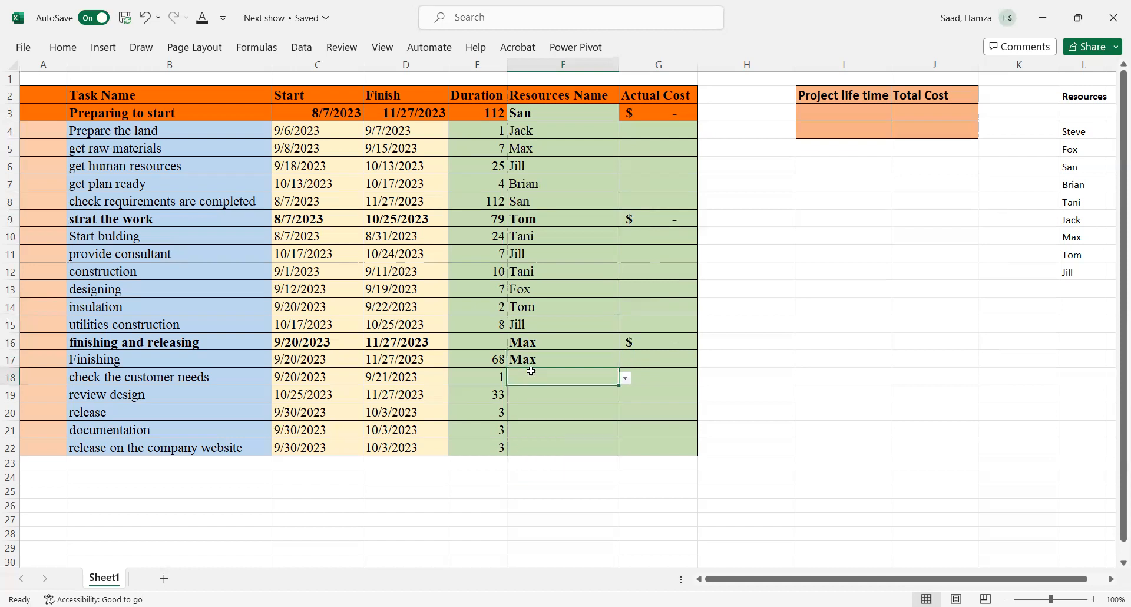
click(626, 378)
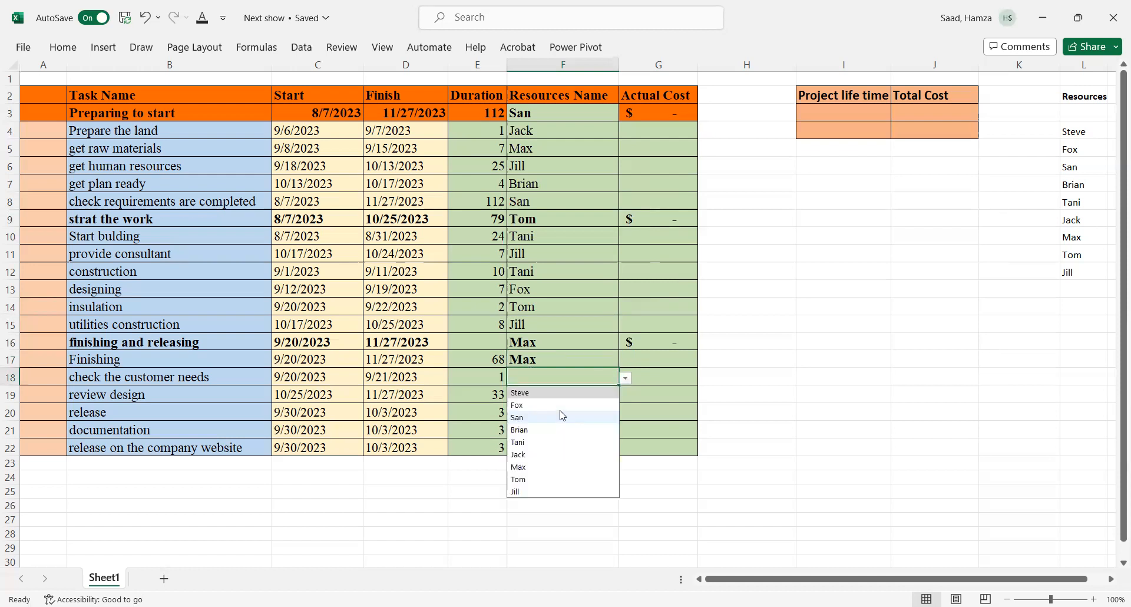
click(558, 405)
Step: Assign Tom to 'review design' and Jill to 'release' from their resource drop-downs
click(533, 395)
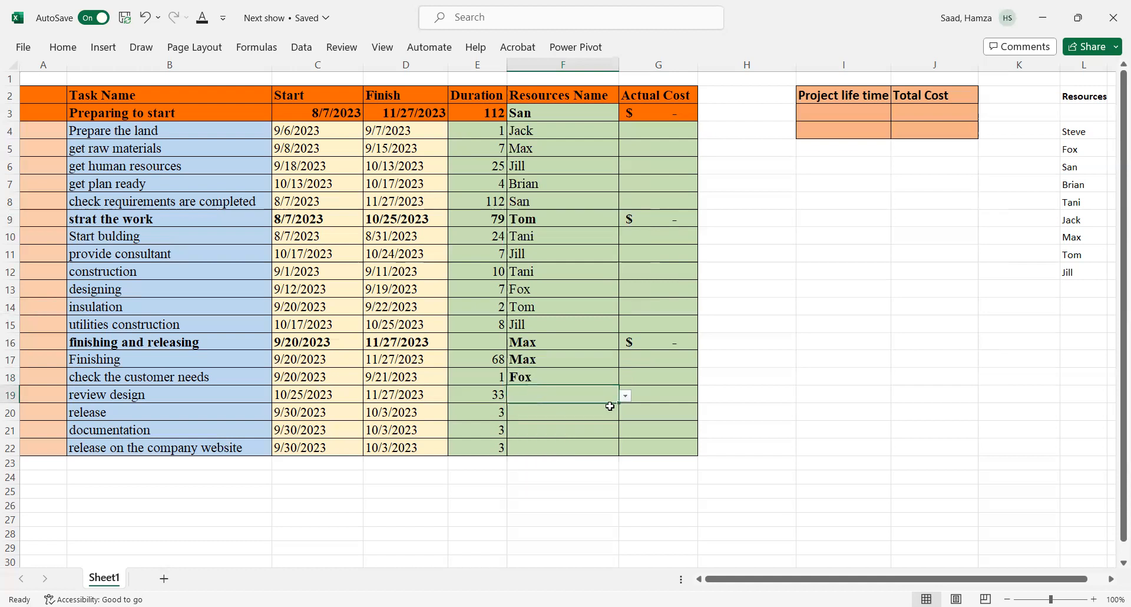
click(626, 398)
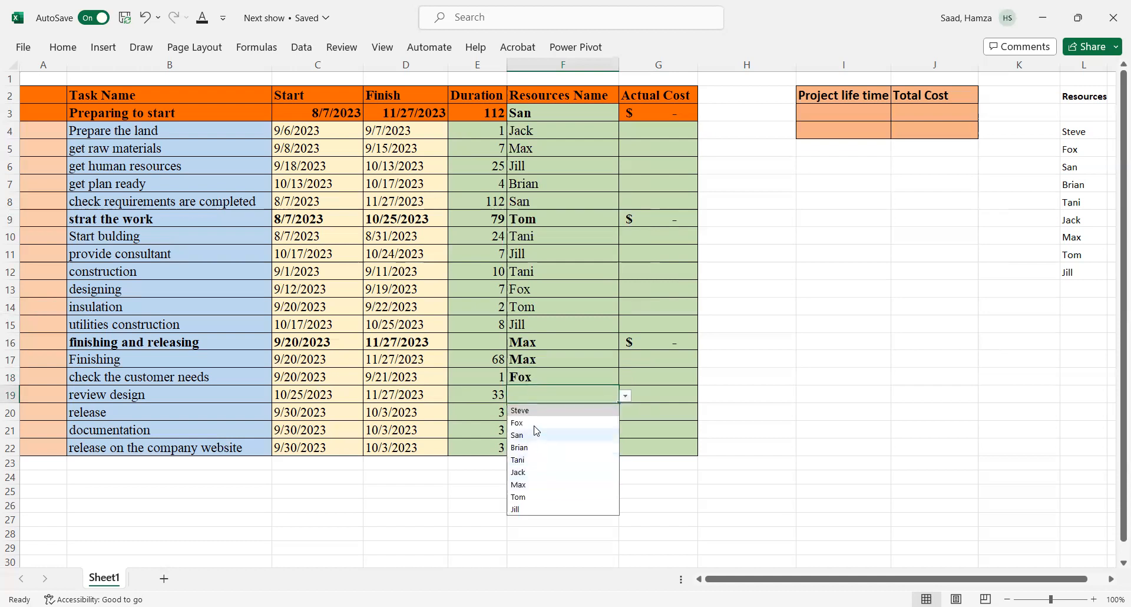
click(532, 497)
drag(565, 413, 622, 417)
click(624, 413)
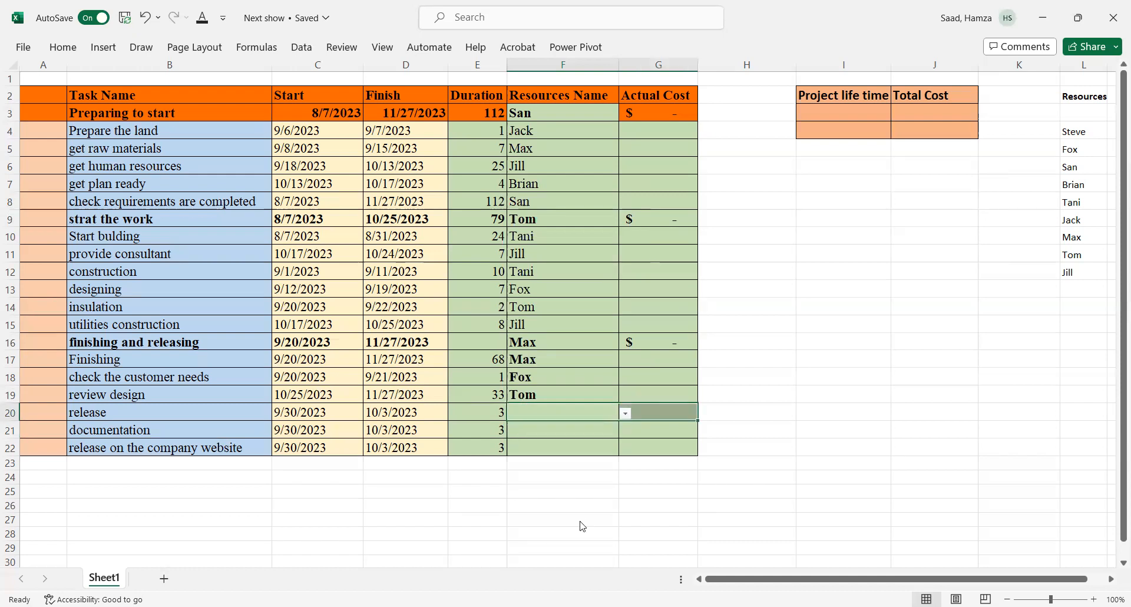
click(578, 526)
Step: Assign Max to 'documentation' and San to 'release on the company website' from their resource drop-downs
click(538, 433)
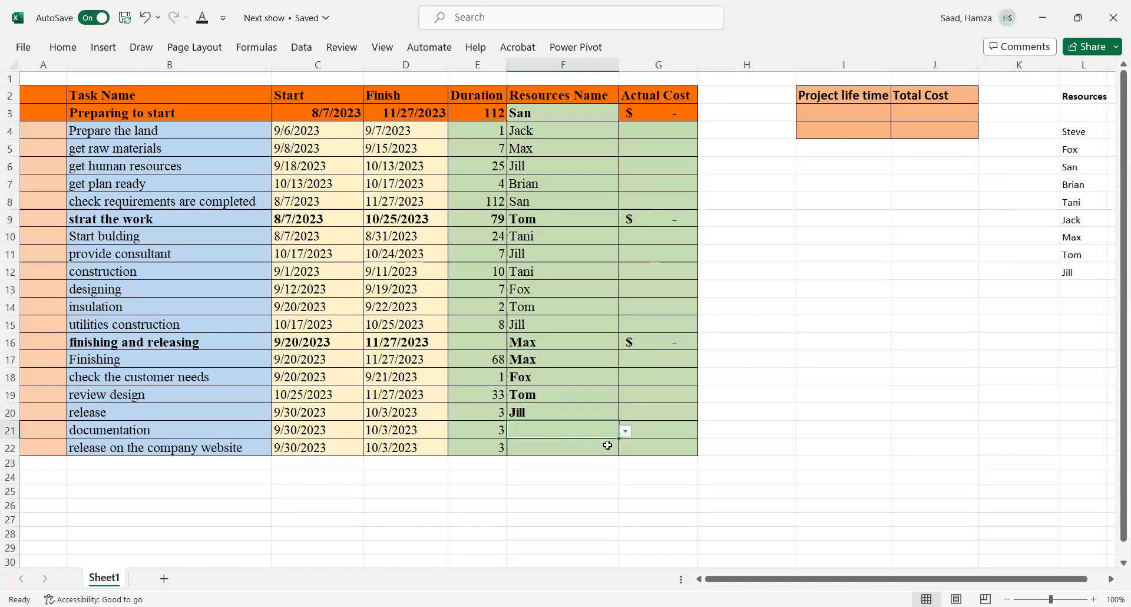
click(625, 432)
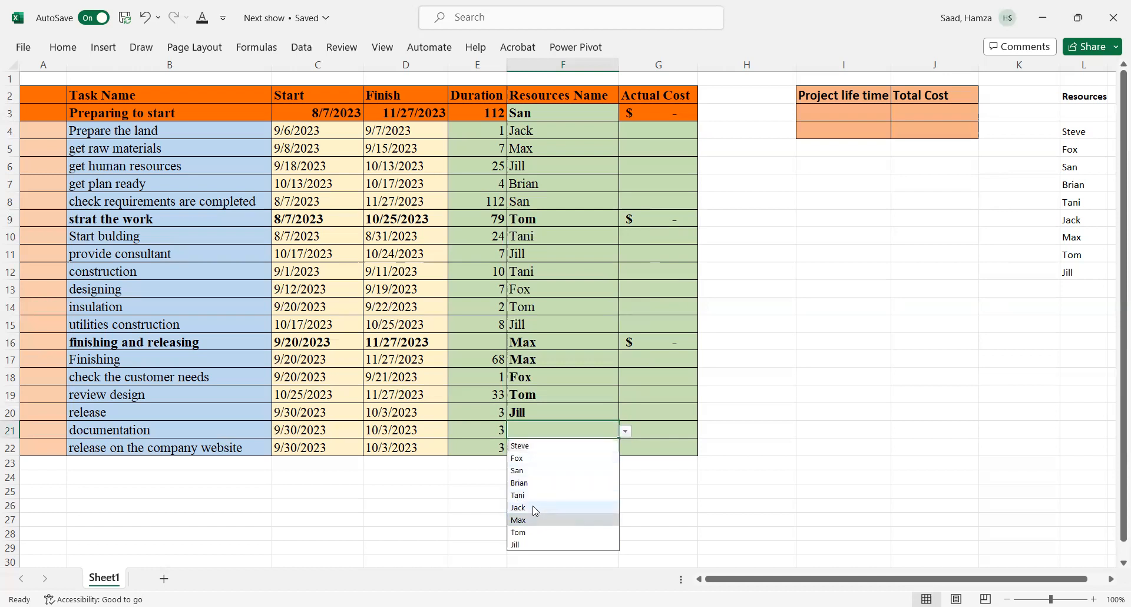
click(530, 521)
click(545, 447)
click(625, 449)
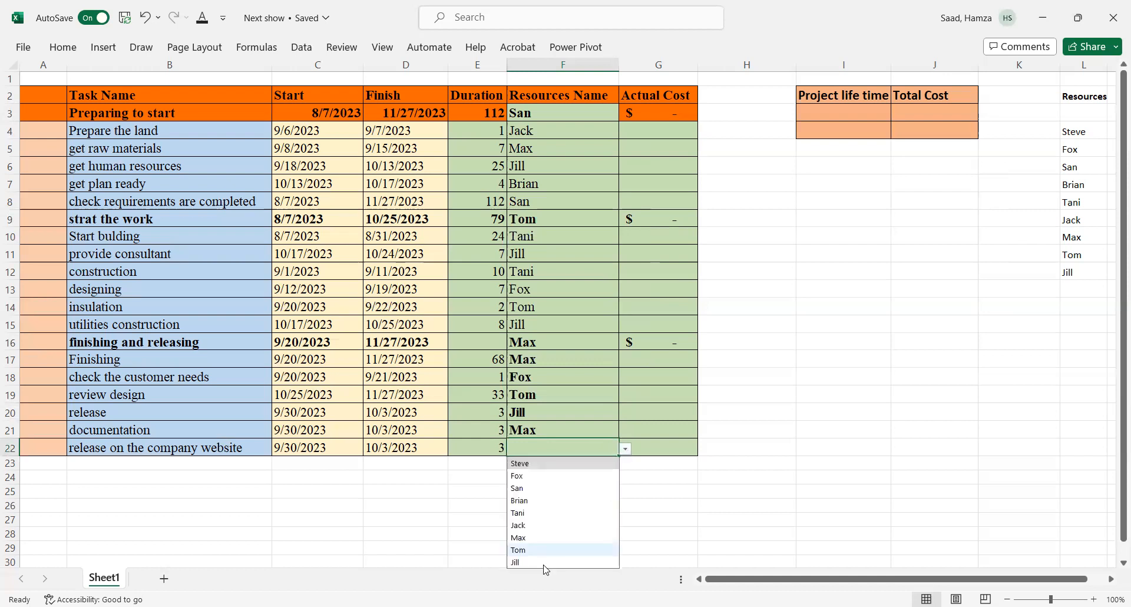
click(528, 492)
Step: Remove bold formatting from the assigned names in F17:F22
drag(519, 358, 533, 448)
click(63, 47)
click(96, 98)
click(96, 98)
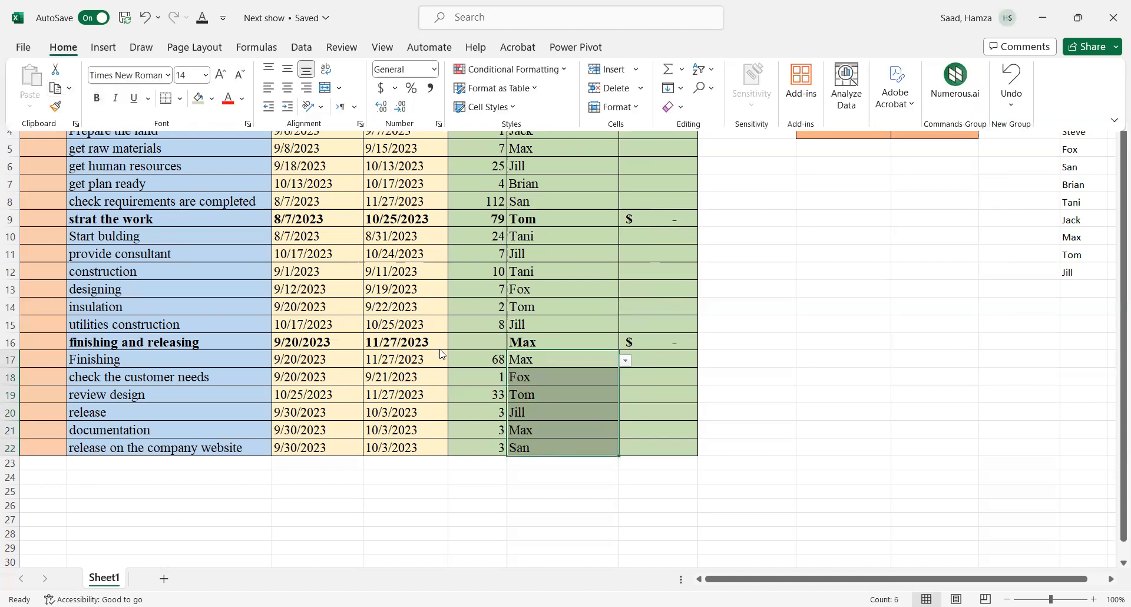
click(547, 413)
click(562, 390)
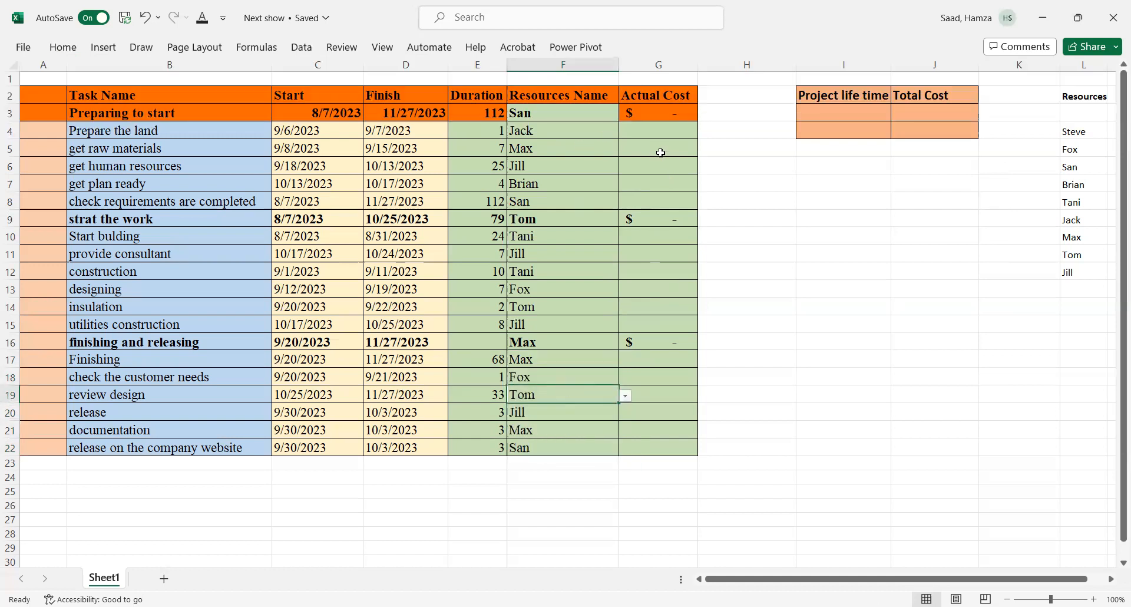
Step: Try to enter a SUM formula referencing G3 in the Total Cost cell J3
click(915, 116)
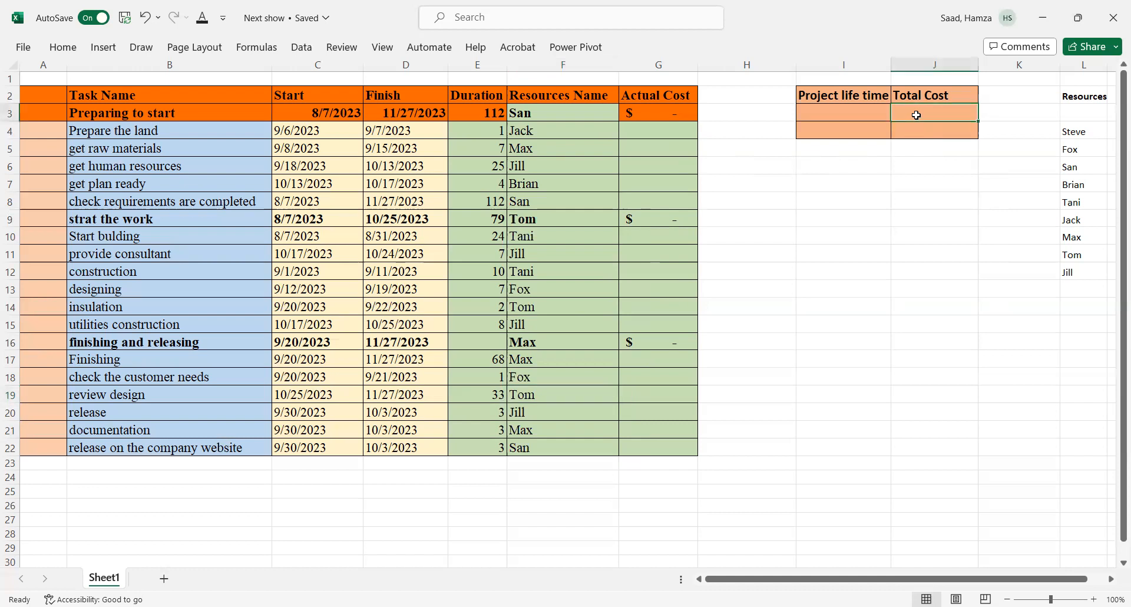
text(=)
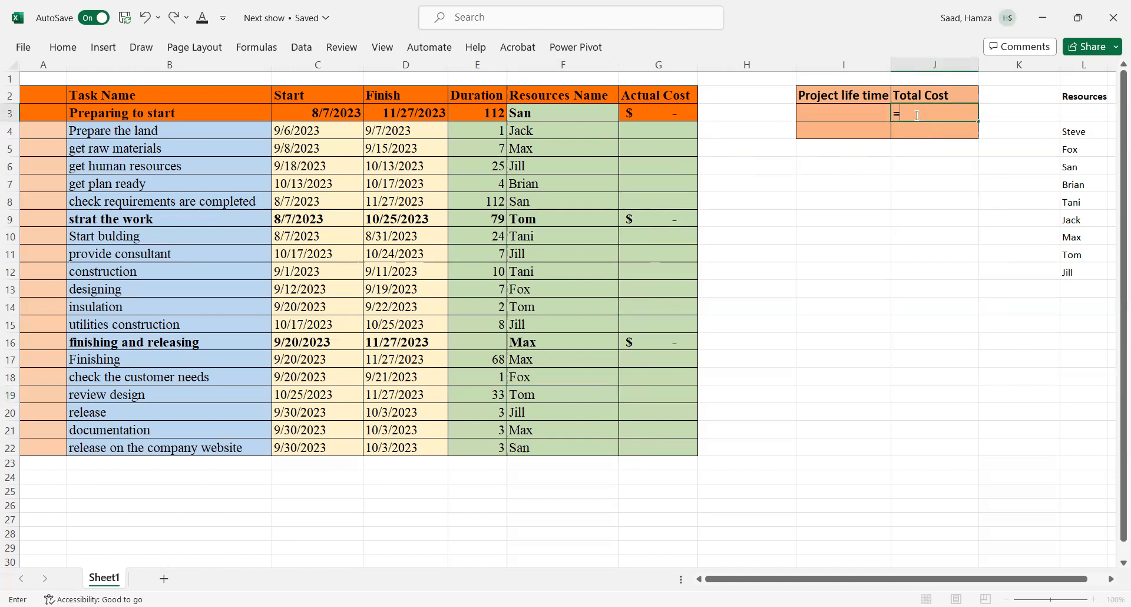
text(sum)
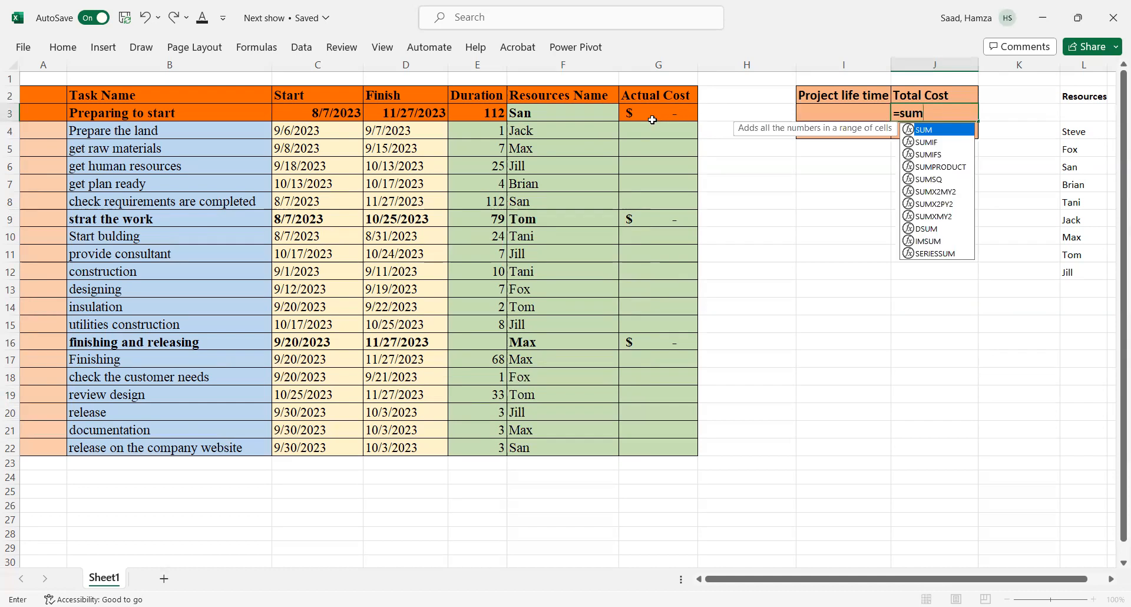
click(649, 114)
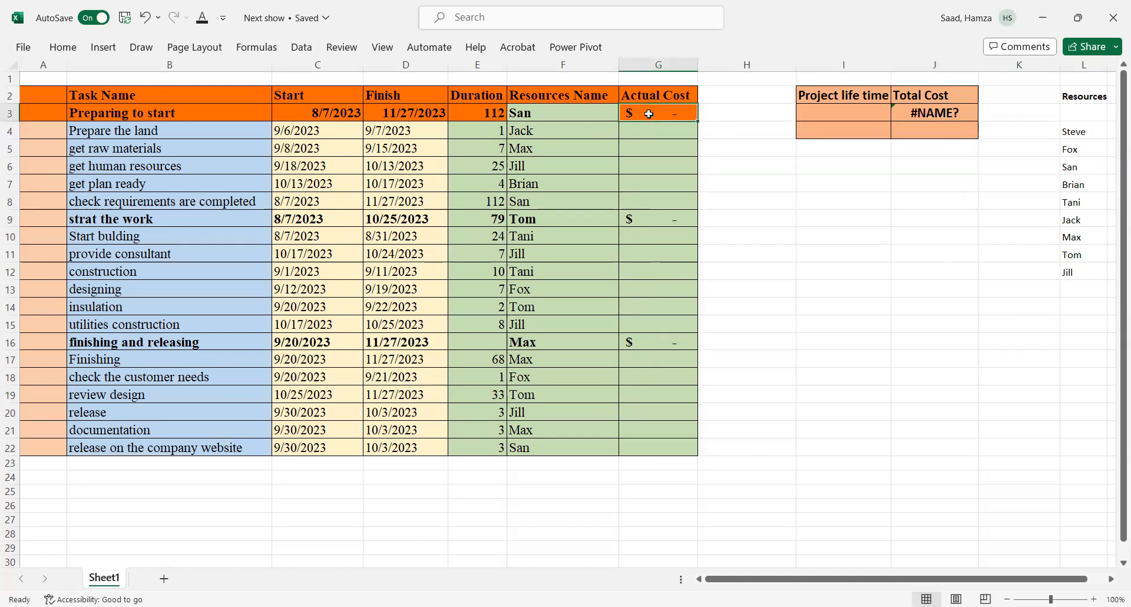
text(+)
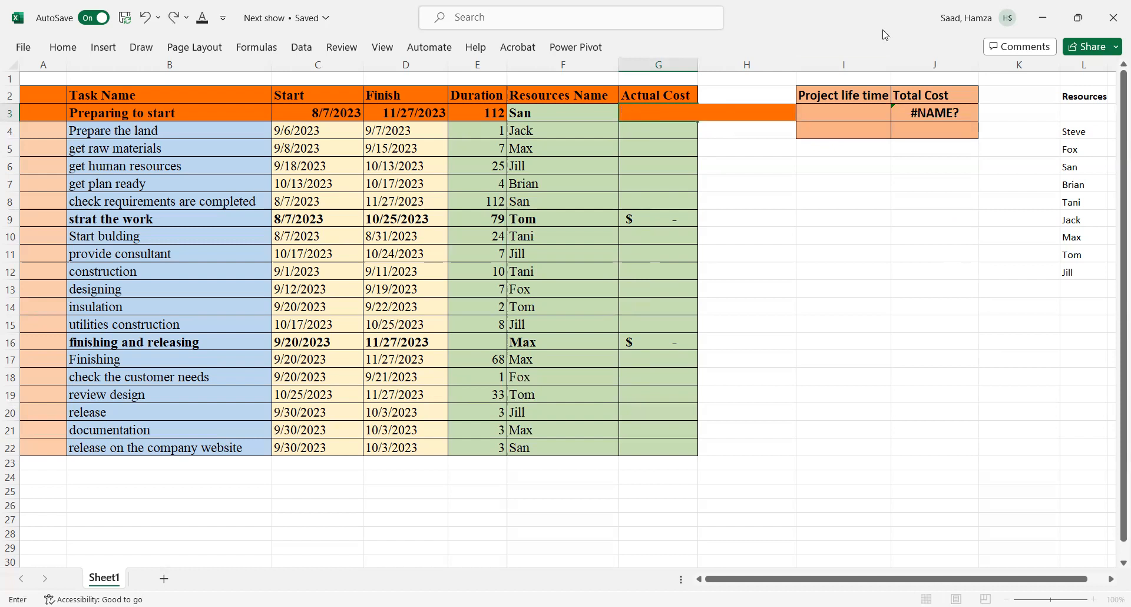
Step: Set the Total Cost cell J3 to =SUM(G3,G9,G16), adding the three phase actual costs
double_click(923, 113)
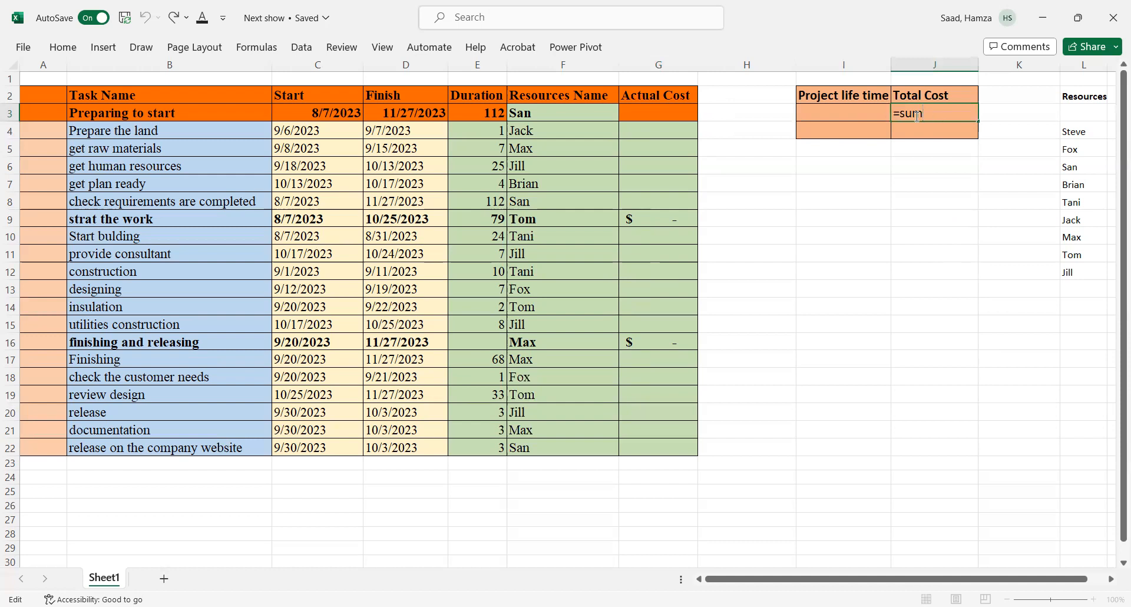
key(BackSpace)
text(m)
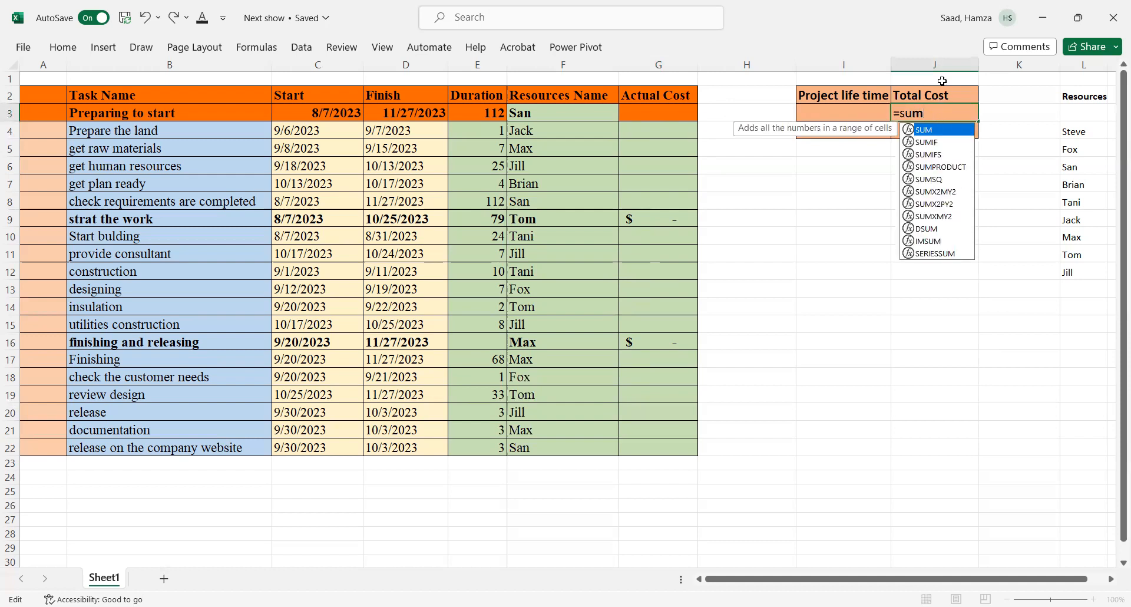
double_click(923, 132)
click(667, 113)
text(,)
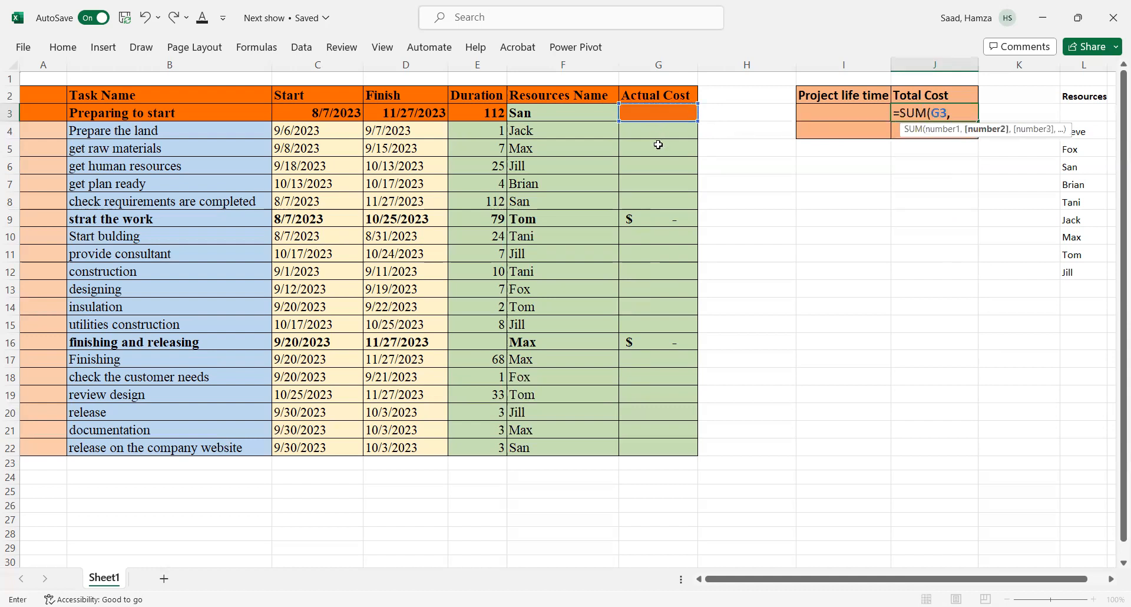
click(646, 221)
text(,)
click(645, 344)
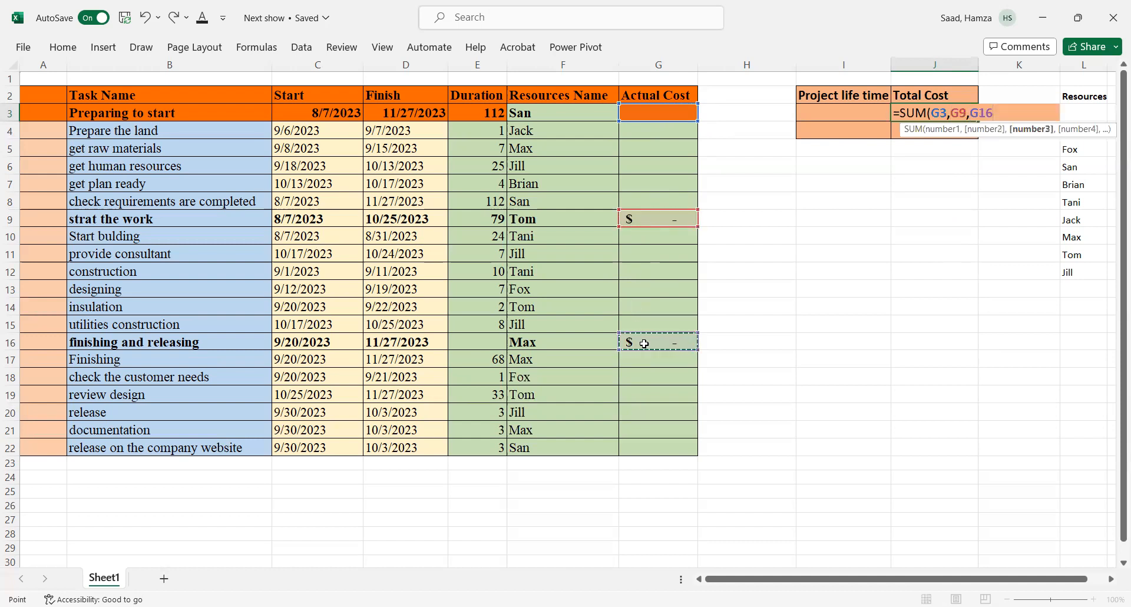
text(,)
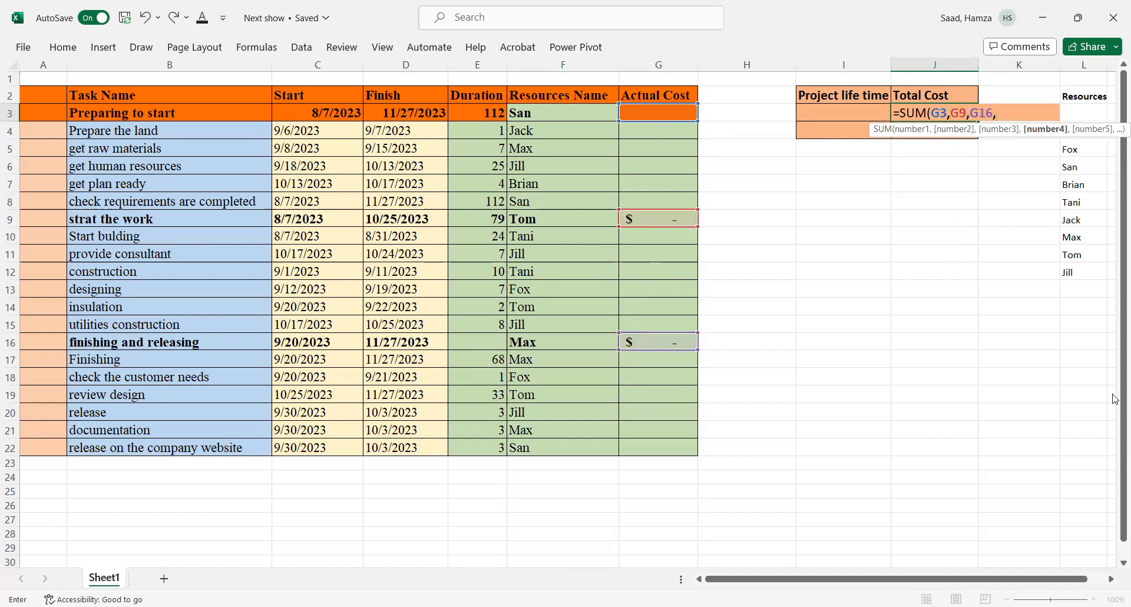
key(BackSpace)
key(Return)
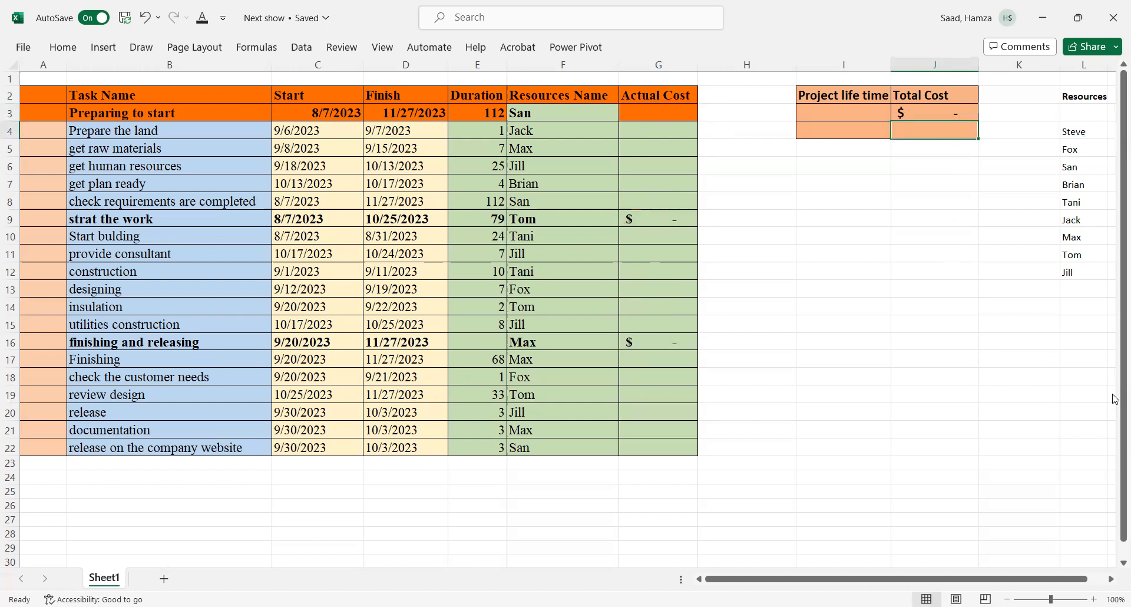
Step: Compute the earliest project date in I6 with a MIN formula over the task Start and Finish dates
click(916, 111)
click(830, 113)
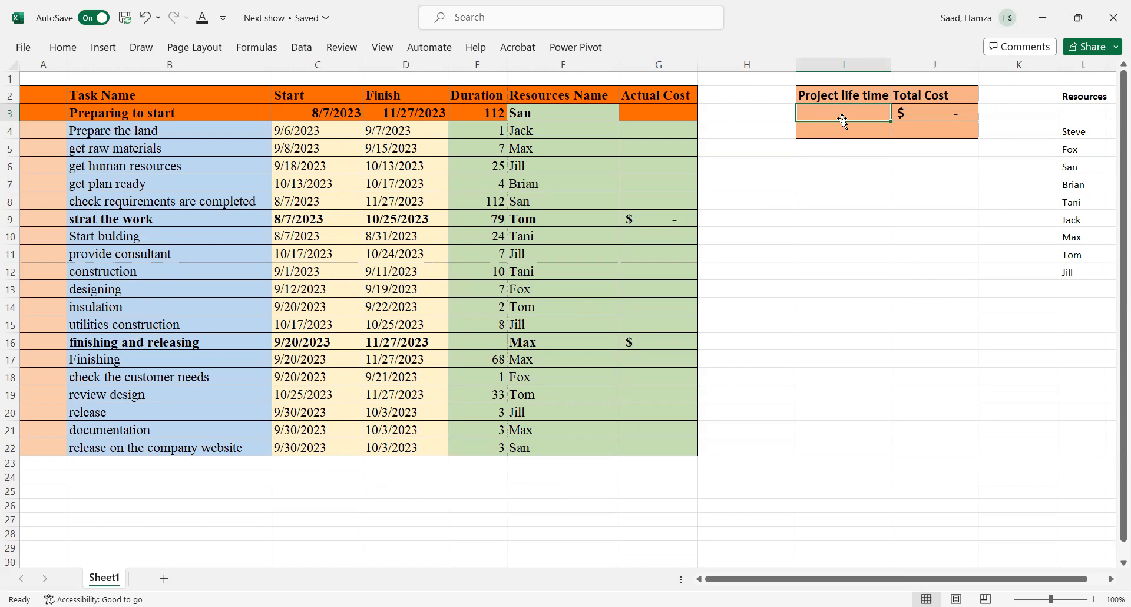
click(818, 163)
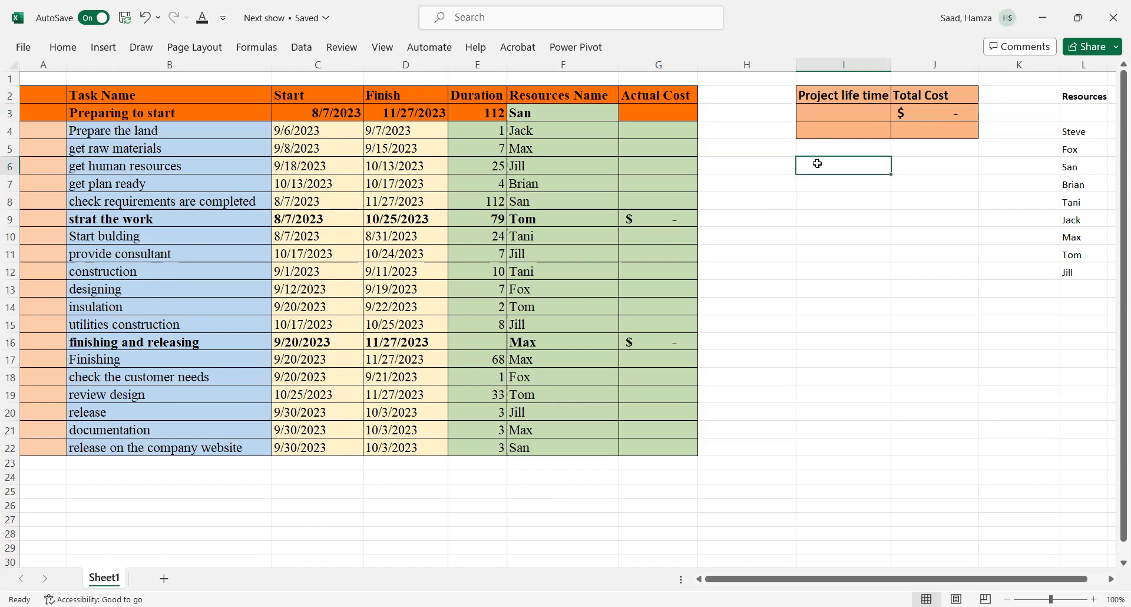
text(=)
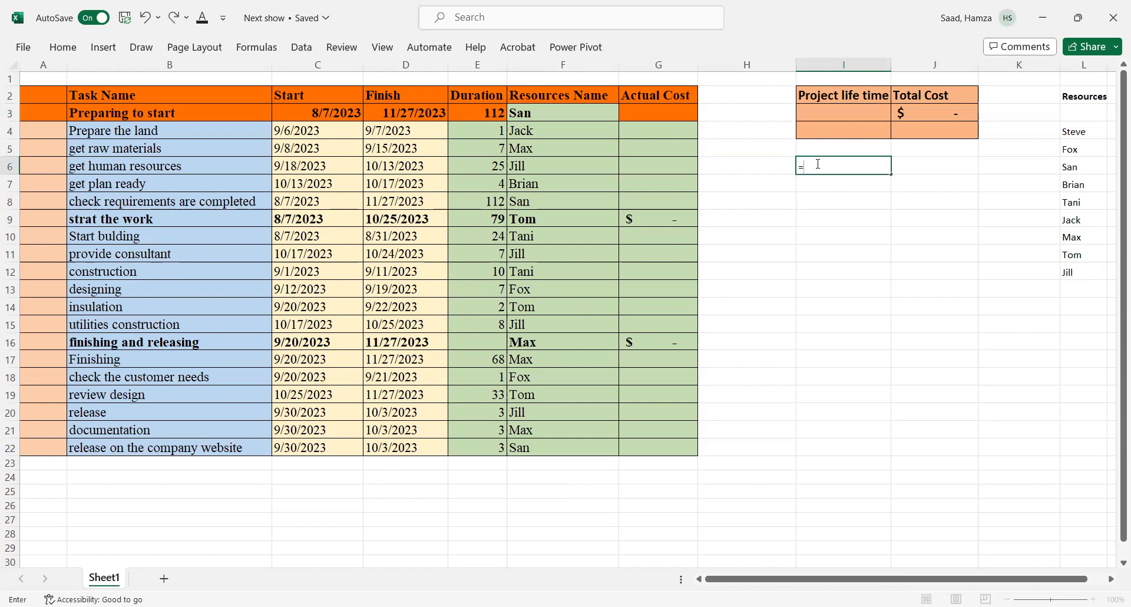
text(max)
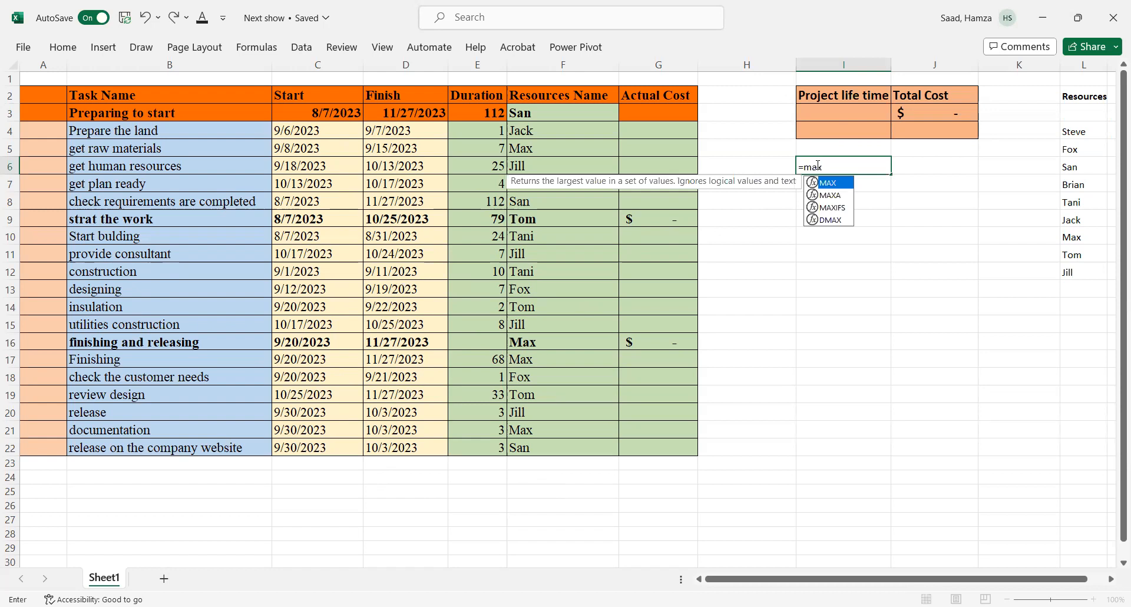
key(BackSpace)
key(BackSpace)
text(in)
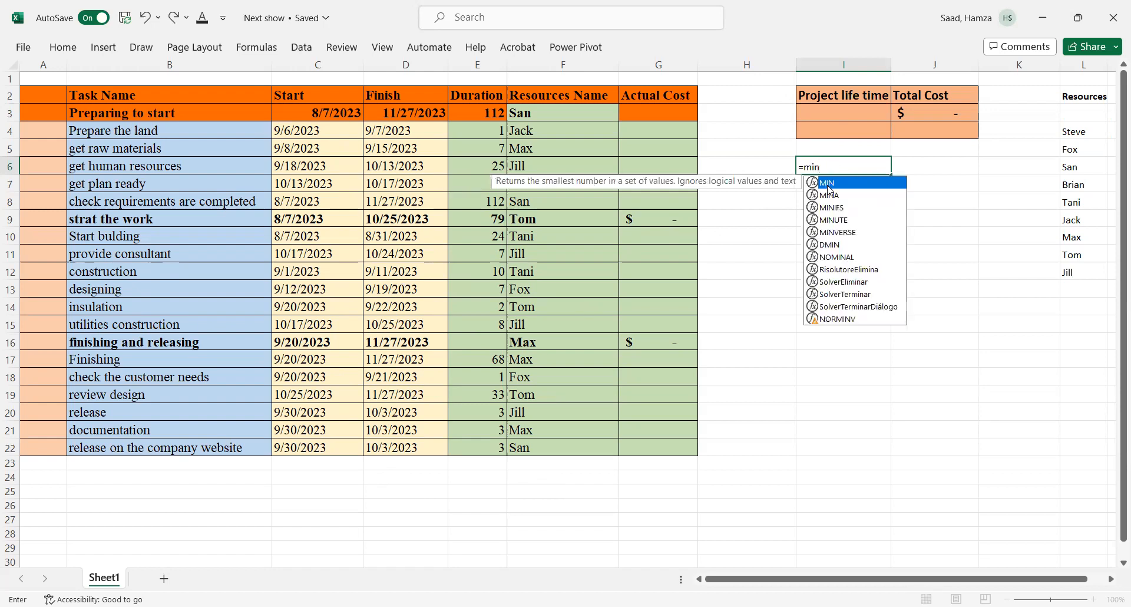
double_click(828, 184)
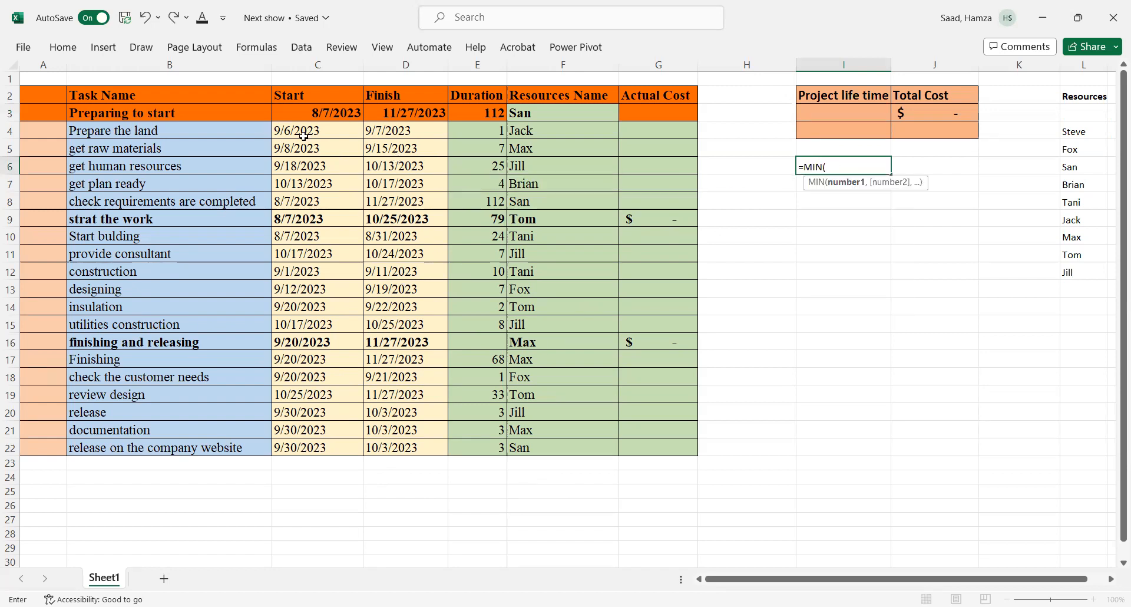
click(283, 112)
shift+click(386, 448)
key(Return)
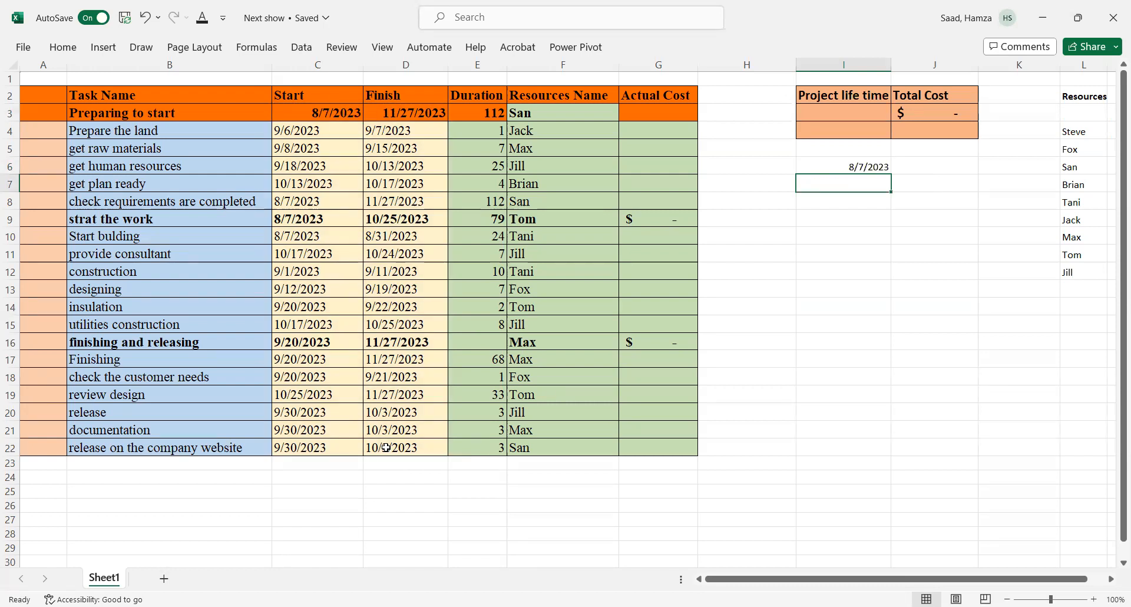
Step: Compute the latest project date in I7 with a MAX formula over the task Start and Finish dates
text(=m)
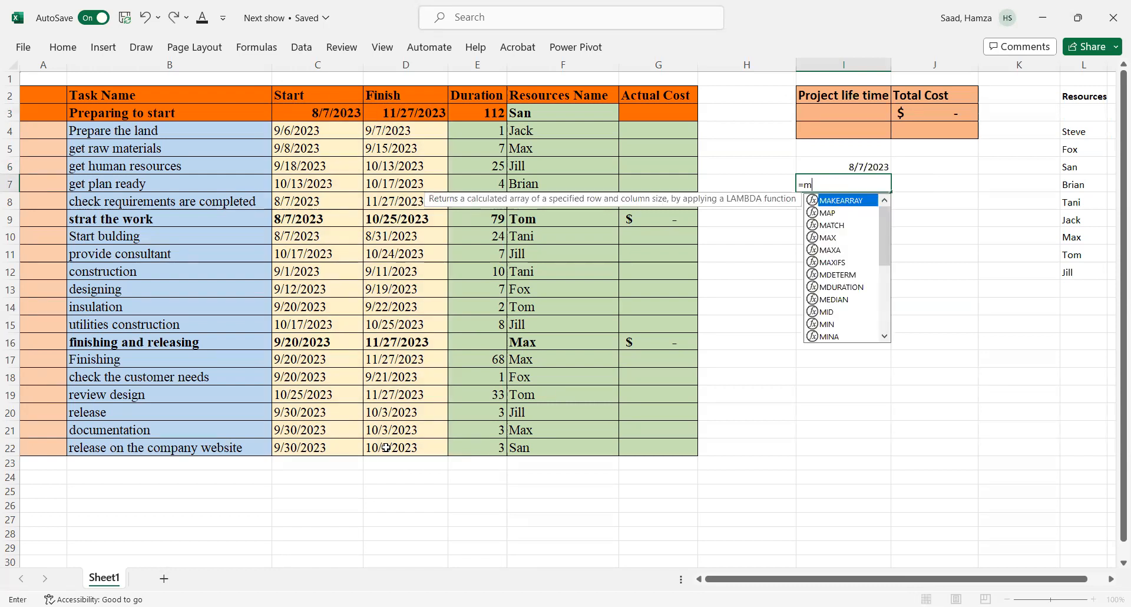
text(ax)
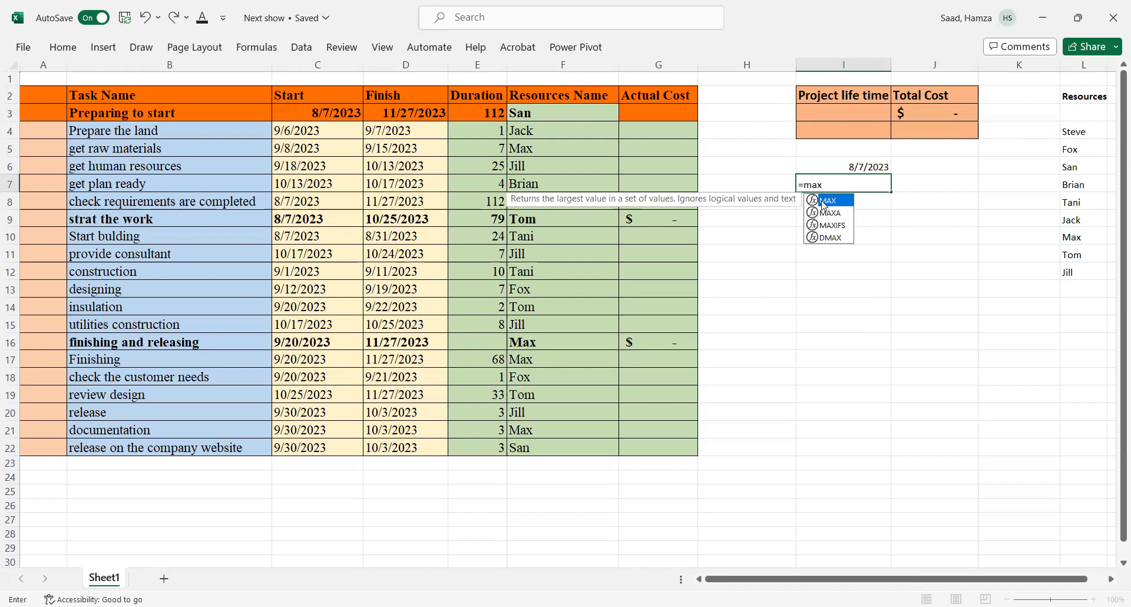
key(Tab)
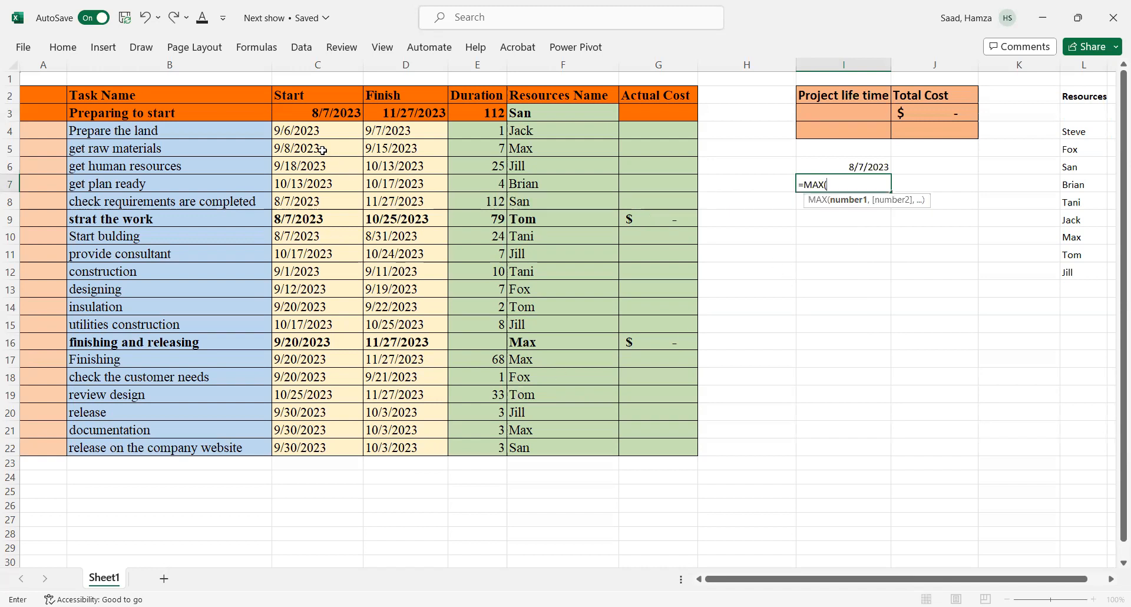
drag(289, 112, 339, 136)
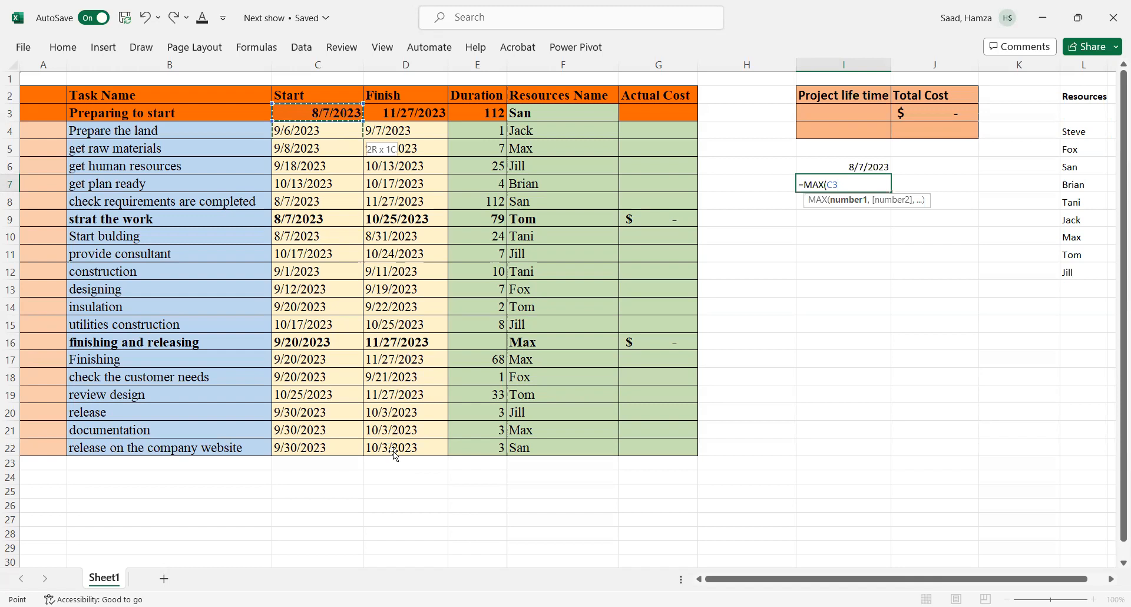
drag(393, 451, 394, 455)
key(Return)
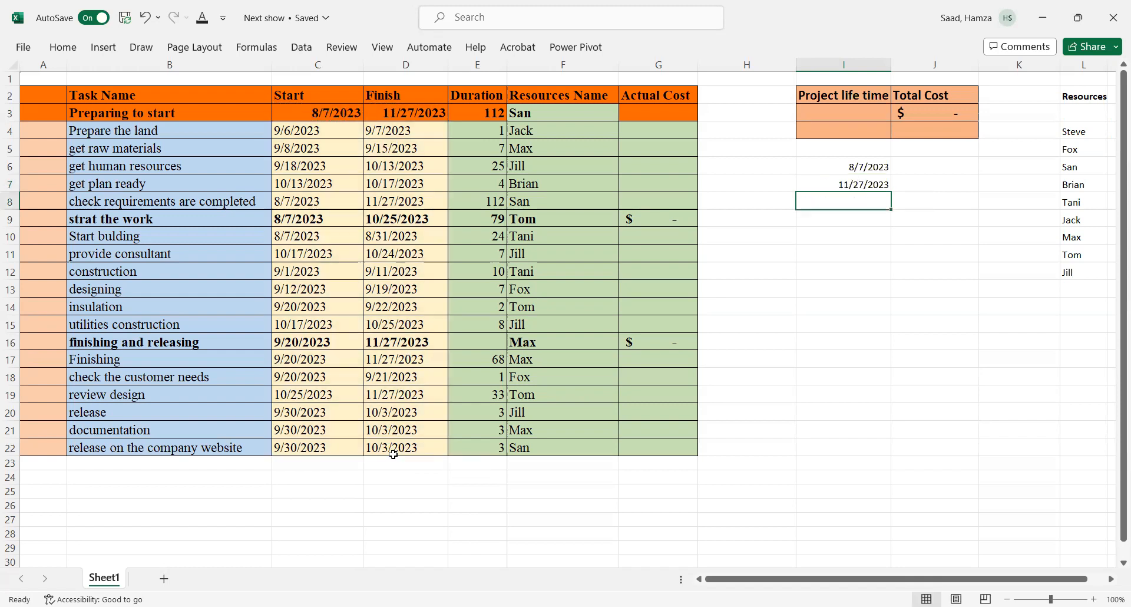
Step: Set the Project life time cell I3 to =I7-I6
click(832, 114)
text(=)
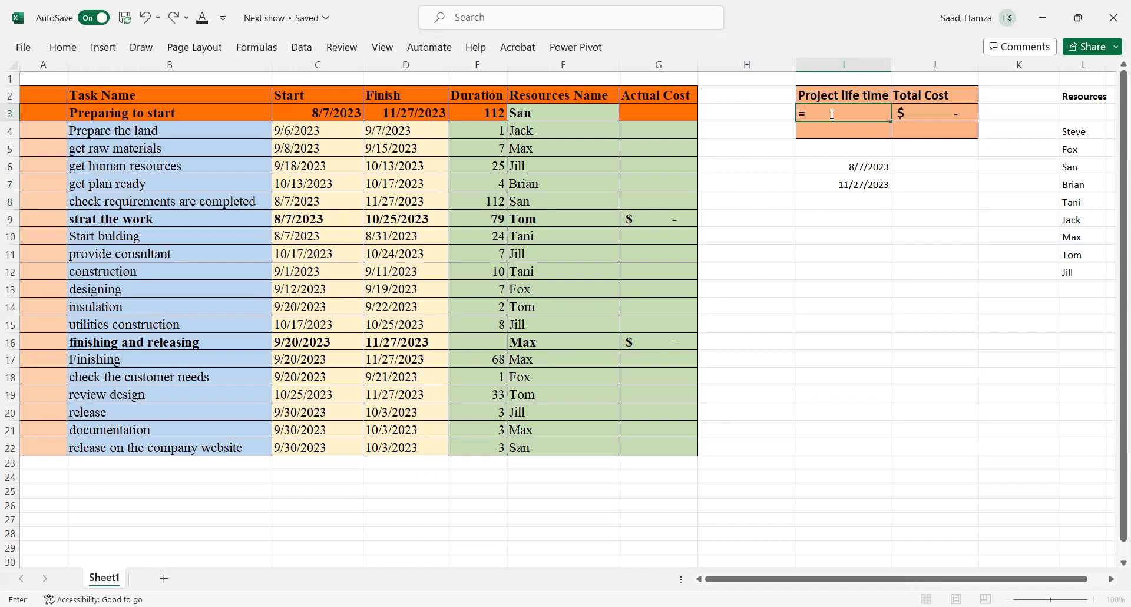
click(848, 186)
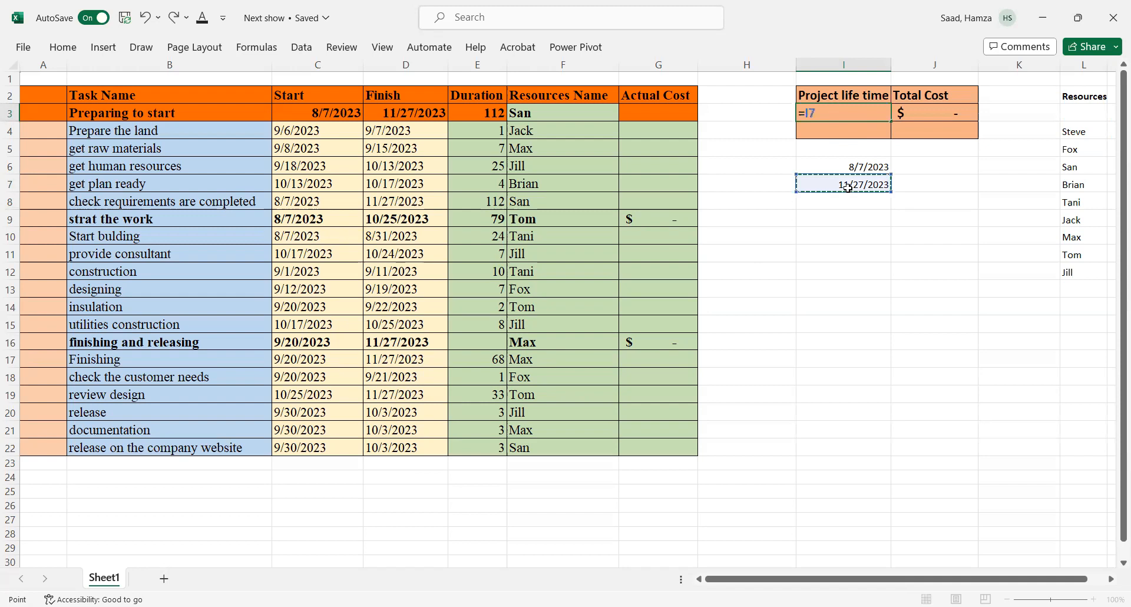
text(-)
click(864, 165)
key(Return)
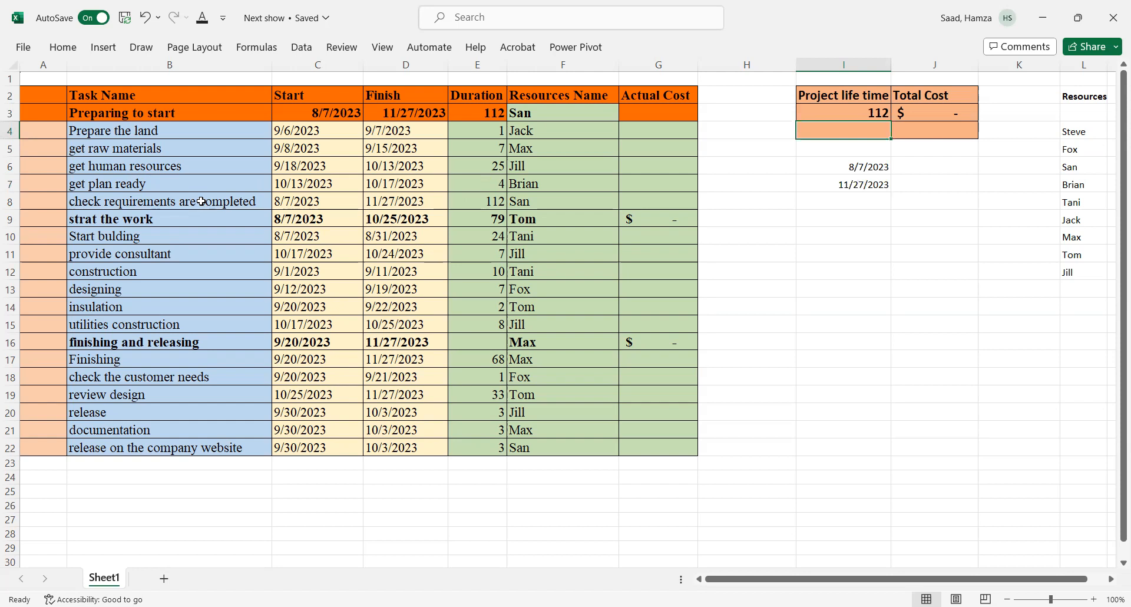
Step: Enter an actual cost of 456 for 'Prepare the land'
click(639, 114)
click(639, 138)
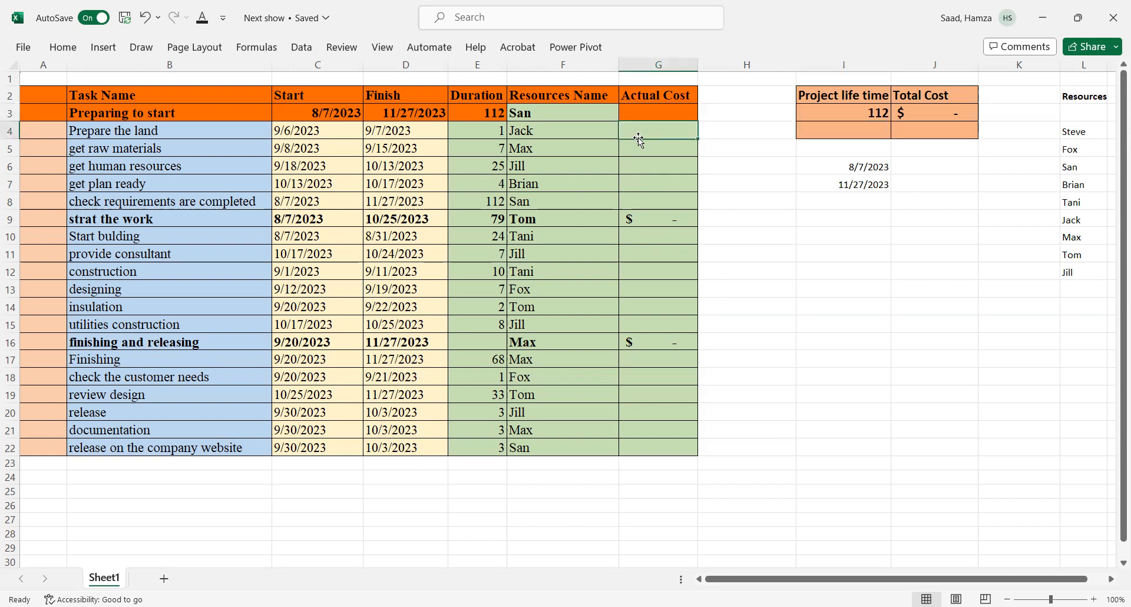
text(456)
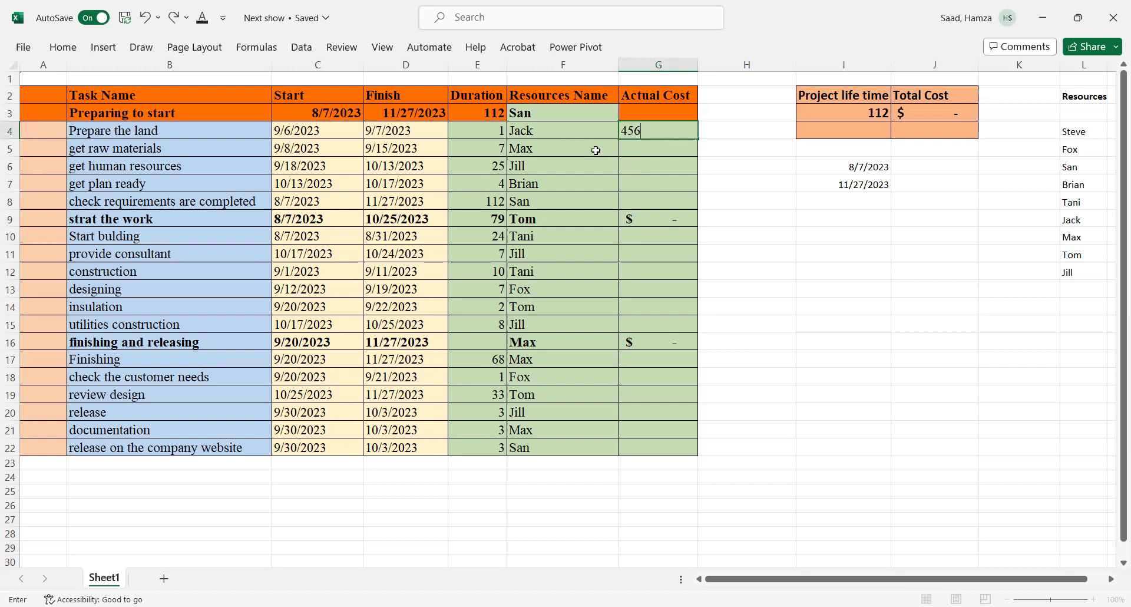
click(648, 152)
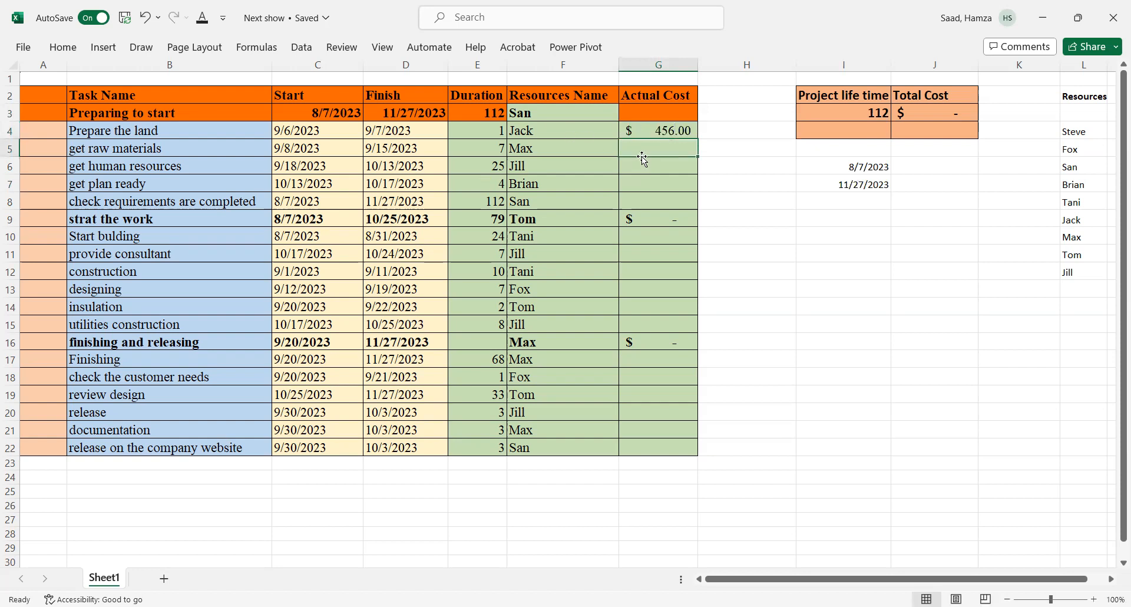
Step: Set the 'Preparing to start' actual cost G3 to a SUM of G4:G8
click(645, 112)
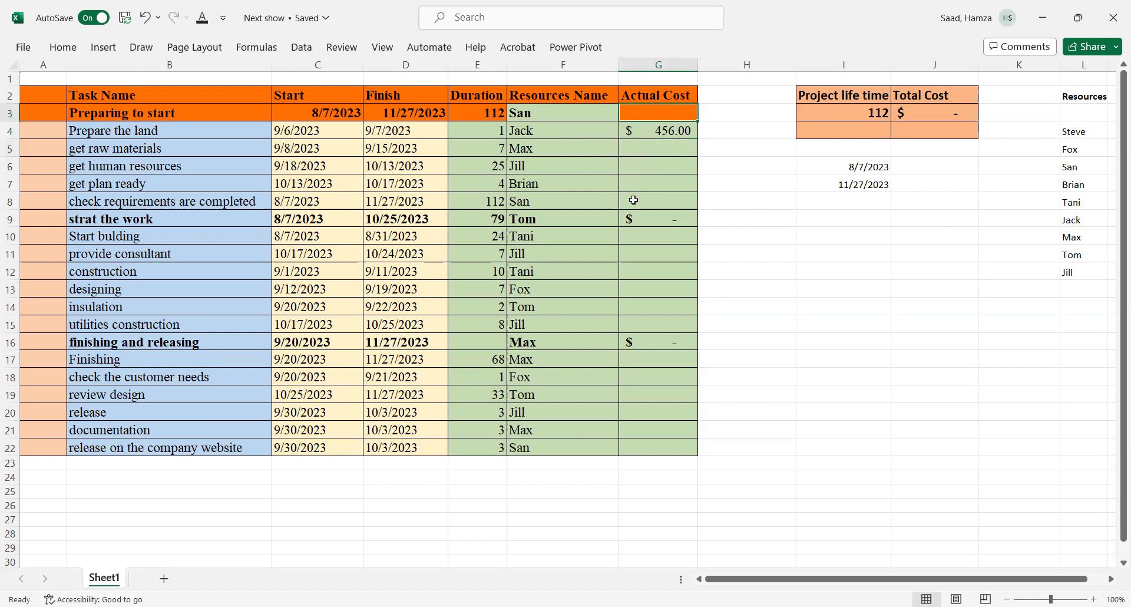
click(645, 214)
click(641, 114)
text(=)
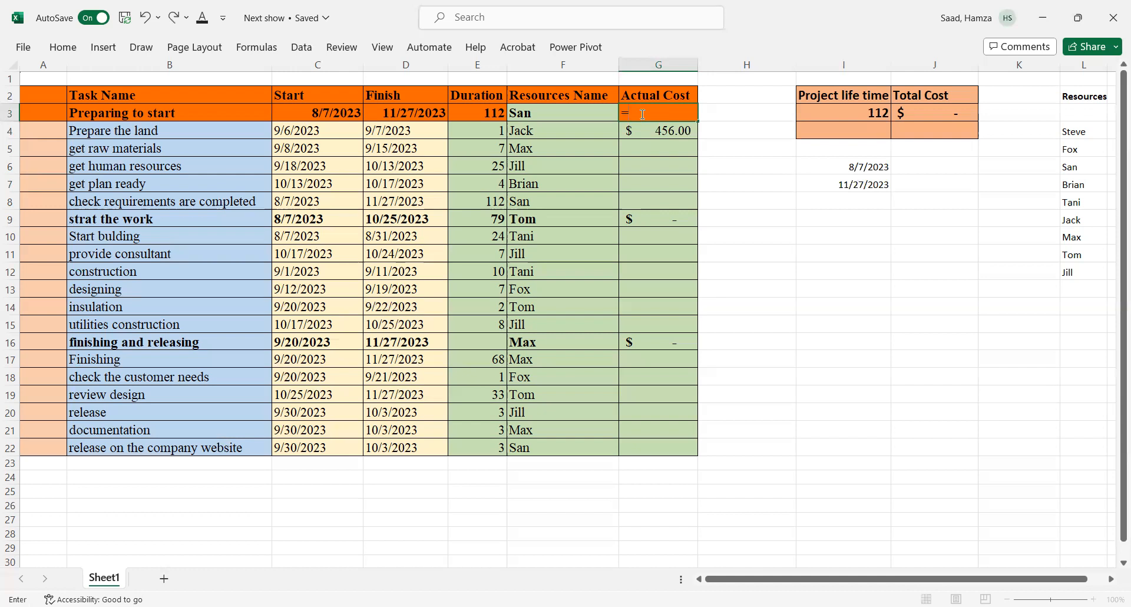
text(sum)
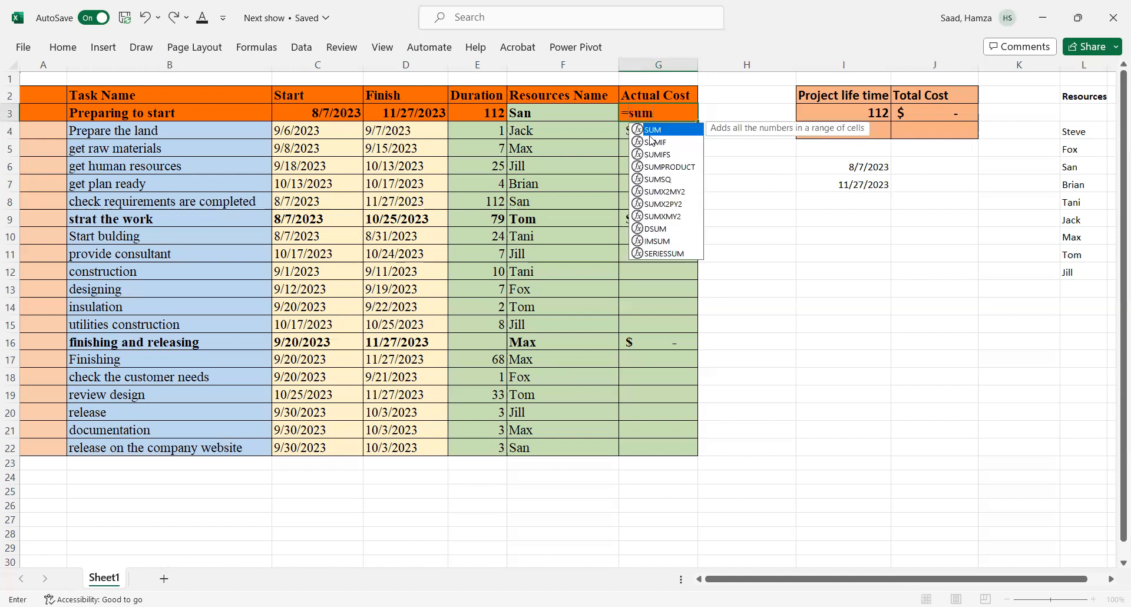
key(Tab)
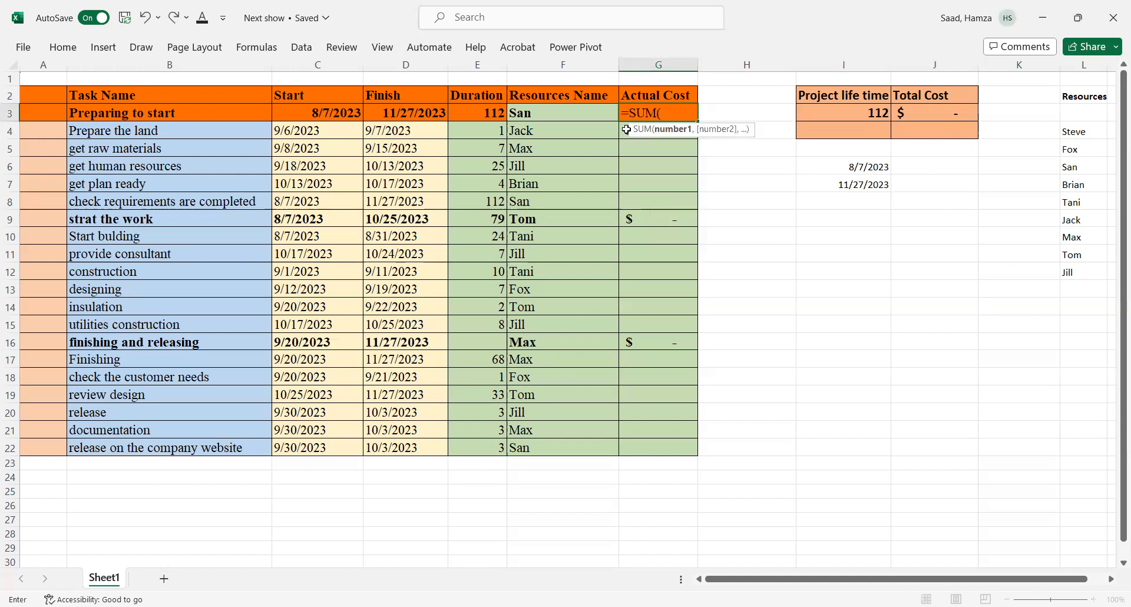
click(626, 128)
shift+click(643, 202)
key(Return)
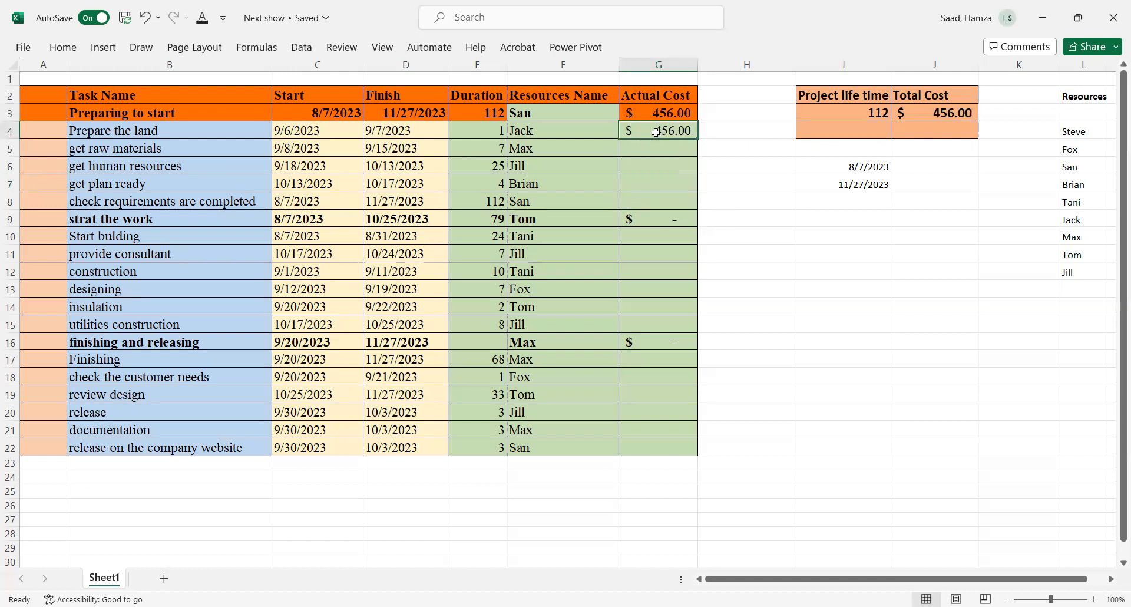
Step: Enter actual costs of 400, 2000, 300 and 5000 for the remaining four preparation tasks in G6, G5, G7 and G8
click(650, 165)
text(4)
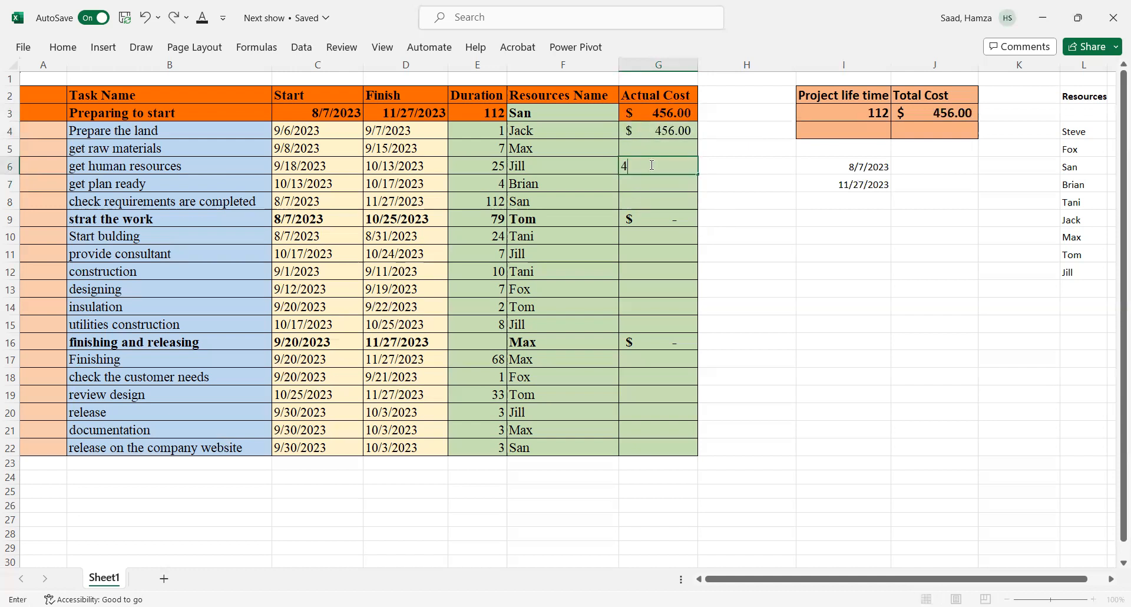
text(00)
click(653, 145)
text(2)
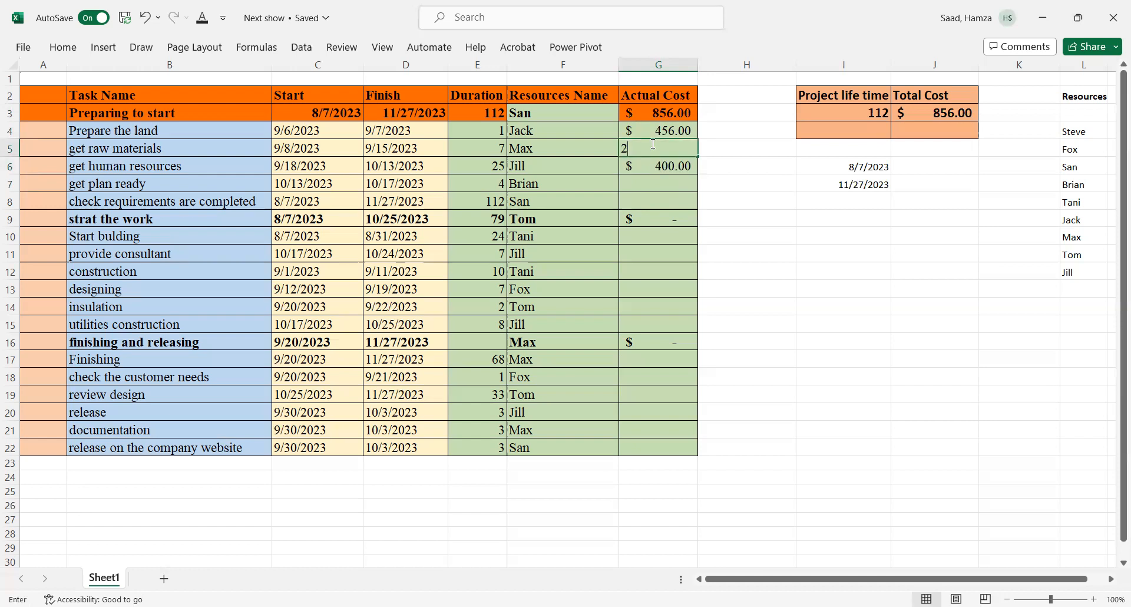
text(000)
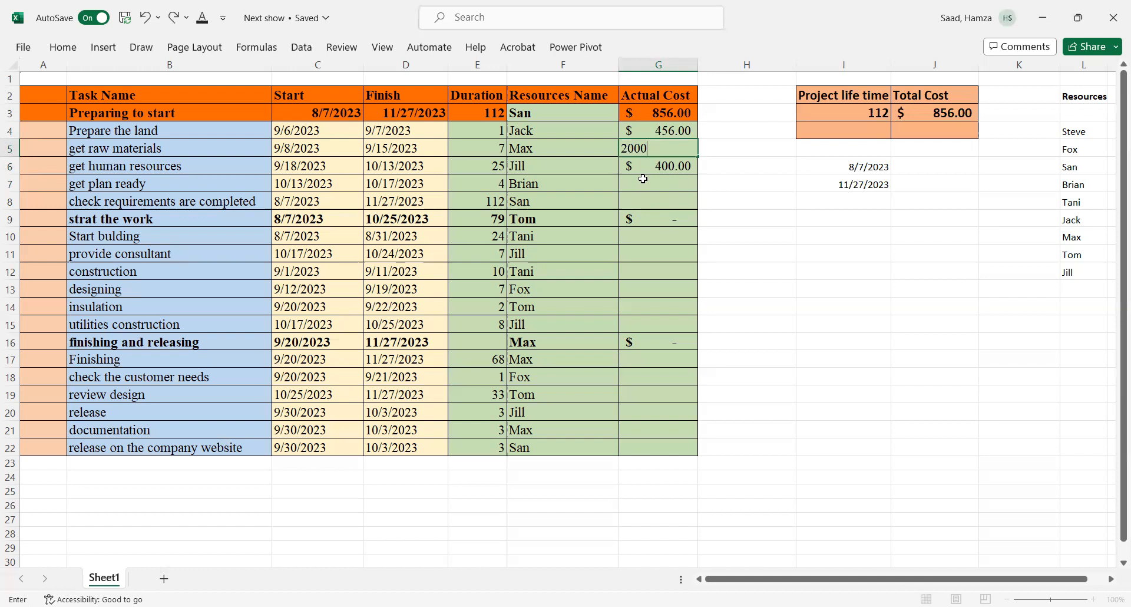
click(643, 178)
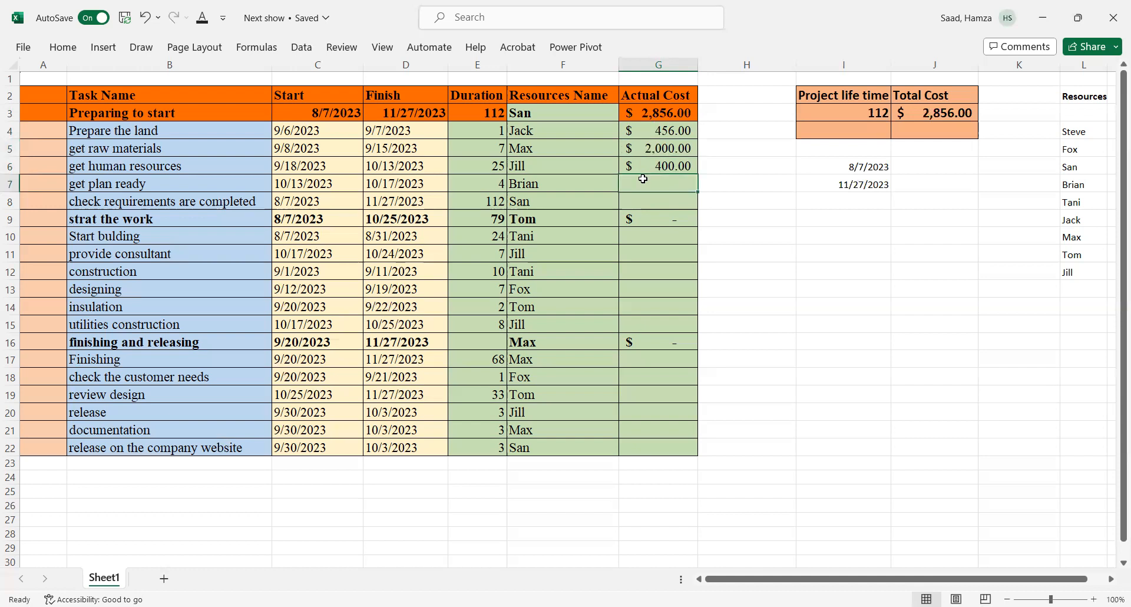
text(300)
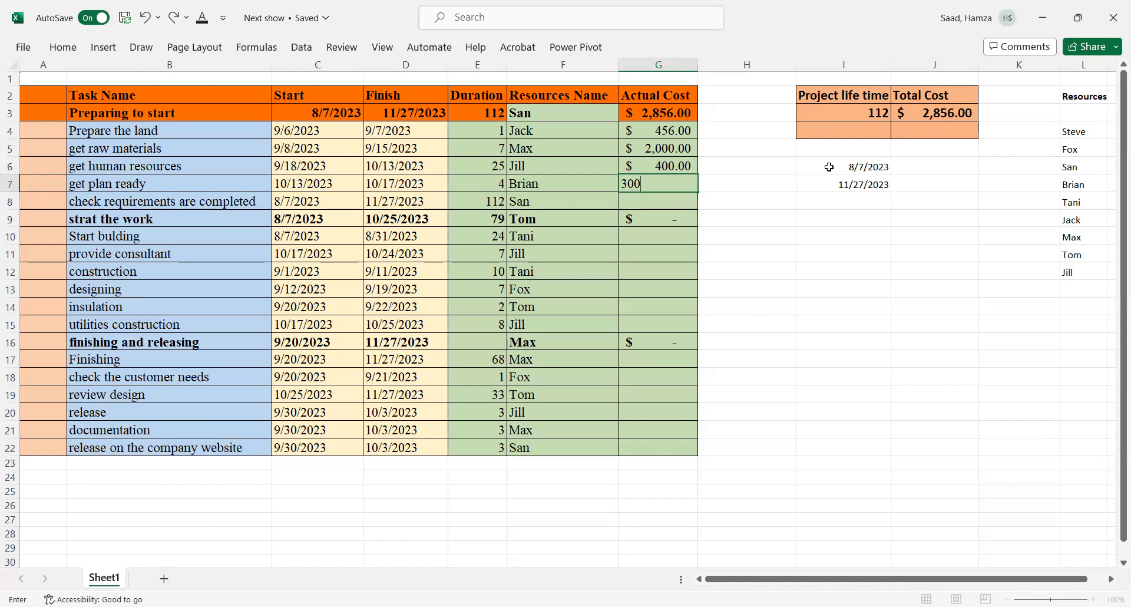
click(665, 201)
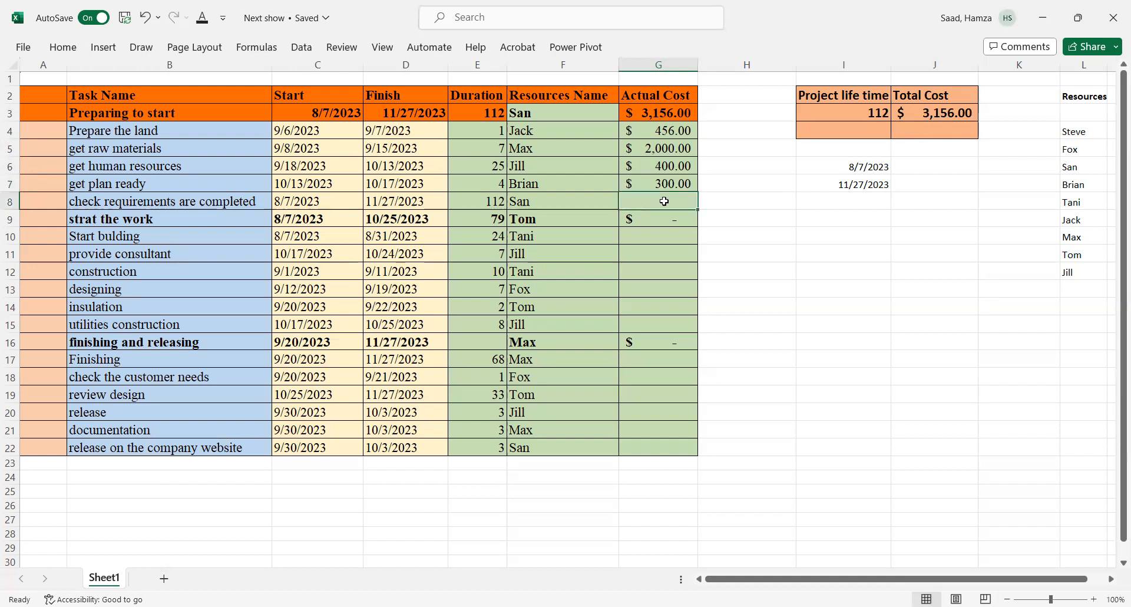
text(5000)
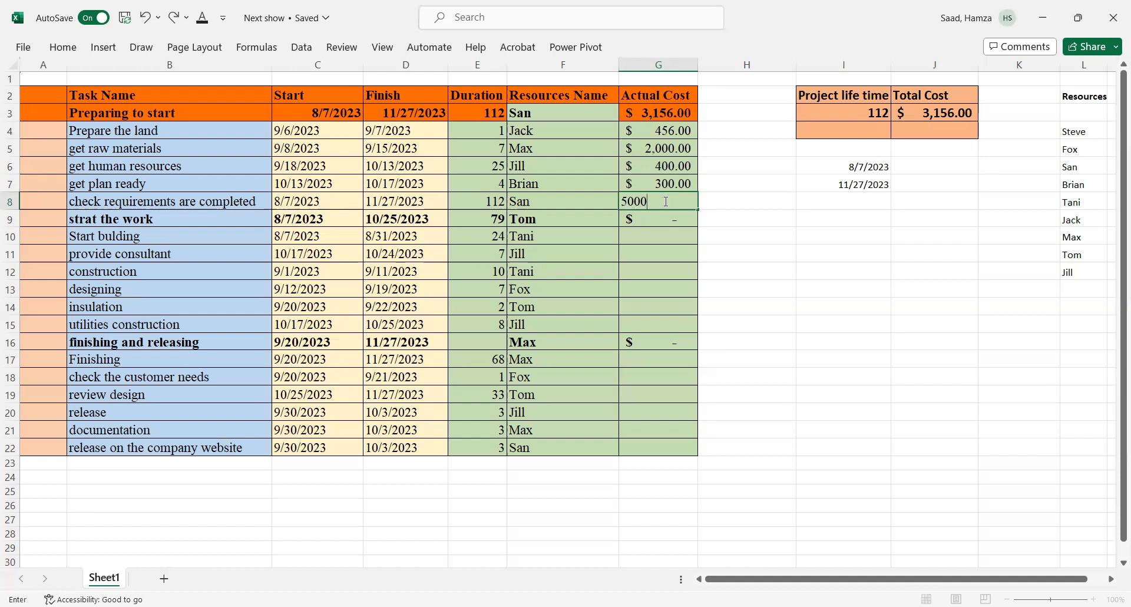
key(Return)
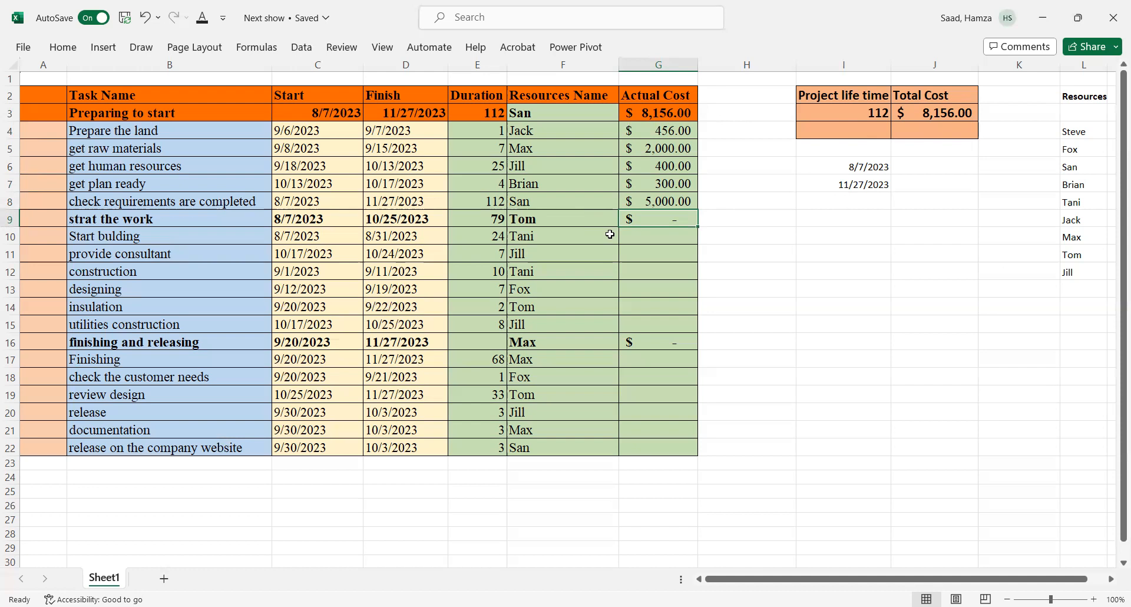
Step: Enter an actual cost of 100000 for 'Start bulding' and widen the Actual Cost column to fit
click(643, 237)
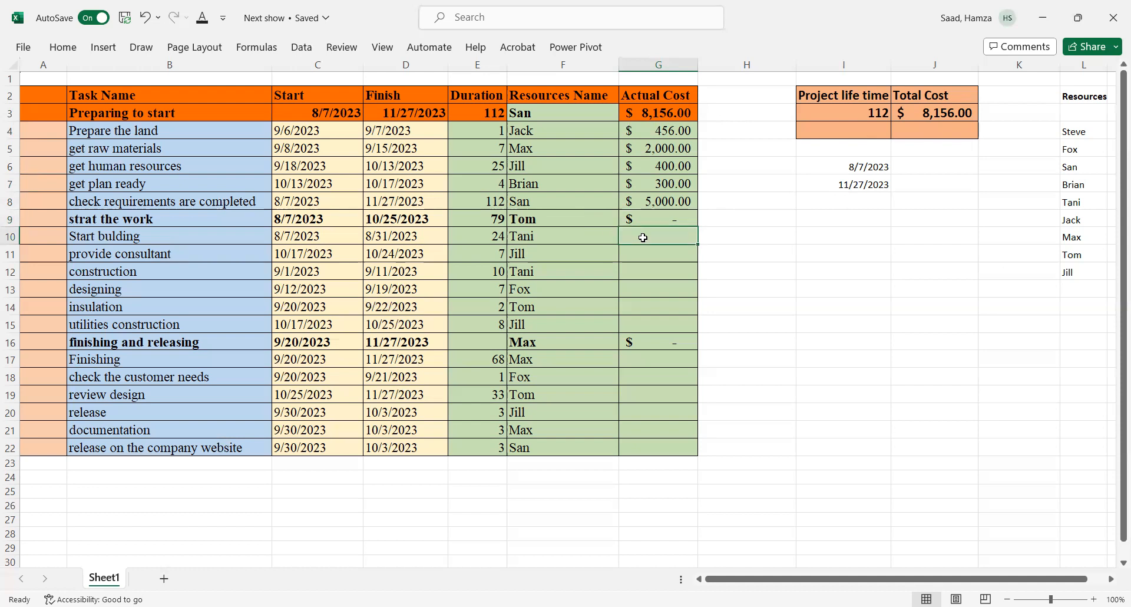
text(100000)
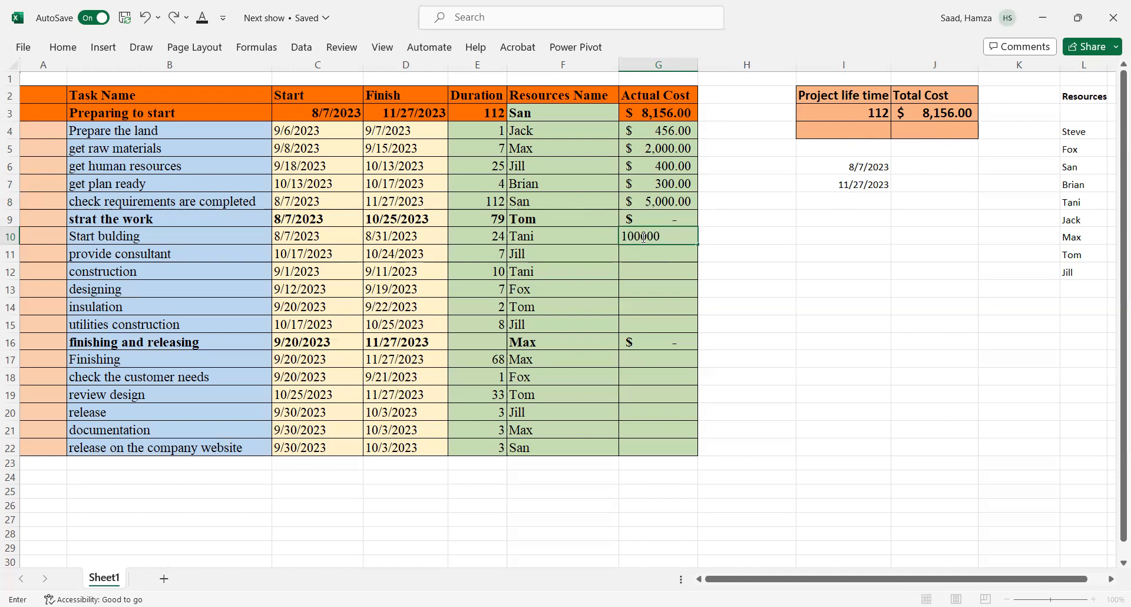
key(Return)
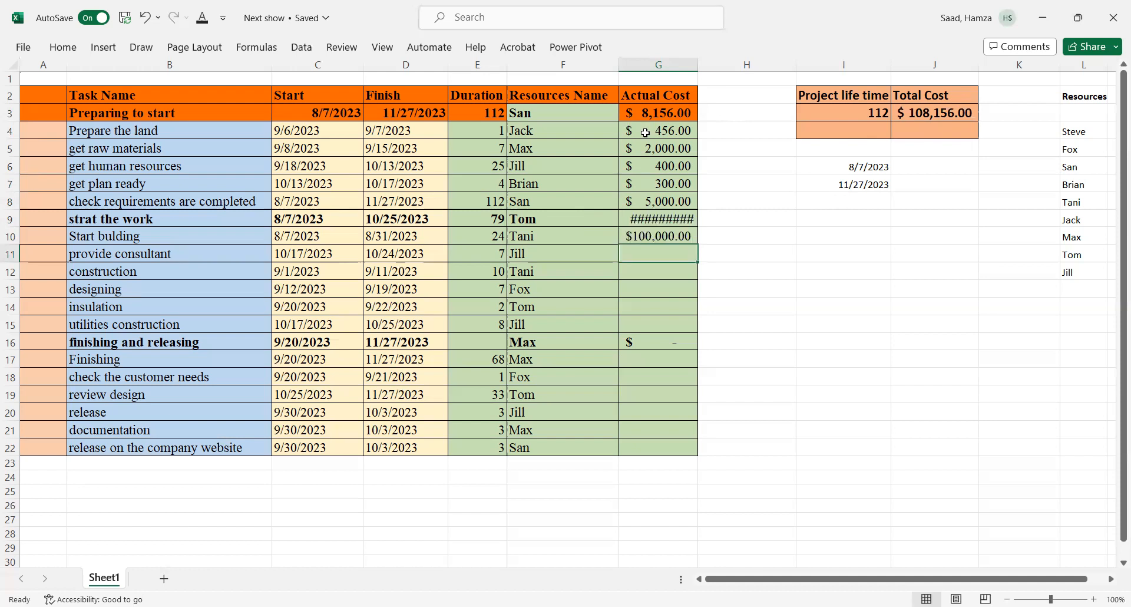
drag(707, 68, 722, 67)
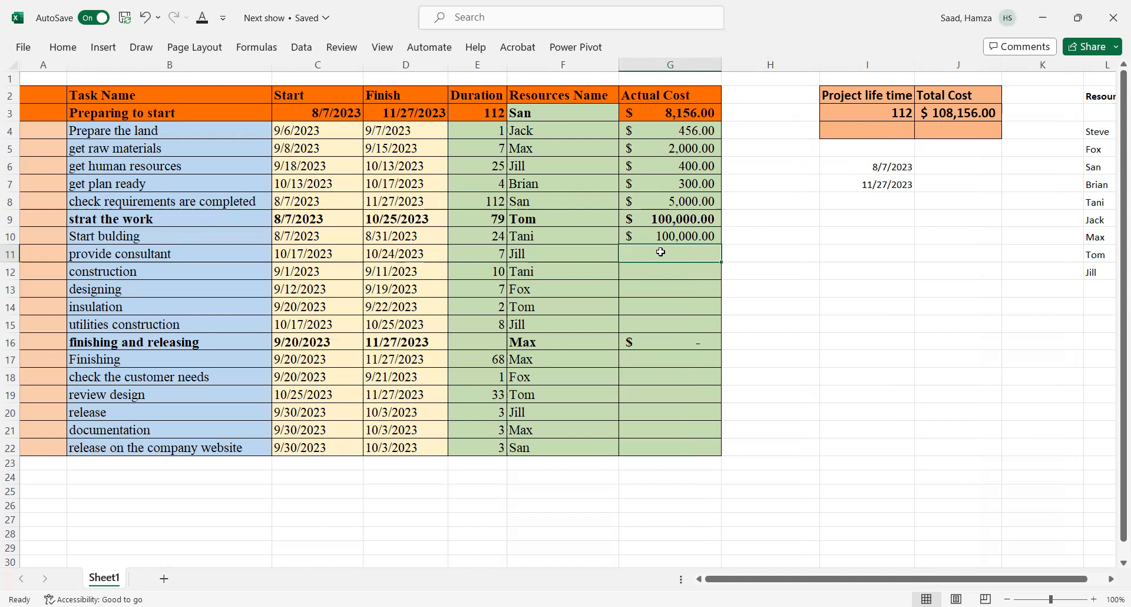
Step: Enter an actual cost of 0 for 'provide consultant'
text(0)
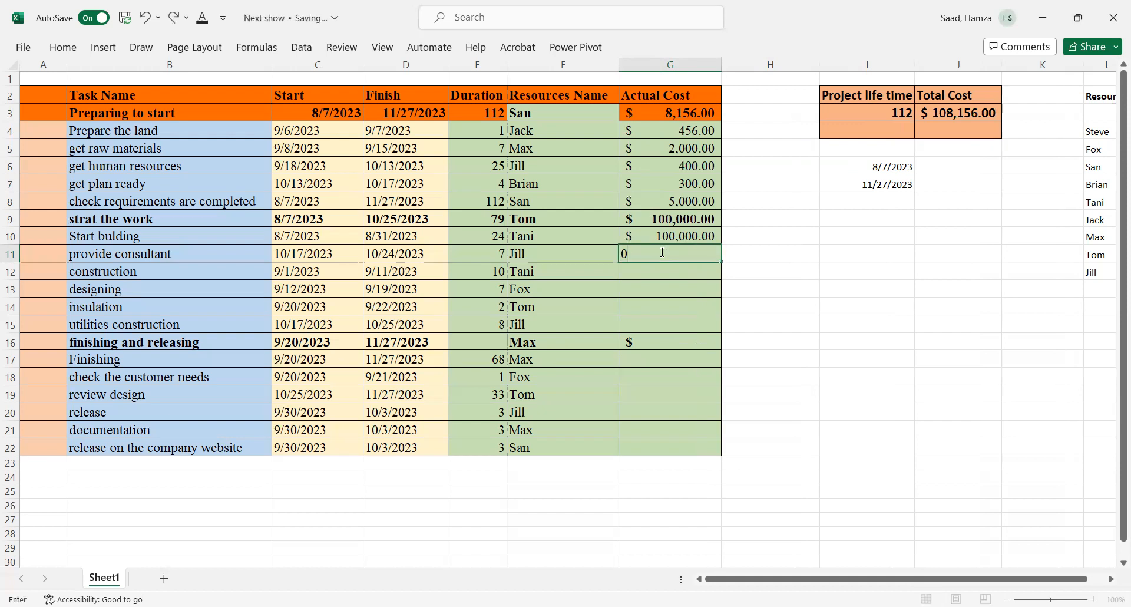
key(Return)
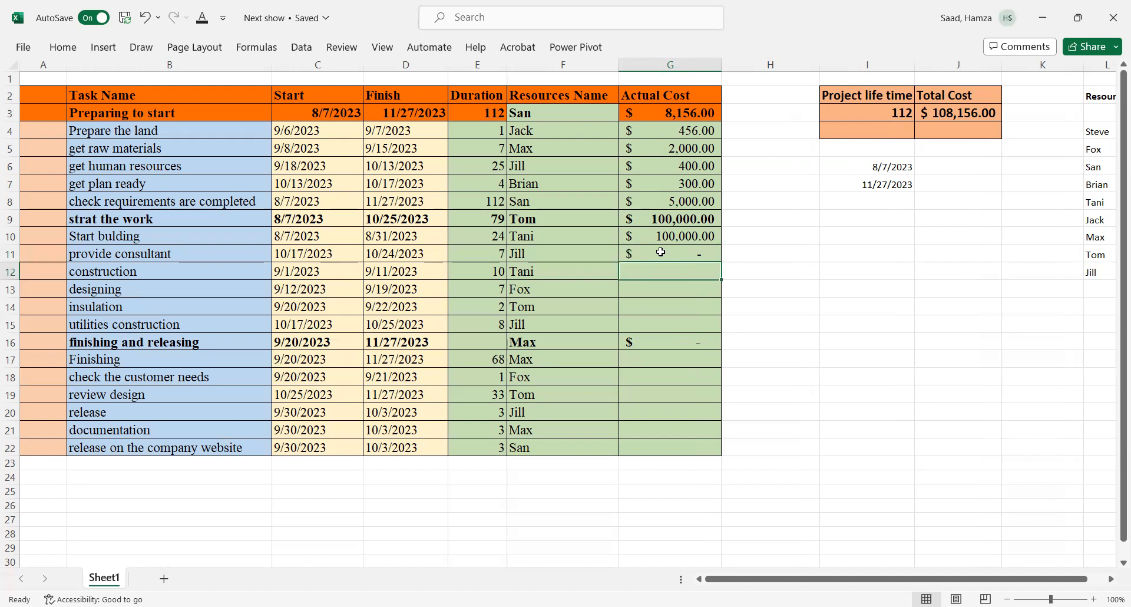
Step: Enter an actual cost of 1000000 for 'construction' and widen the Total Cost column to fit
text(1000000)
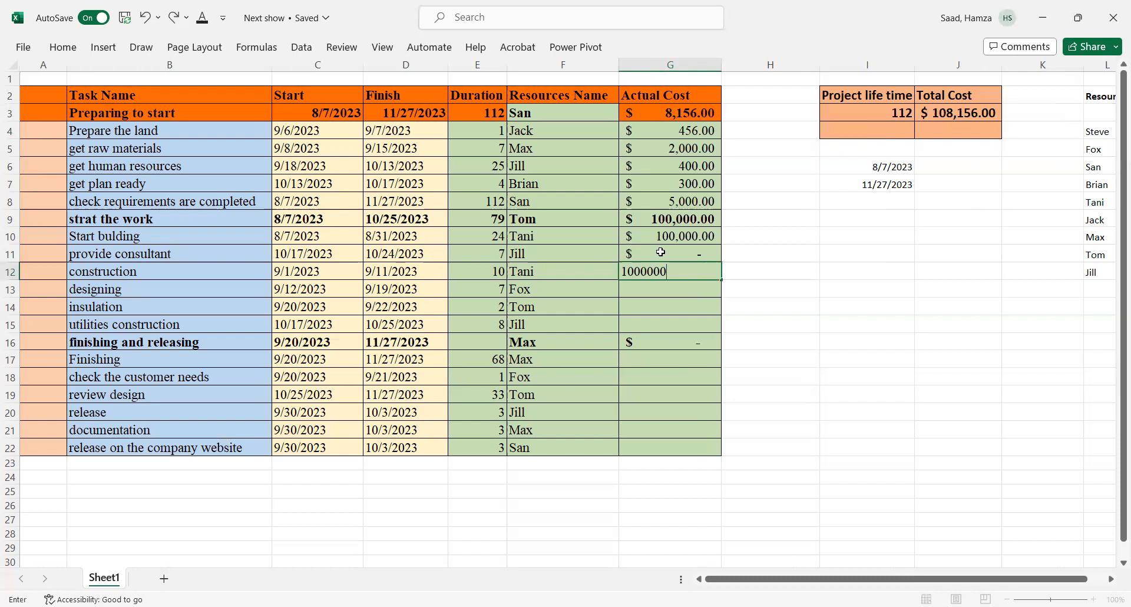
key(Return)
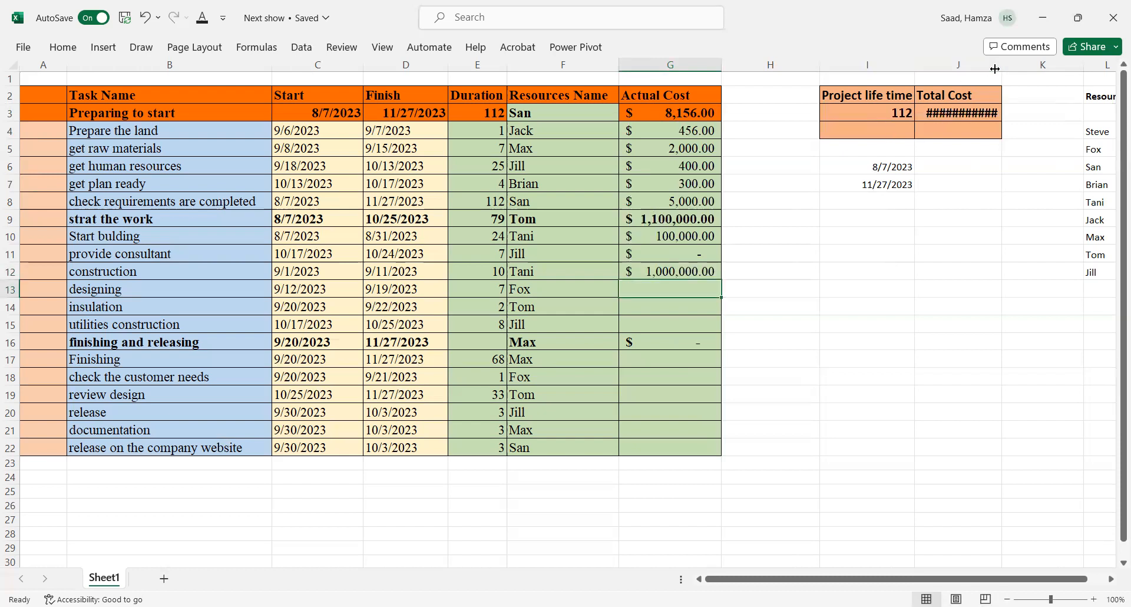
drag(1007, 67, 1029, 67)
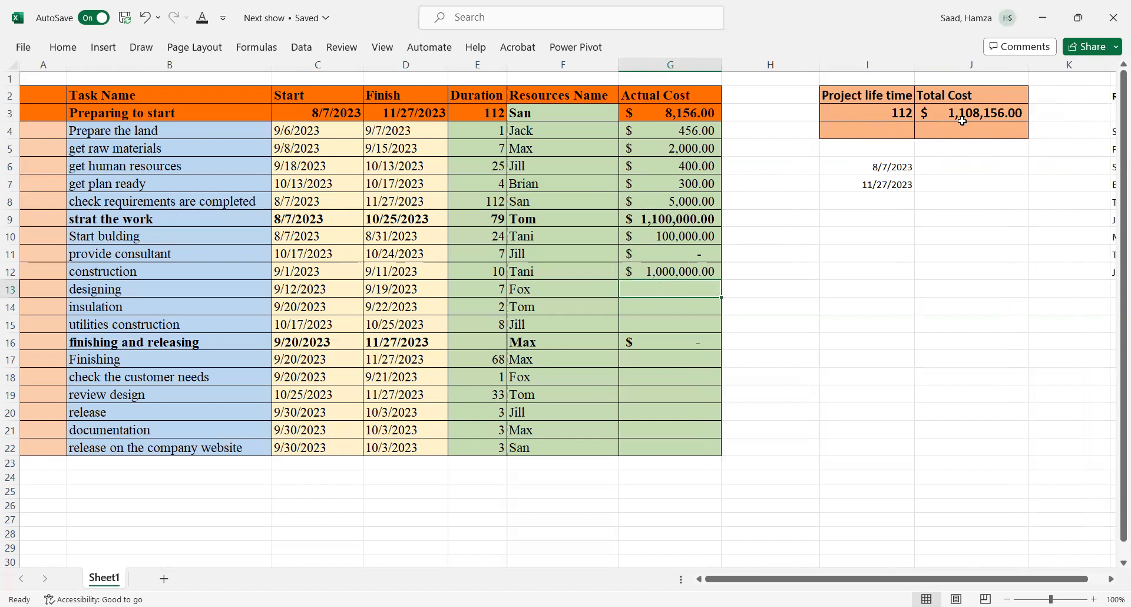
Step: Correct the 'construction' actual cost to 100000
double_click(679, 272)
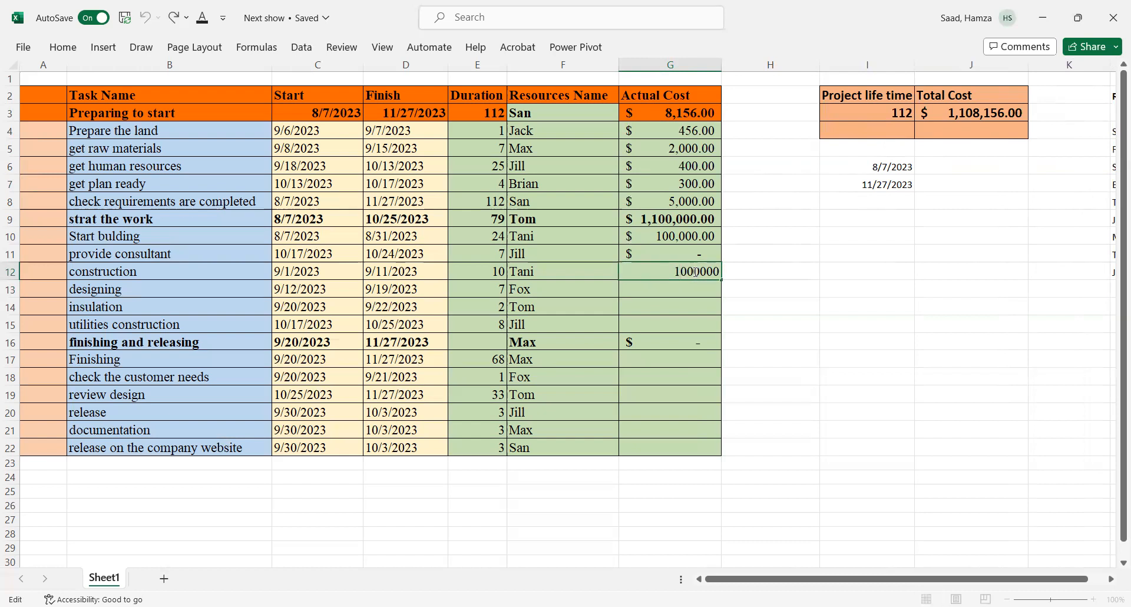
key(BackSpace)
click(654, 300)
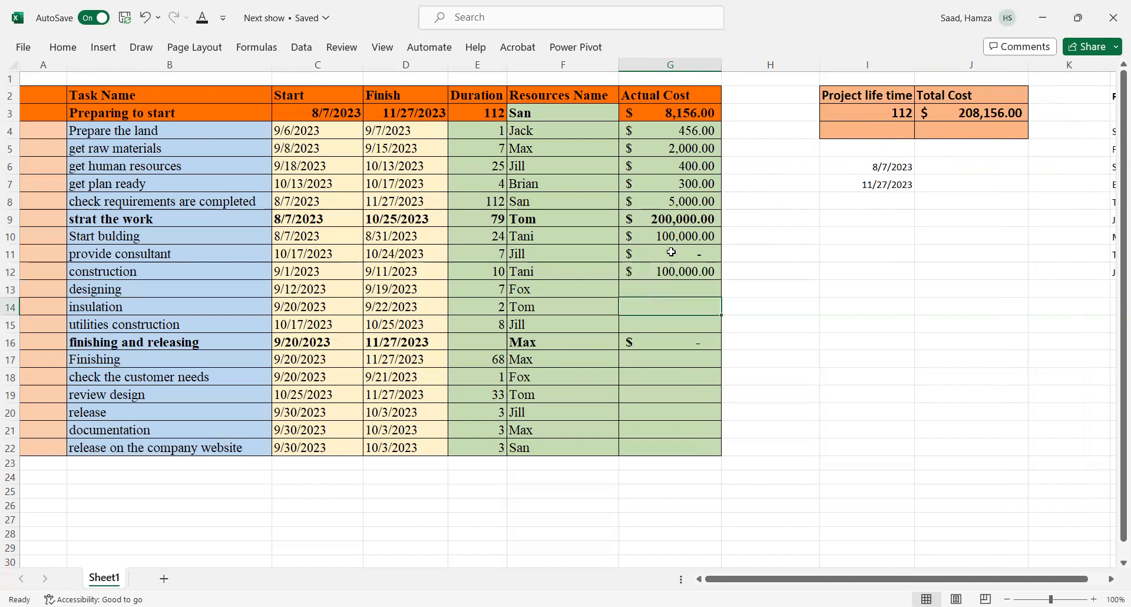
Step: Enter actual costs of 20000, 12000 and 10000 for 'designing', 'insulation' and 'utilities construction'
click(675, 287)
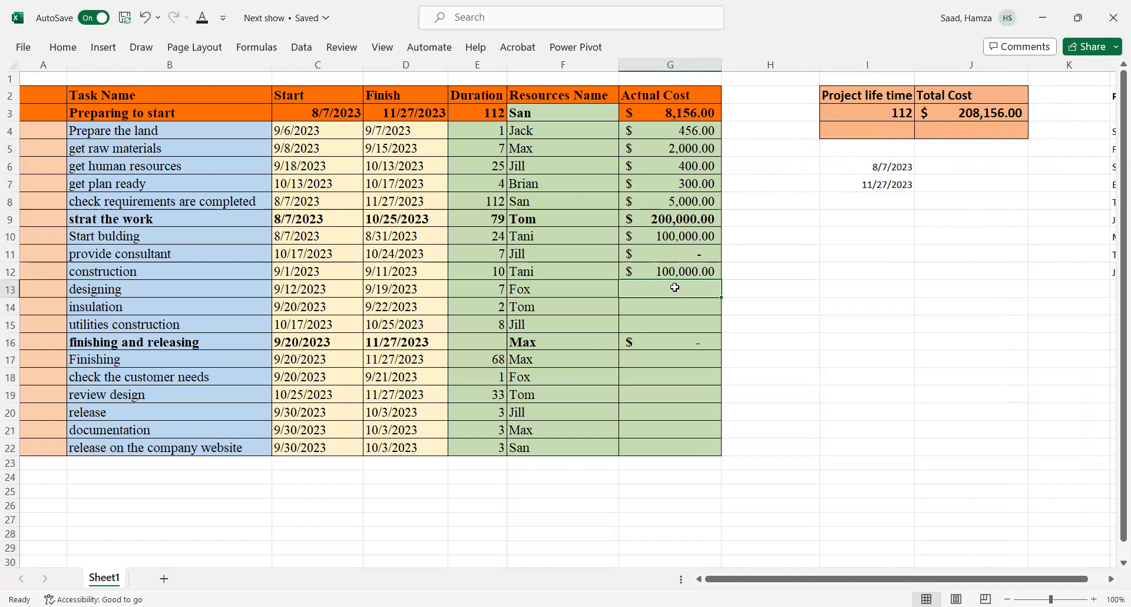
text(20000)
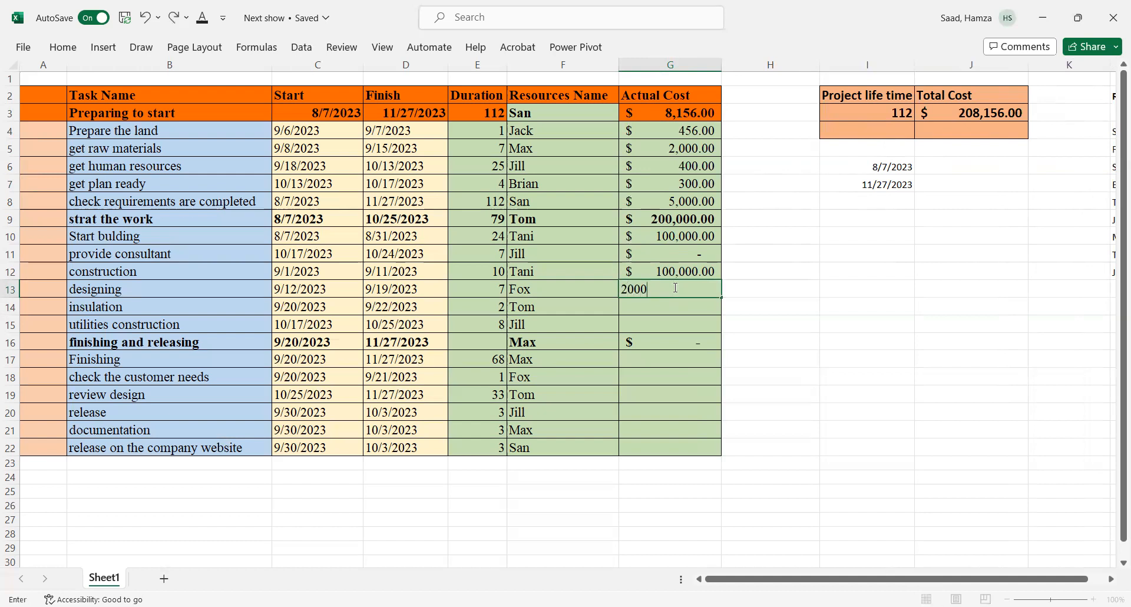
click(663, 307)
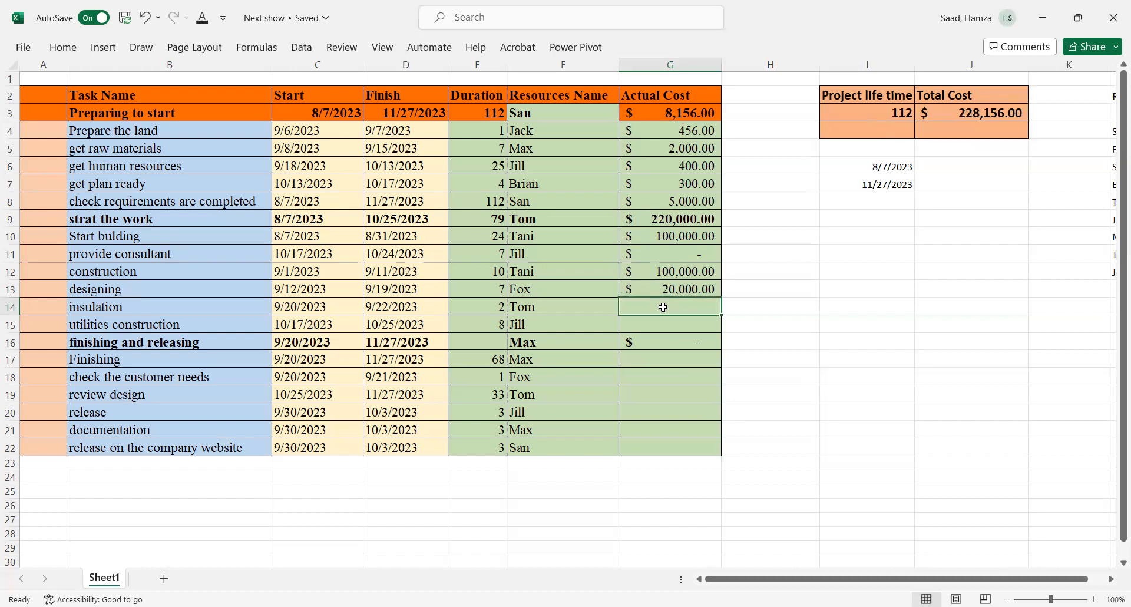
text(12000)
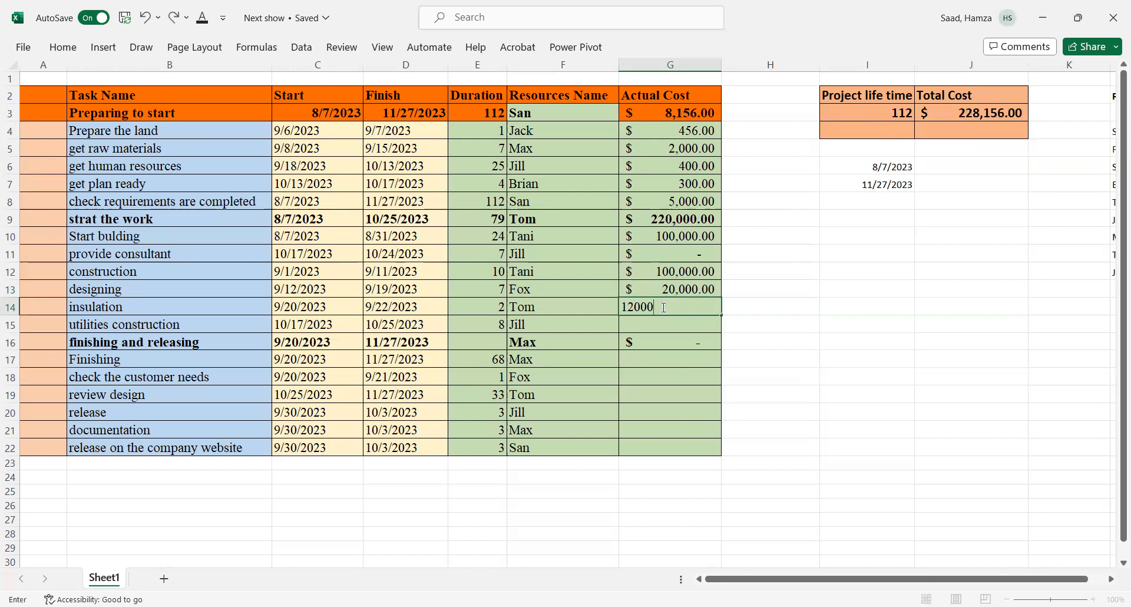
click(646, 324)
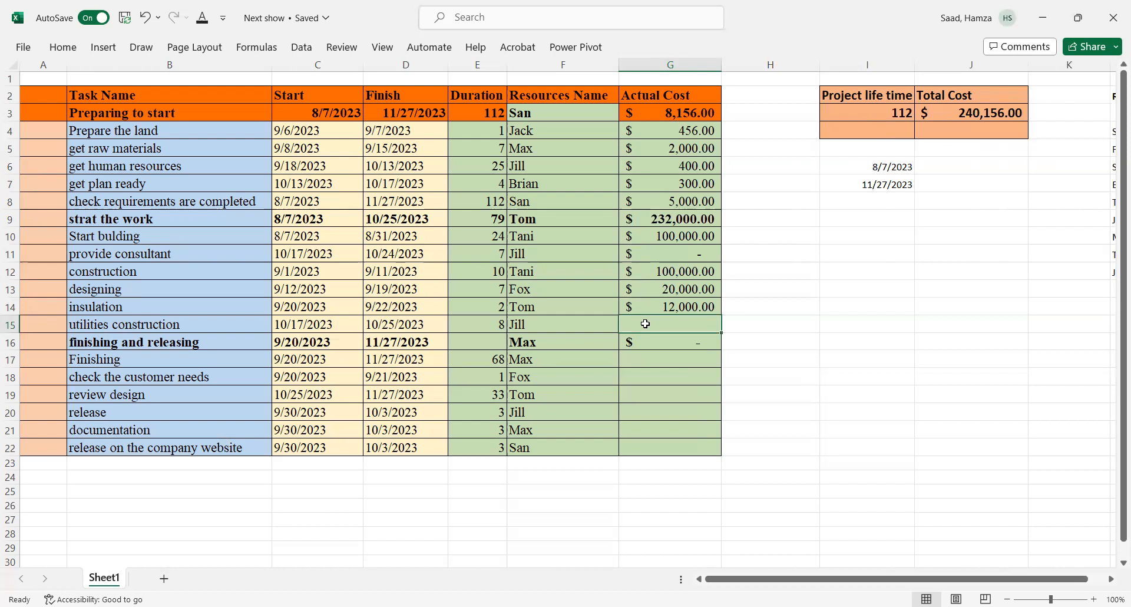
text(10000)
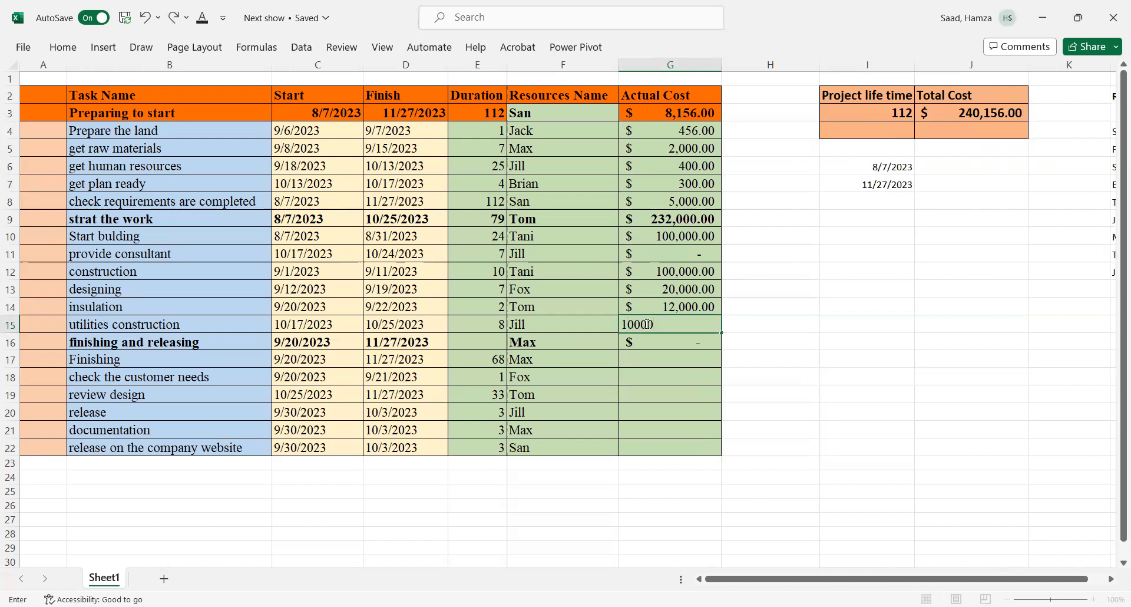
key(Return)
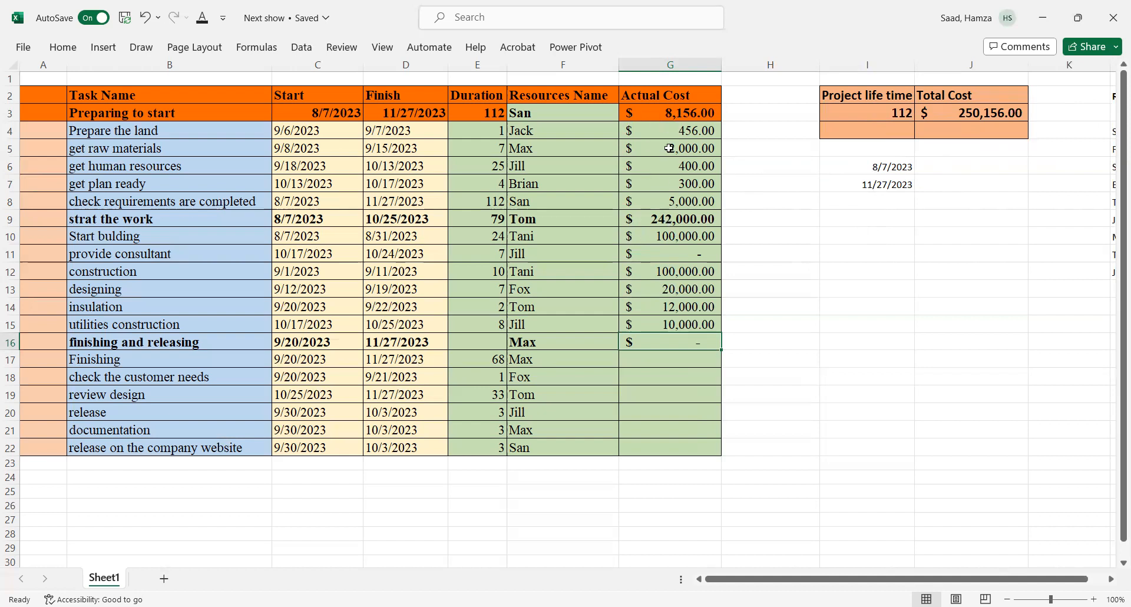
Step: Enter an actual cost of 20000 for 'Finishing'
click(672, 358)
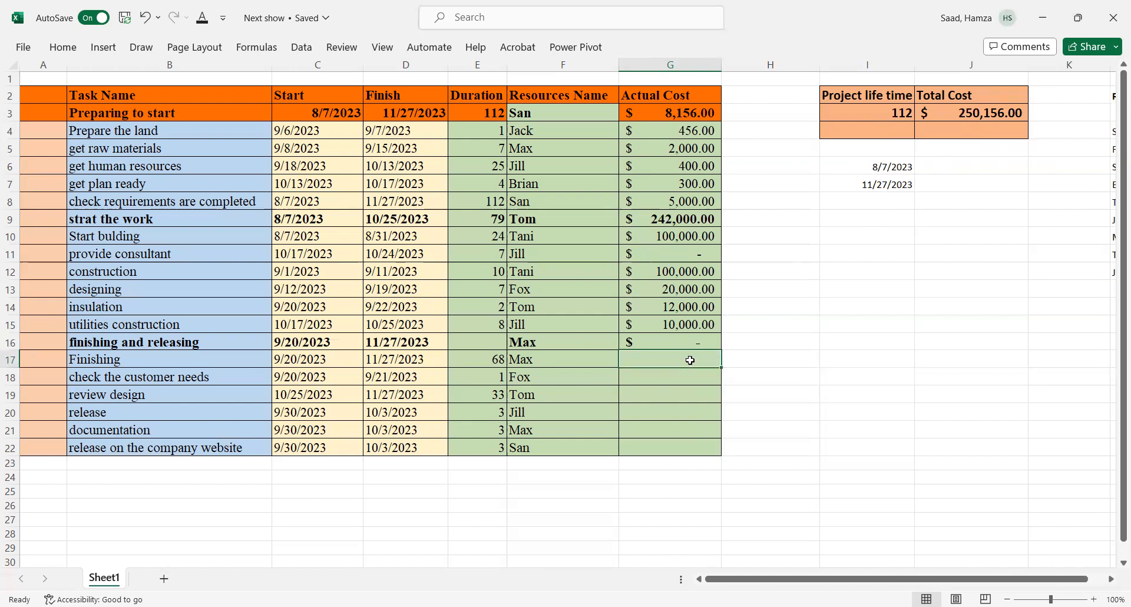
text(200000)
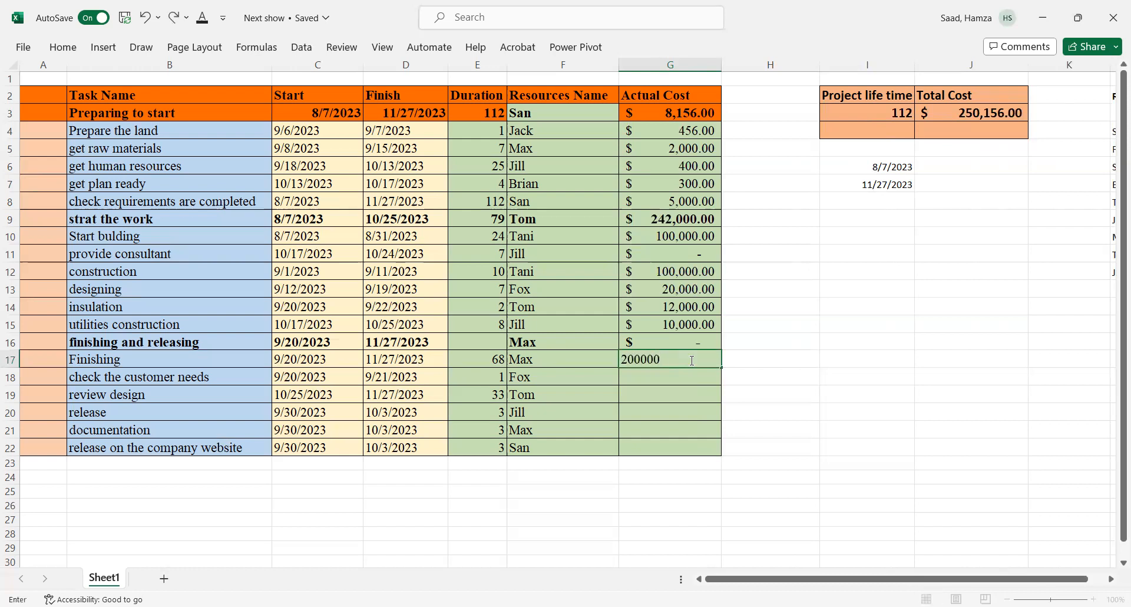
key(BackSpace)
key(Return)
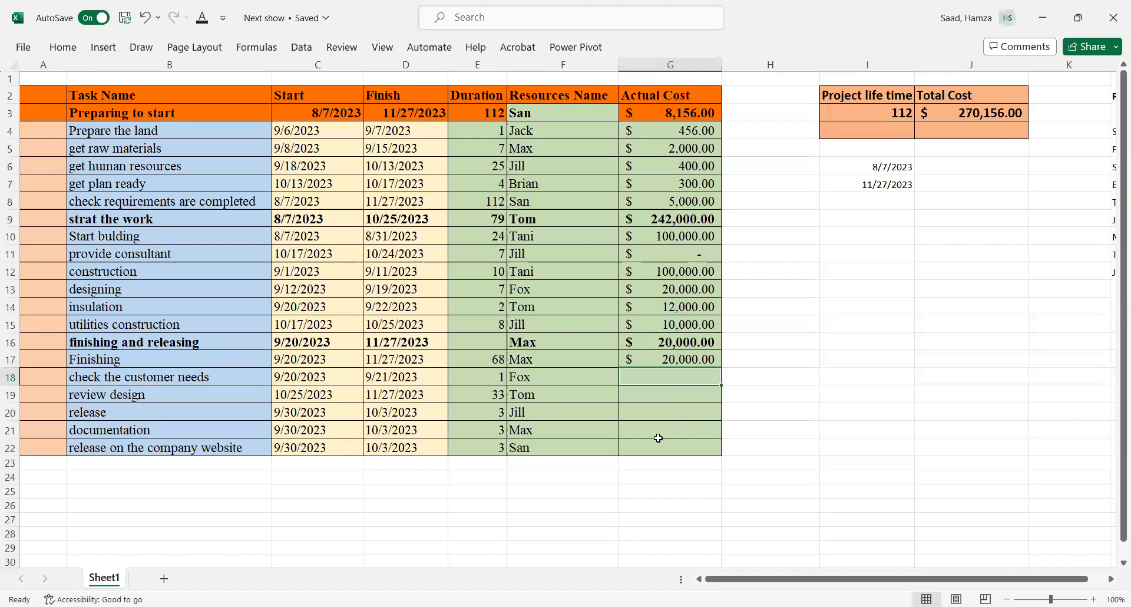
Step: Enter actual costs of 5000, 10000, 1000 and 200 for 'review design', 'release', 'documentation' and 'release on the company website'
click(663, 394)
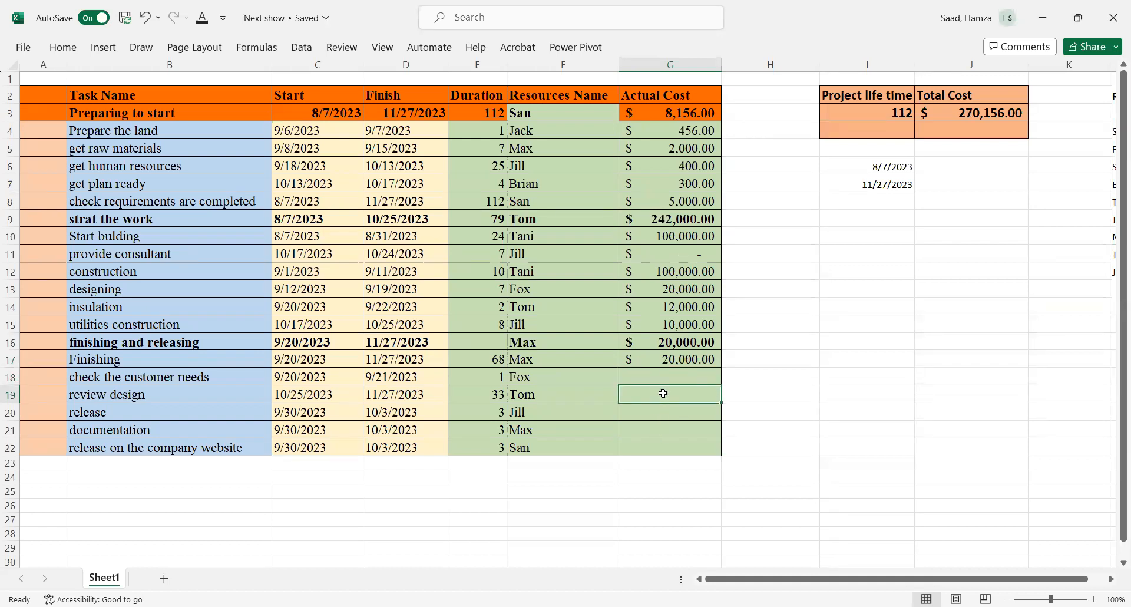
text(5000)
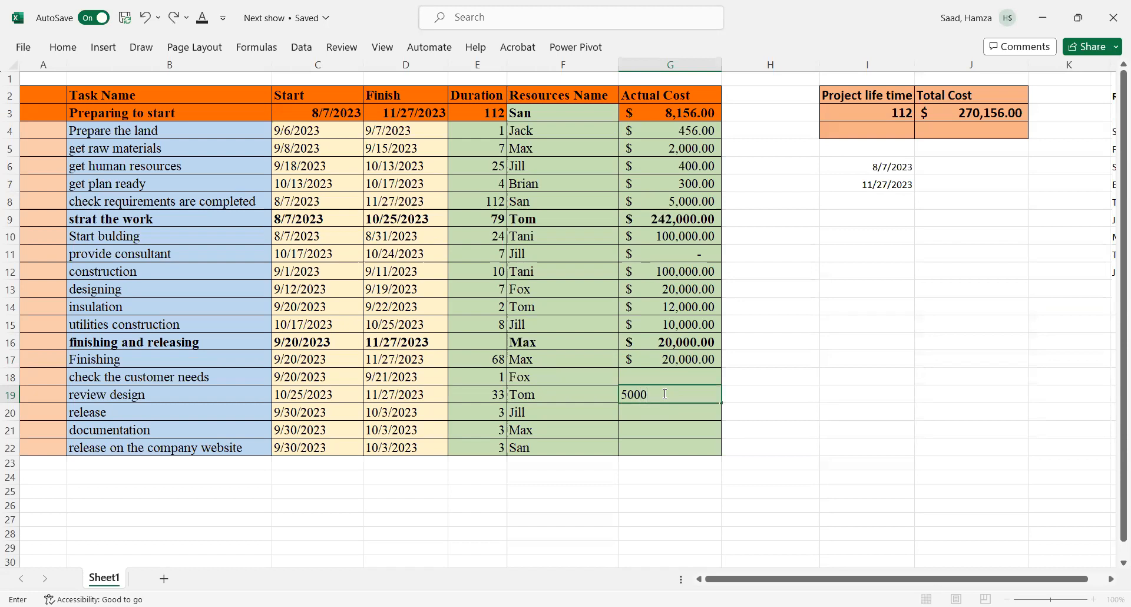
key(Return)
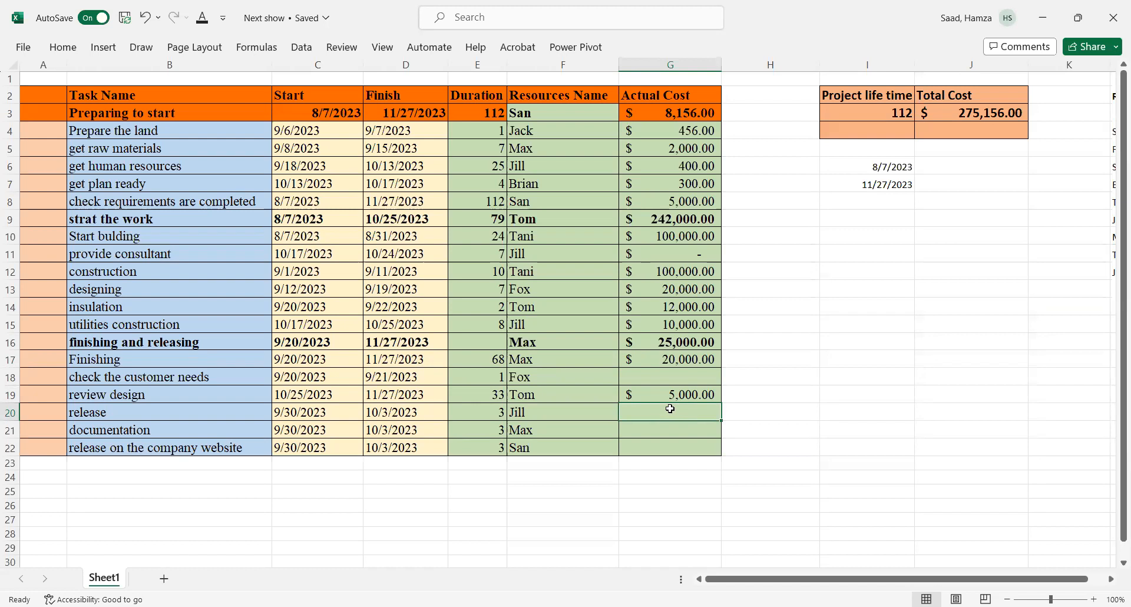
text(10000)
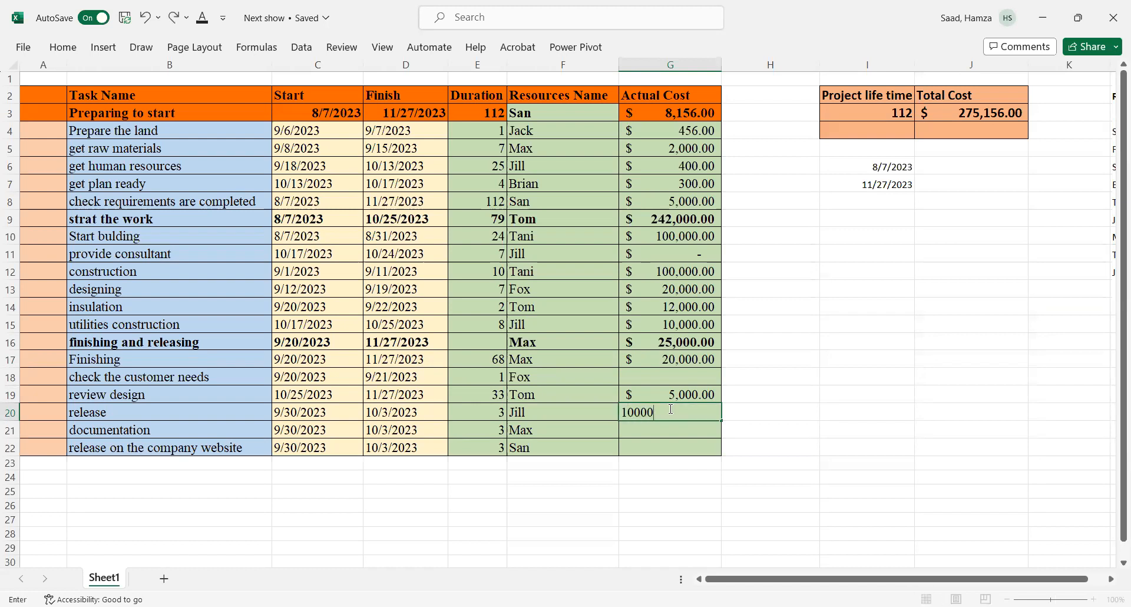
key(Return)
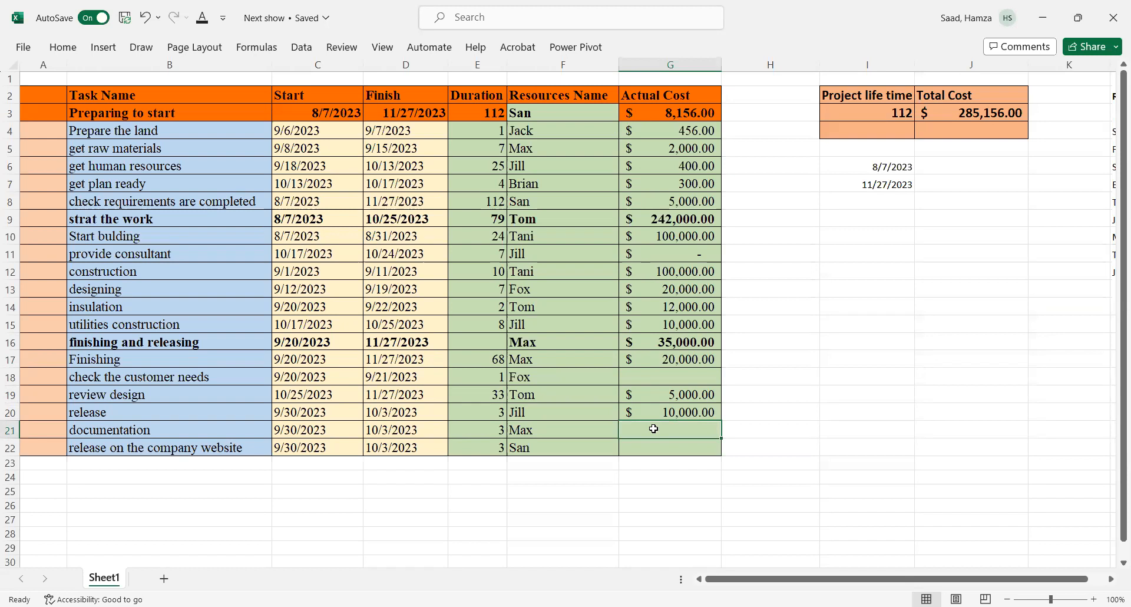
text(1000)
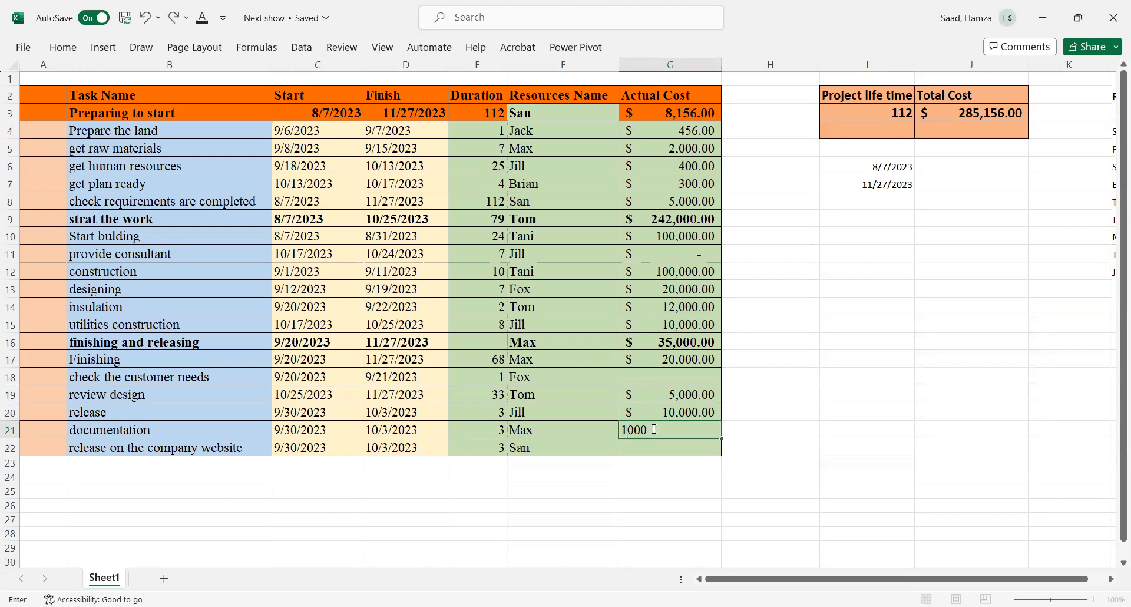
key(Return)
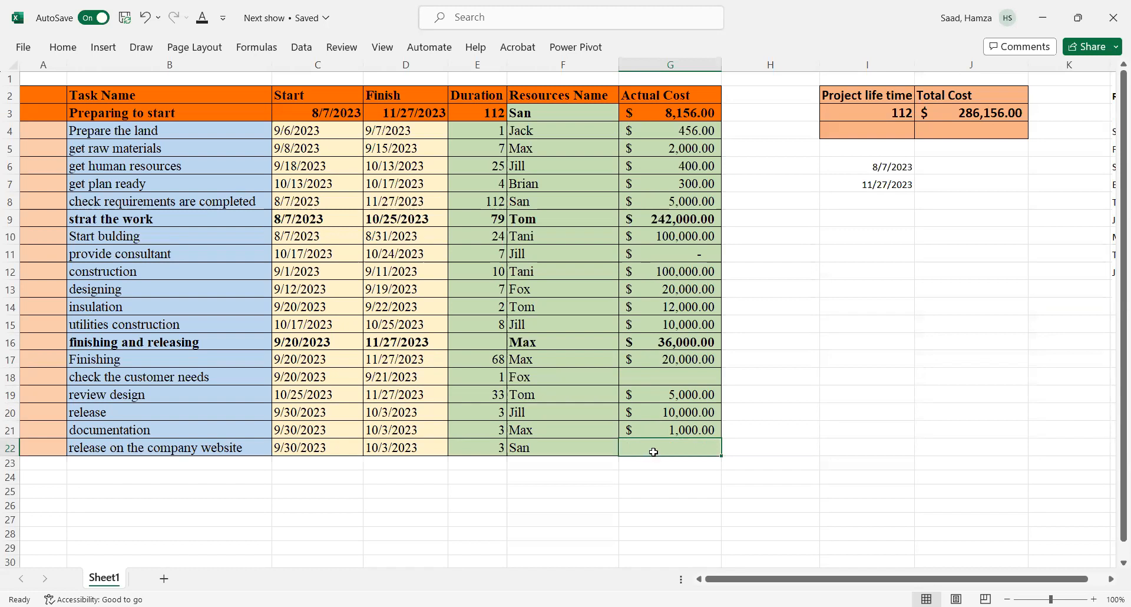
text(2000)
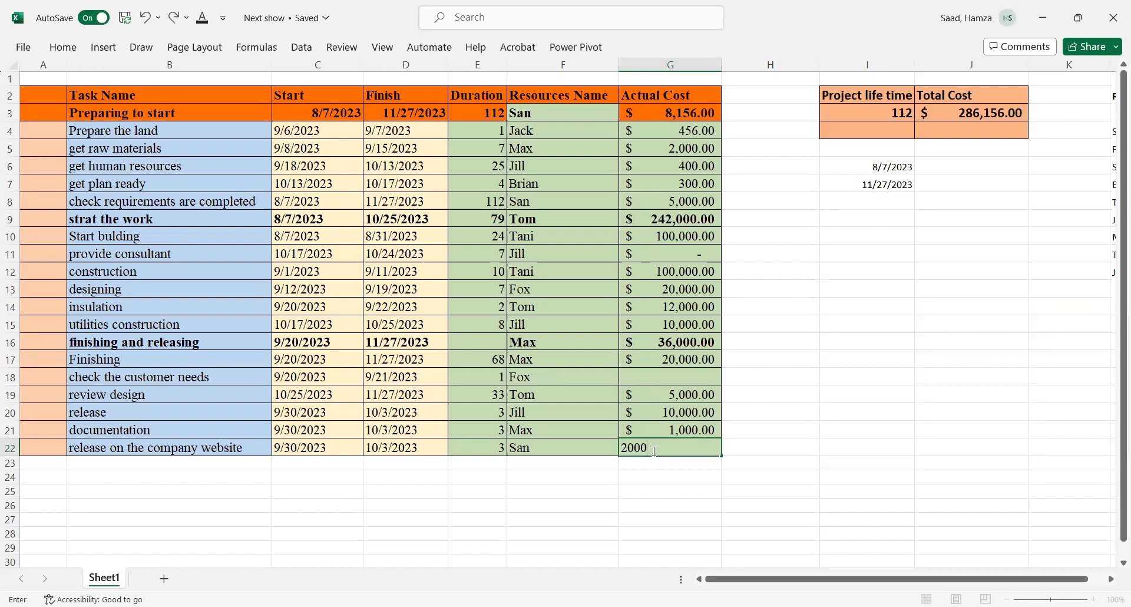
key(BackSpace)
click(657, 377)
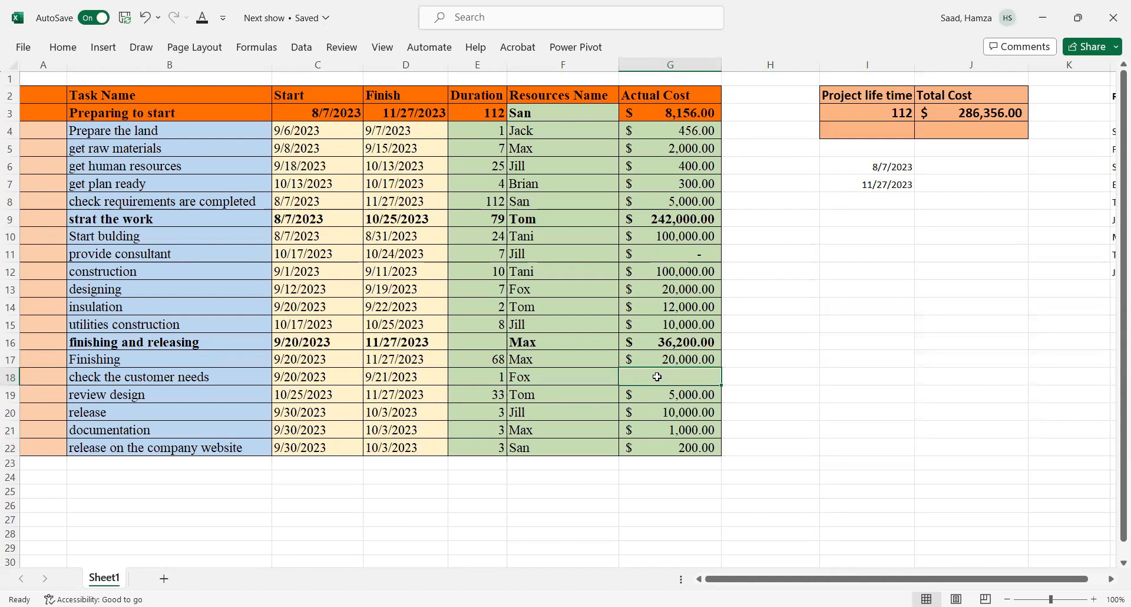
Step: Enter an actual cost of 0 for 'check the customer needs'
text(0)
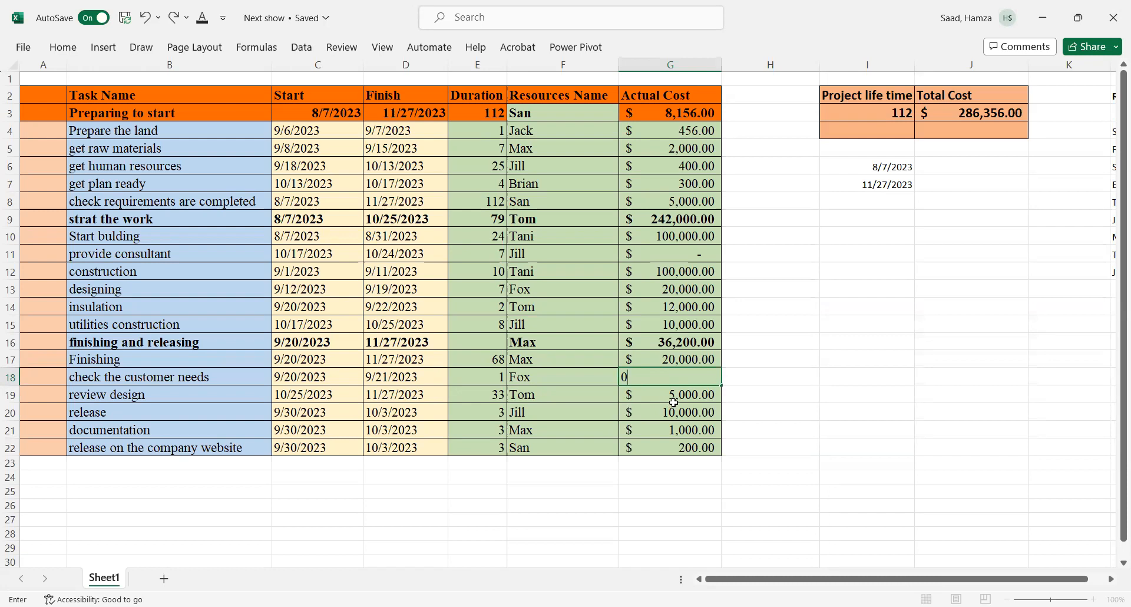
key(Return)
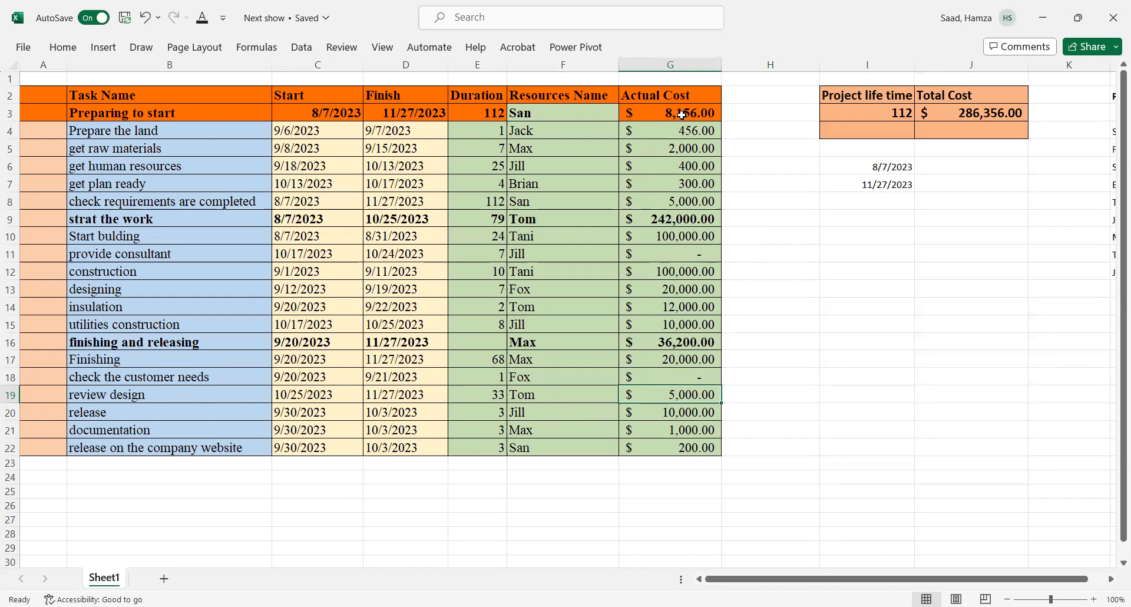
click(995, 112)
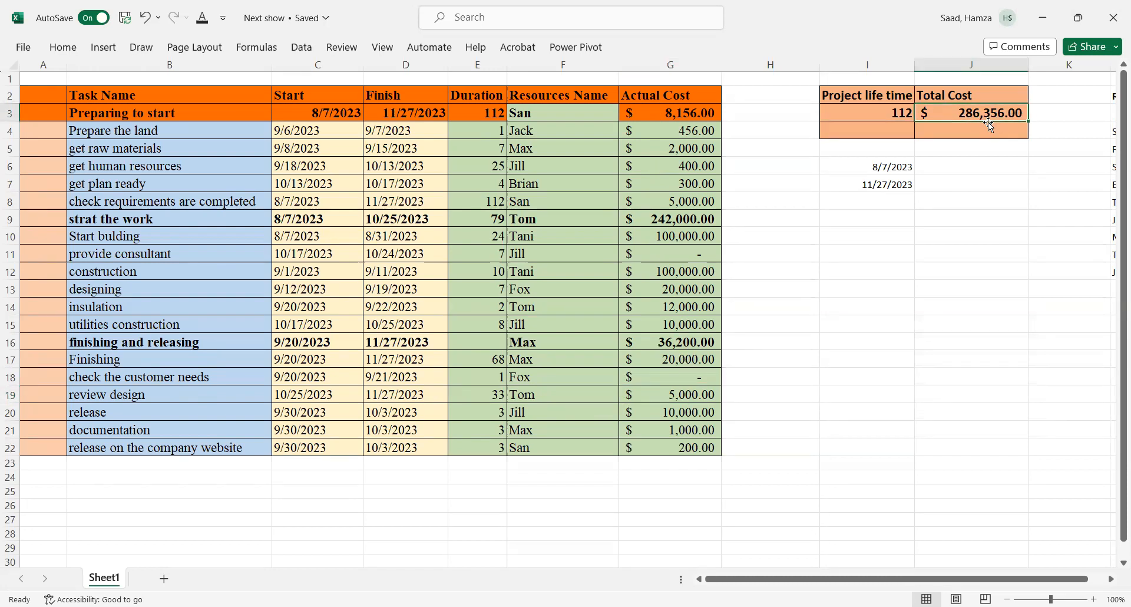
Step: Add the header 'WBS' above the first column of the task table
click(45, 94)
text(W)
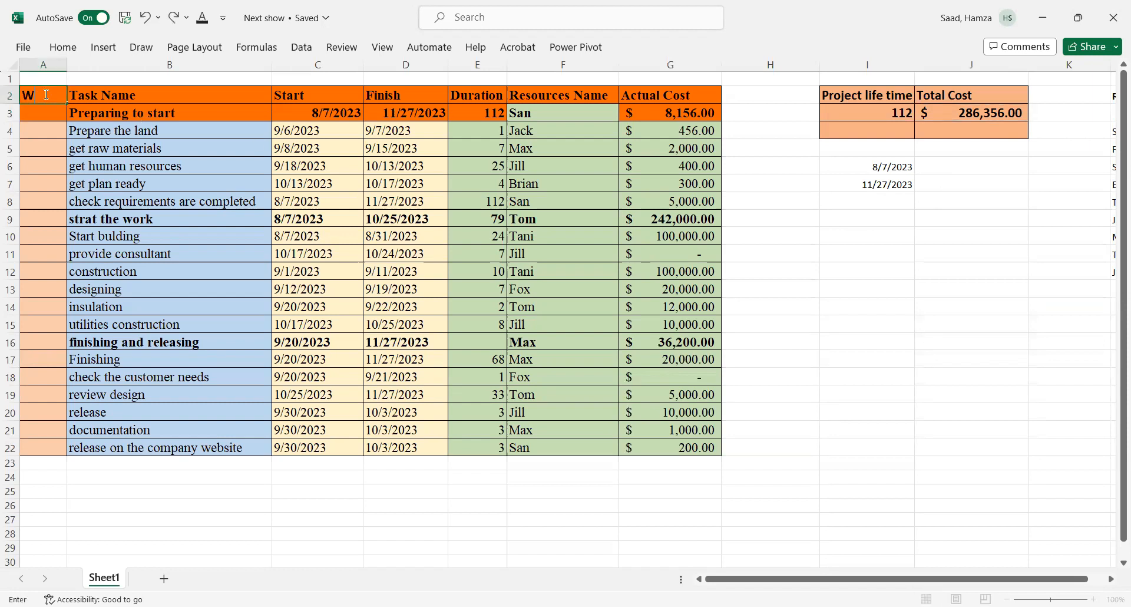
text(BS)
click(45, 114)
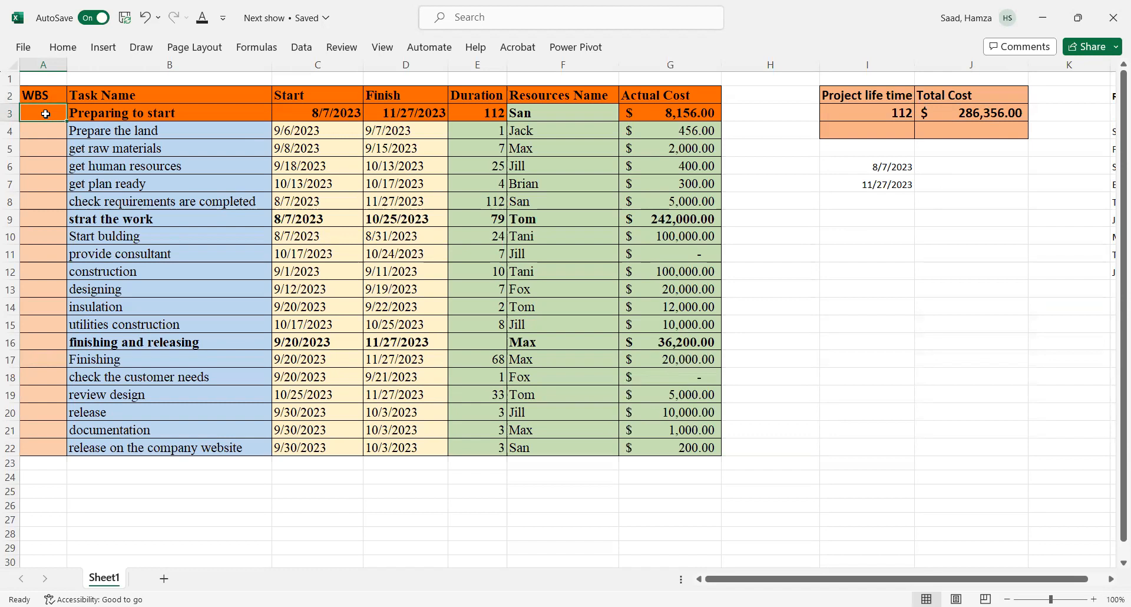
Step: Number 'Preparing to start' as 1 in the WBS column and its five tasks 1.1 to 1.5
text(1)
key(Return)
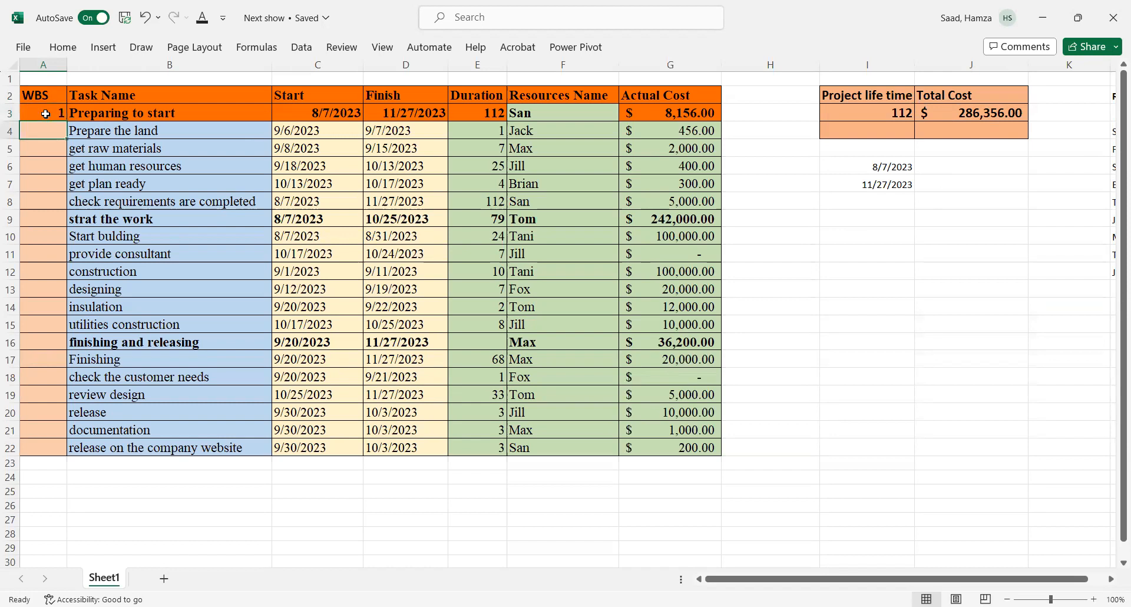
text(1.1)
key(Return)
text(1.2)
key(Return)
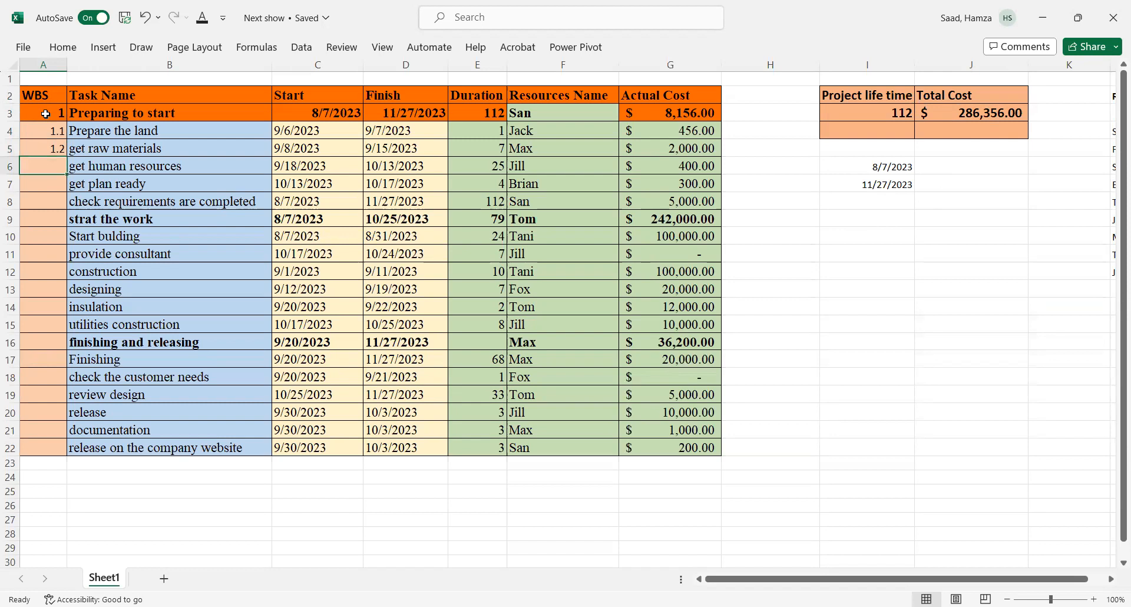
text(1.3)
key(Return)
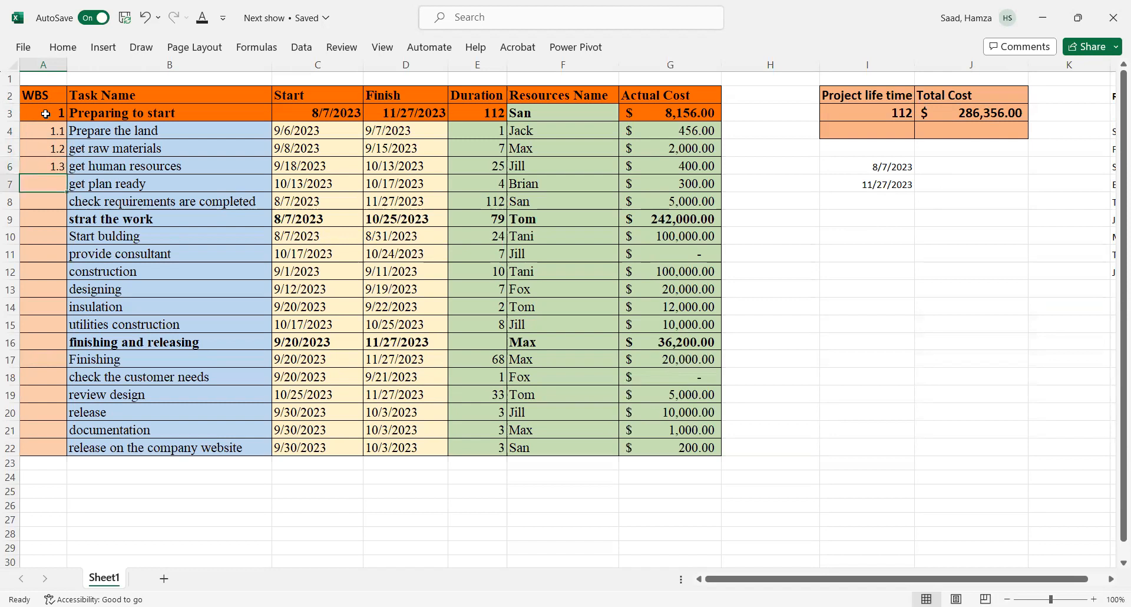
text(1.4)
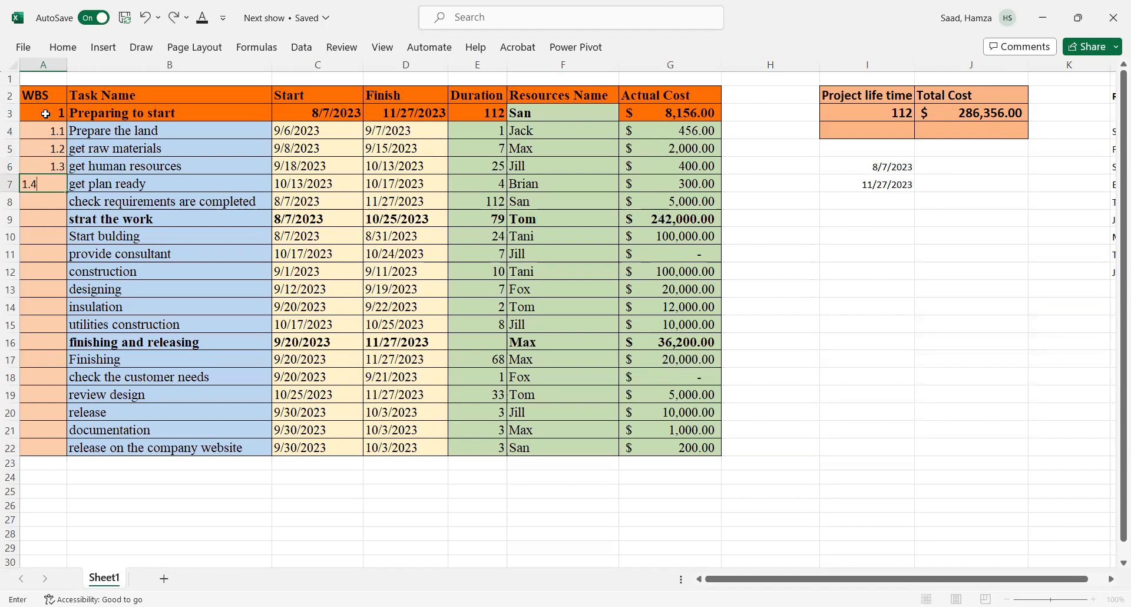
key(Return)
text(1.5)
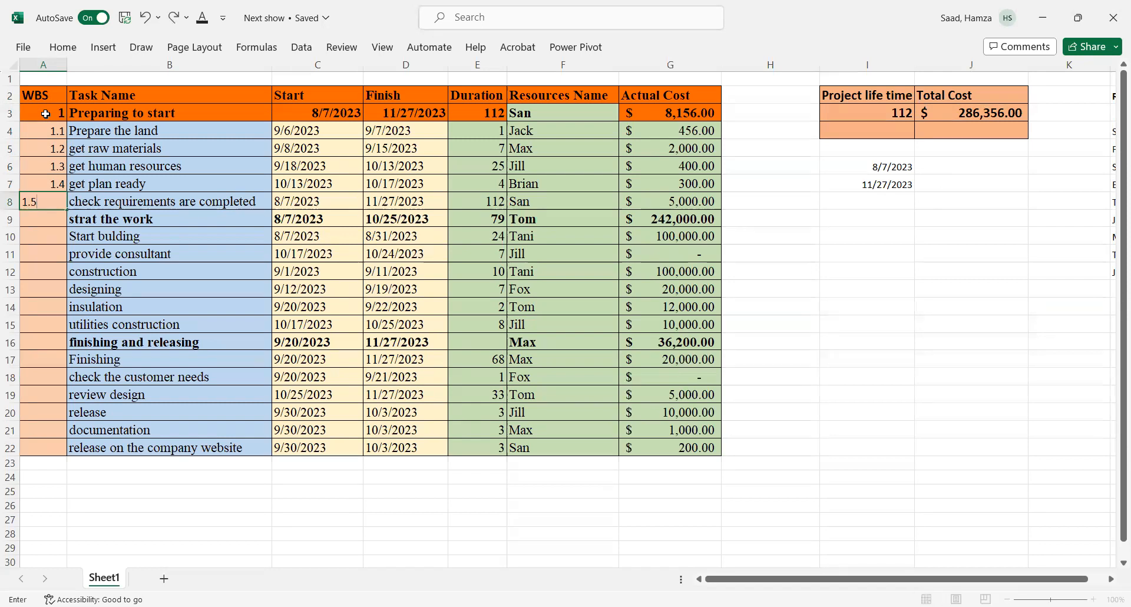
key(Return)
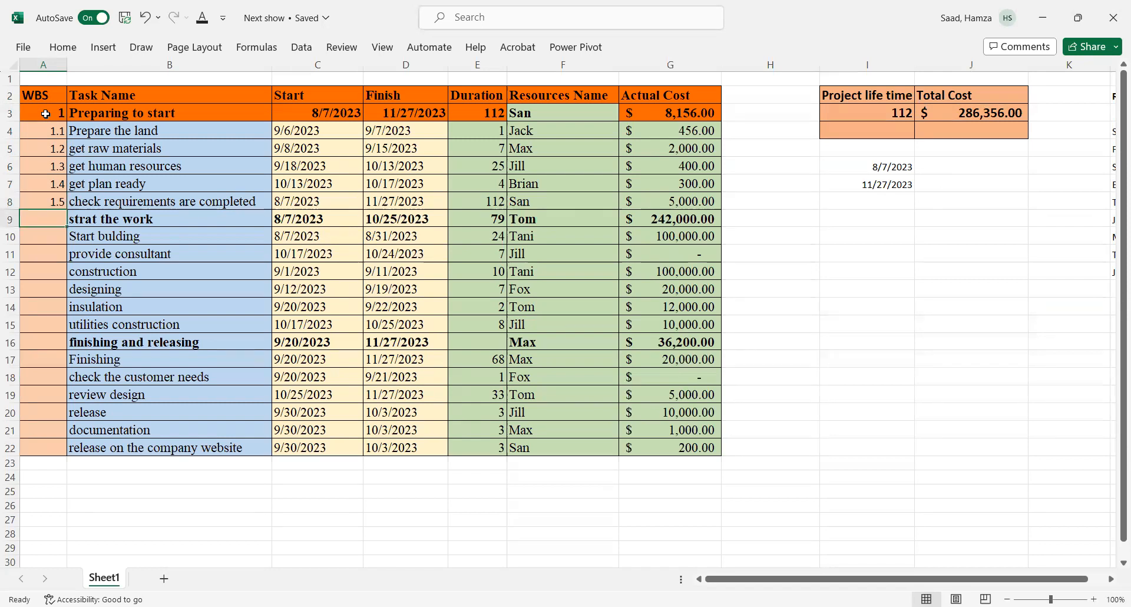
Step: Number 'strat the work' as 2 and its first three tasks 2.1, 2.2 and 2.3 in the WBS column
text(2)
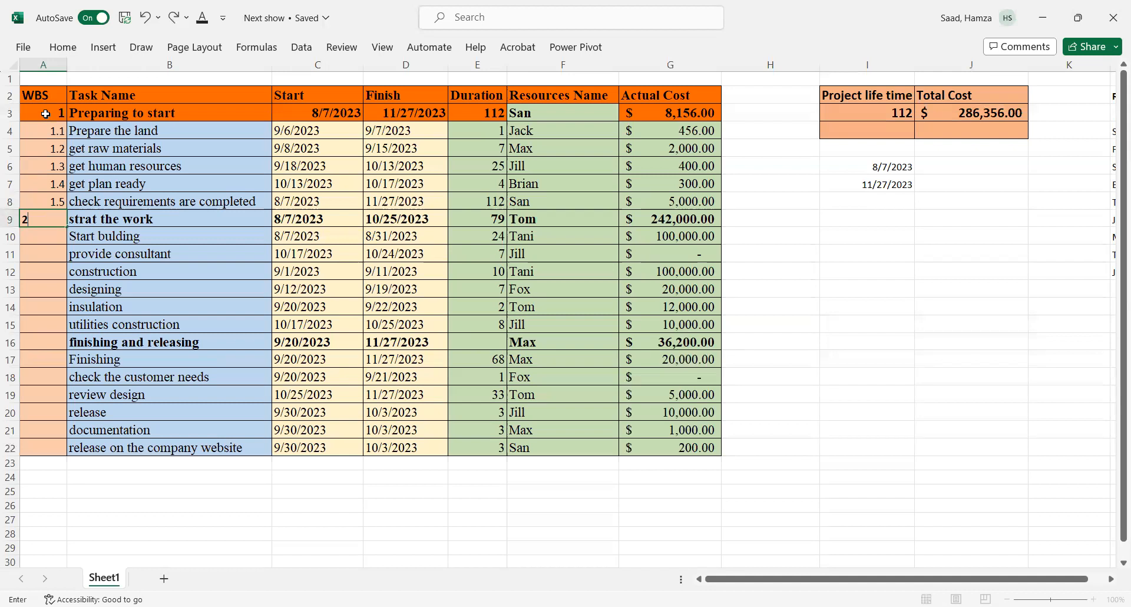
key(Return)
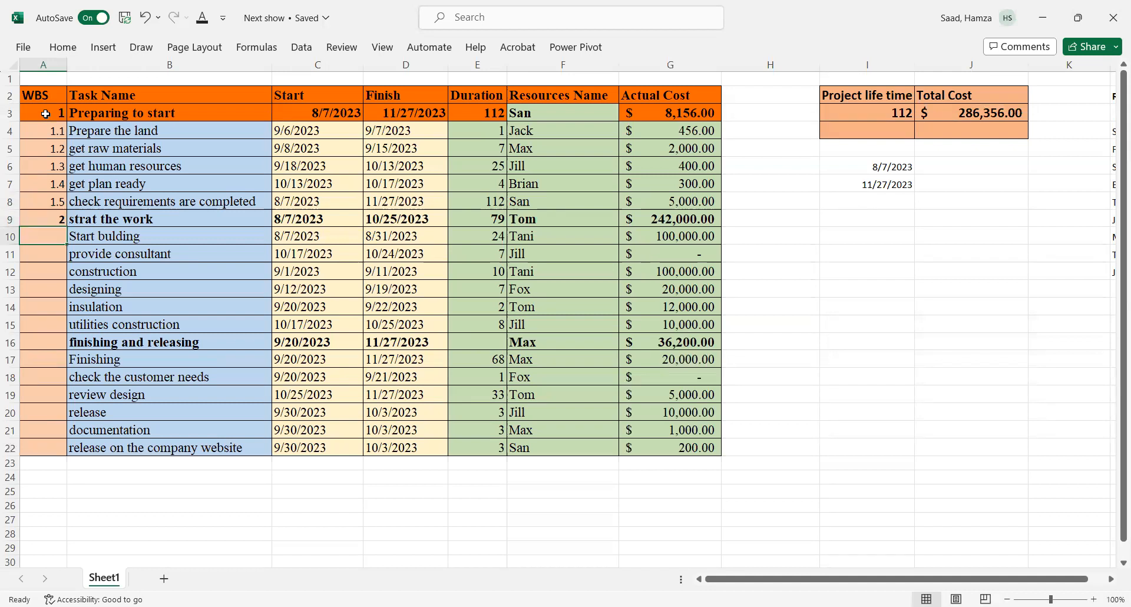
text(2.1)
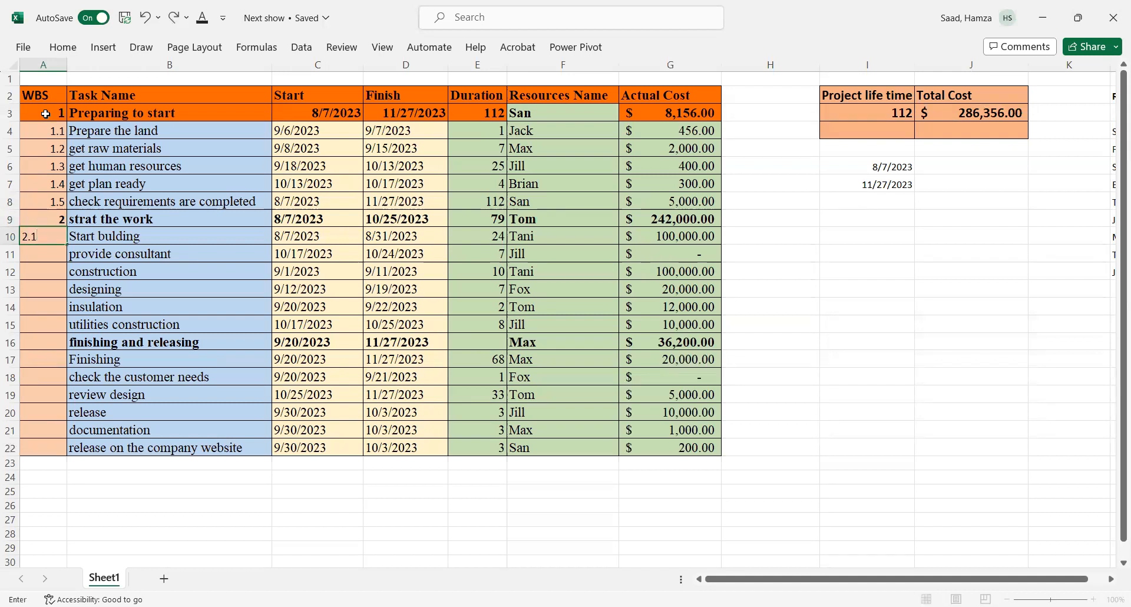
key(Return)
text(2.)
text(2)
key(Return)
text(2.3)
key(Return)
Step: Number the tasks 'designing', 'insulation' and 'utilities construction' as 2.4, 2.5 and 2.6
text(2.4)
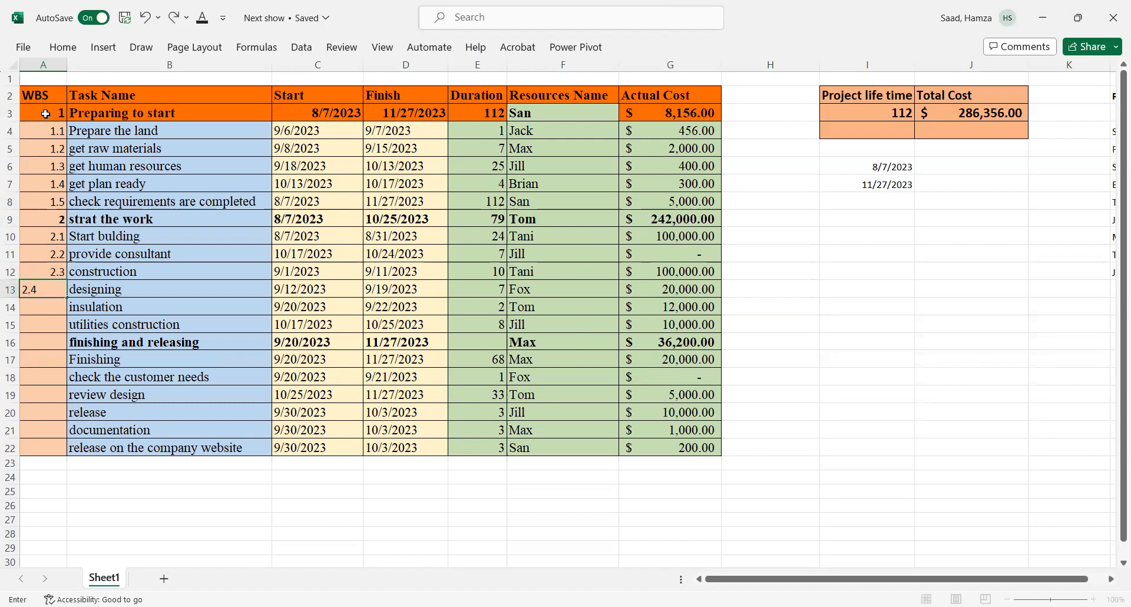
key(Return)
text(4)
key(BackSpace)
text(2)
key(Return)
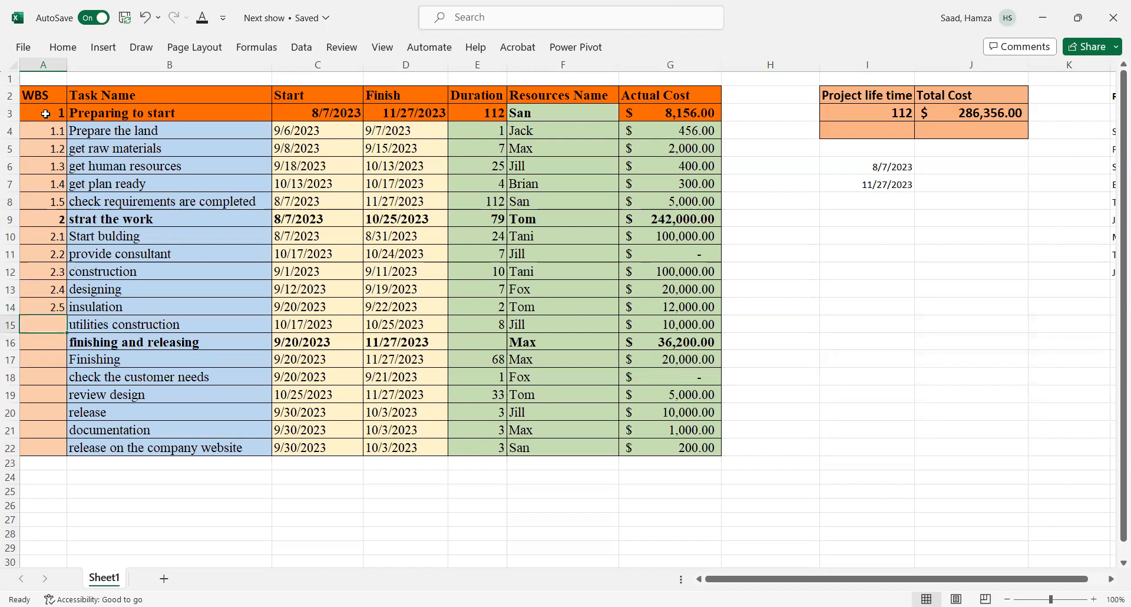
text(2.6)
key(Return)
Step: Number 'finishing and releasing' as 3 and 'Finishing' as 3.1 in the WBS column
text(2.7)
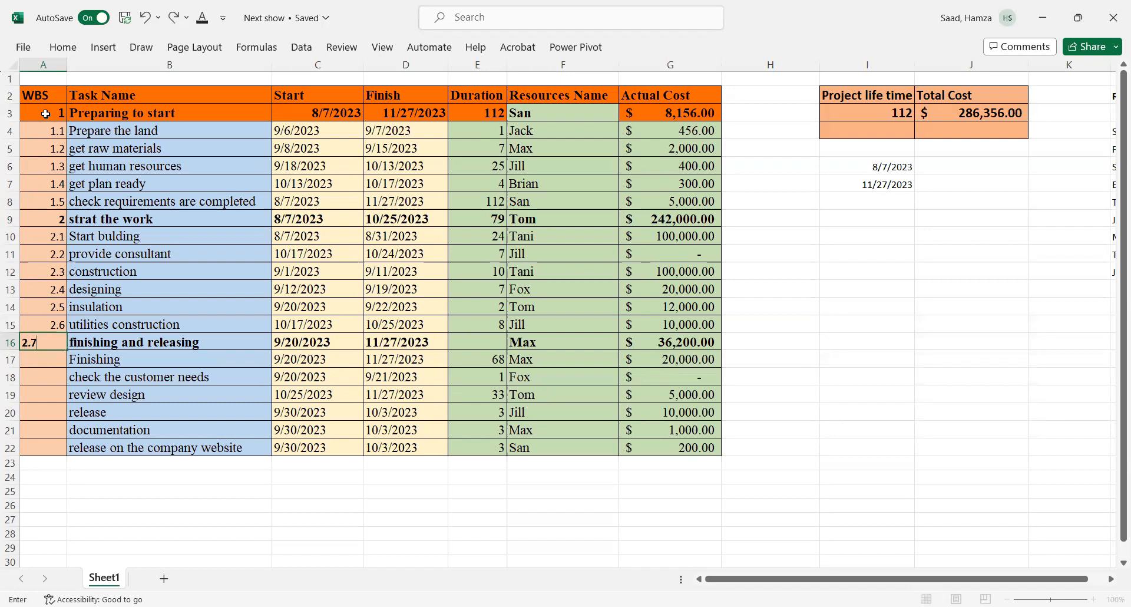
key(BackSpace)
key(BackSpace)
key(BackSpace)
text(3)
key(Return)
text(3.1)
key(Return)
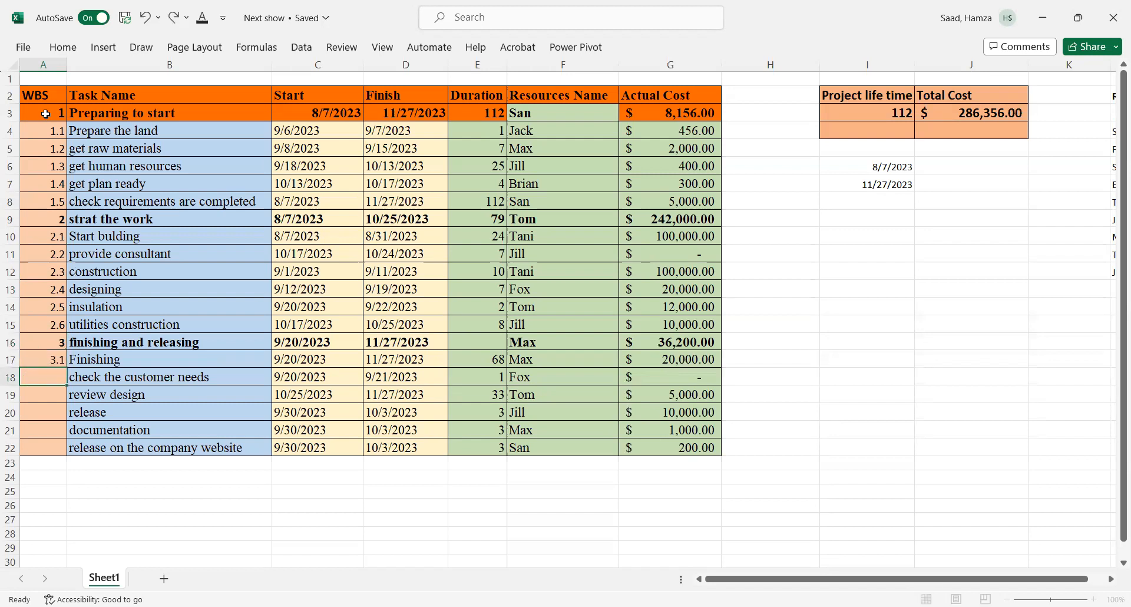
Step: Number the remaining finishing tasks 3.2 to 3.6, from 'check the customer needs' to 'release on the company website'
text(3.2)
key(Return)
text(3.3)
key(Return)
text(3.4)
key(Return)
text(3.5)
key(Return)
text(3.)
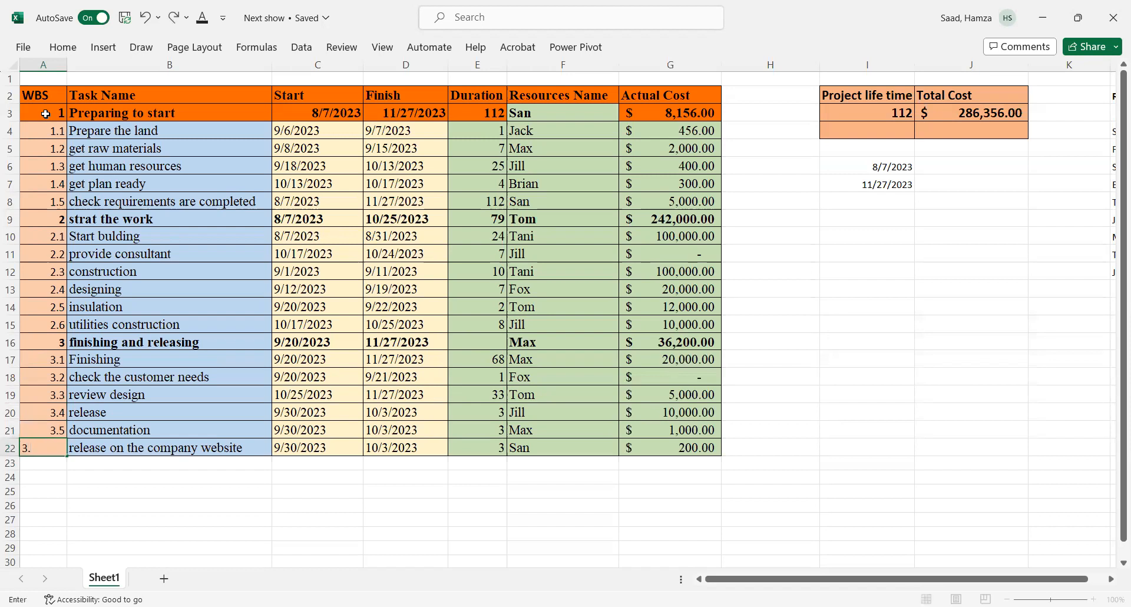
text(6)
click(116, 414)
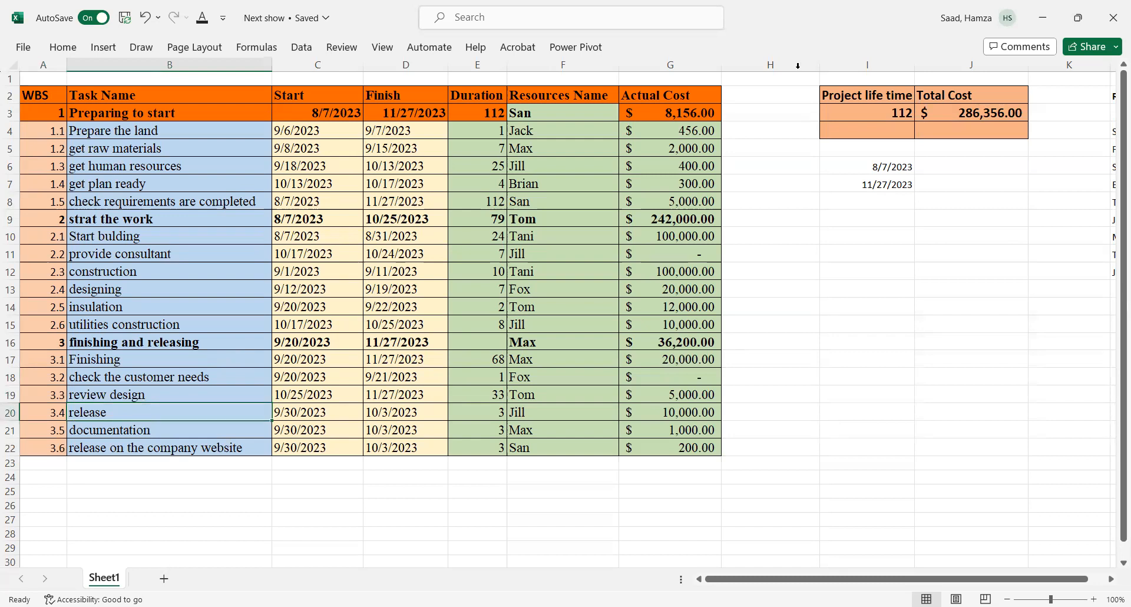
key(alt+Tab)
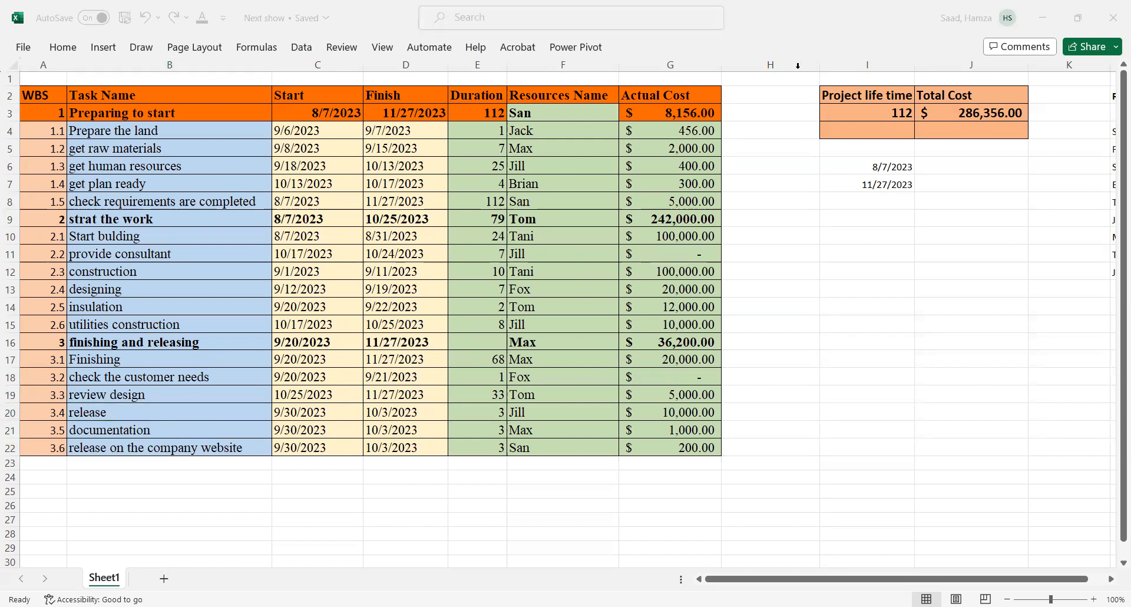